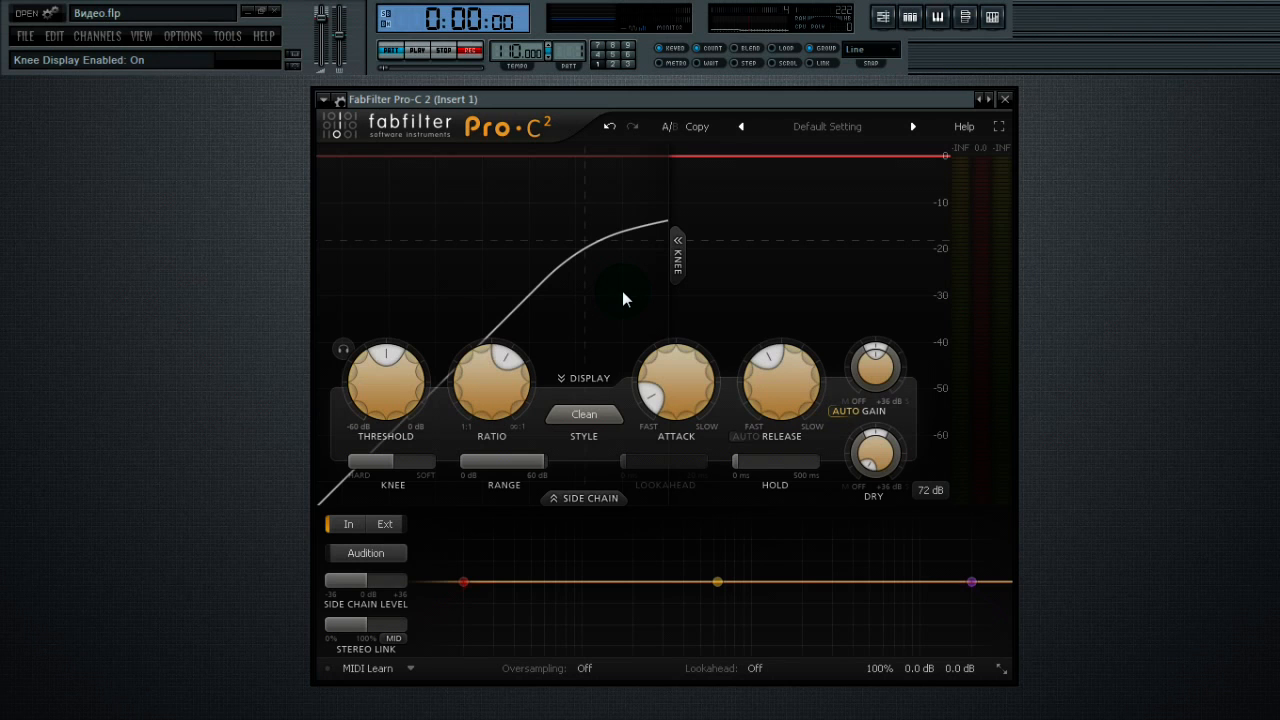
Step: Collapse and restore the graphical display, and try 2x oversampling before returning it to Off
{"action": "left_click", "coordinate": [588, 378]}
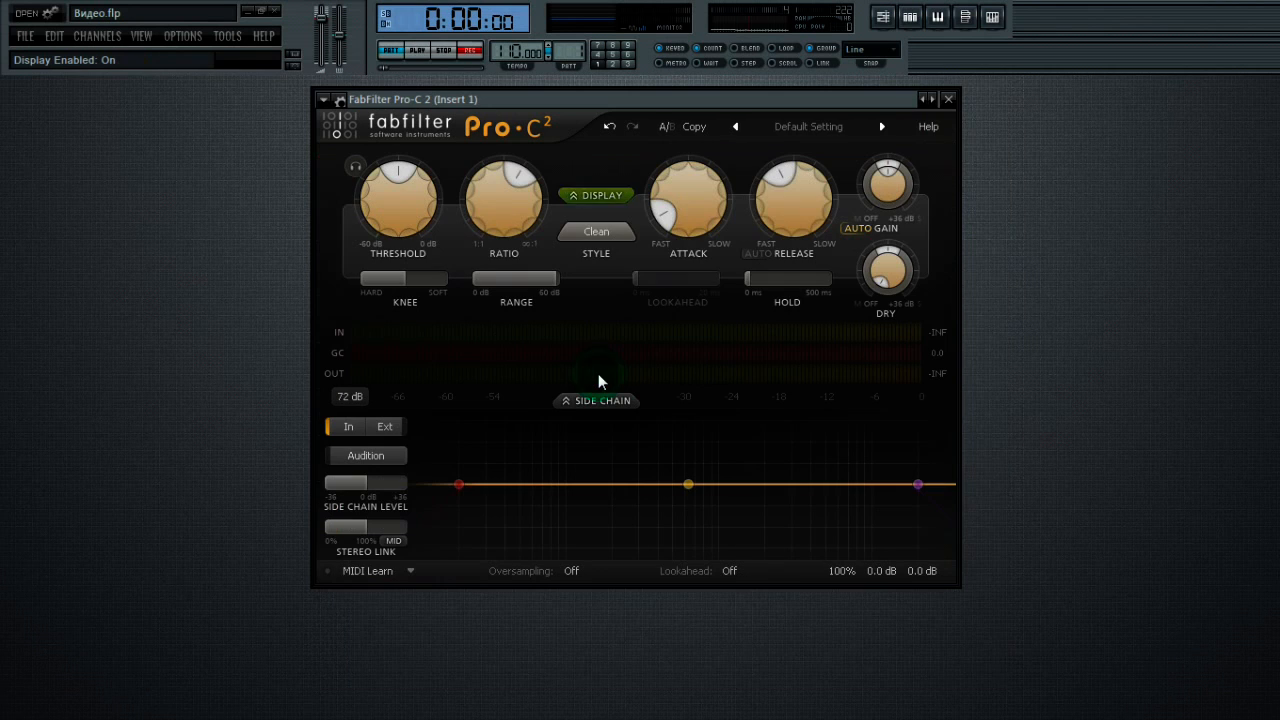
{"action": "left_click", "coordinate": [599, 196]}
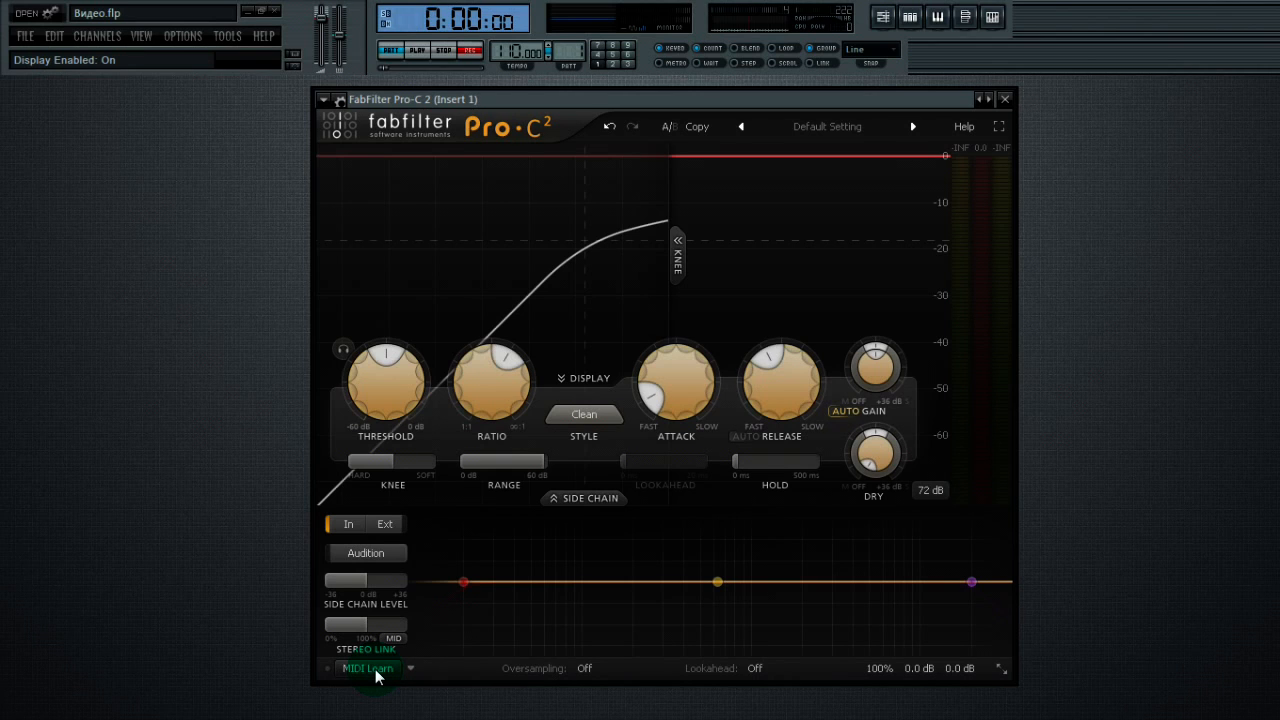
{"action": "left_click", "coordinate": [586, 672]}
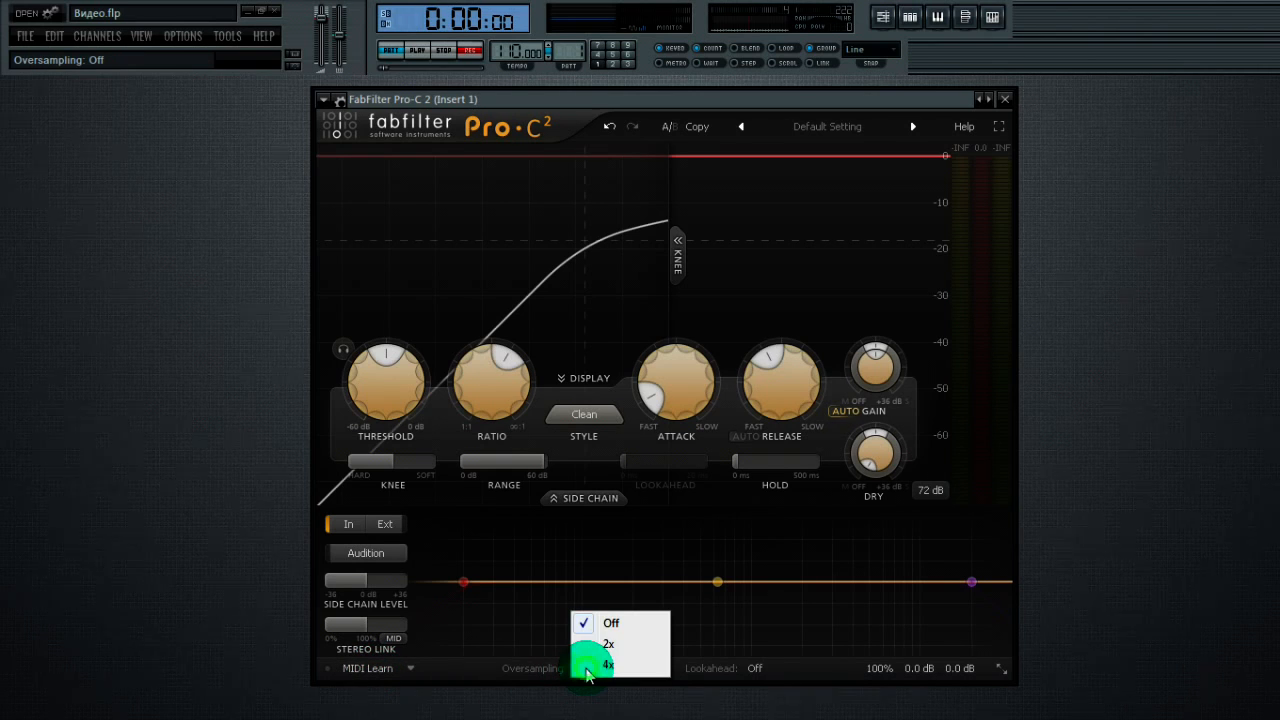
{"action": "left_click", "coordinate": [598, 641]}
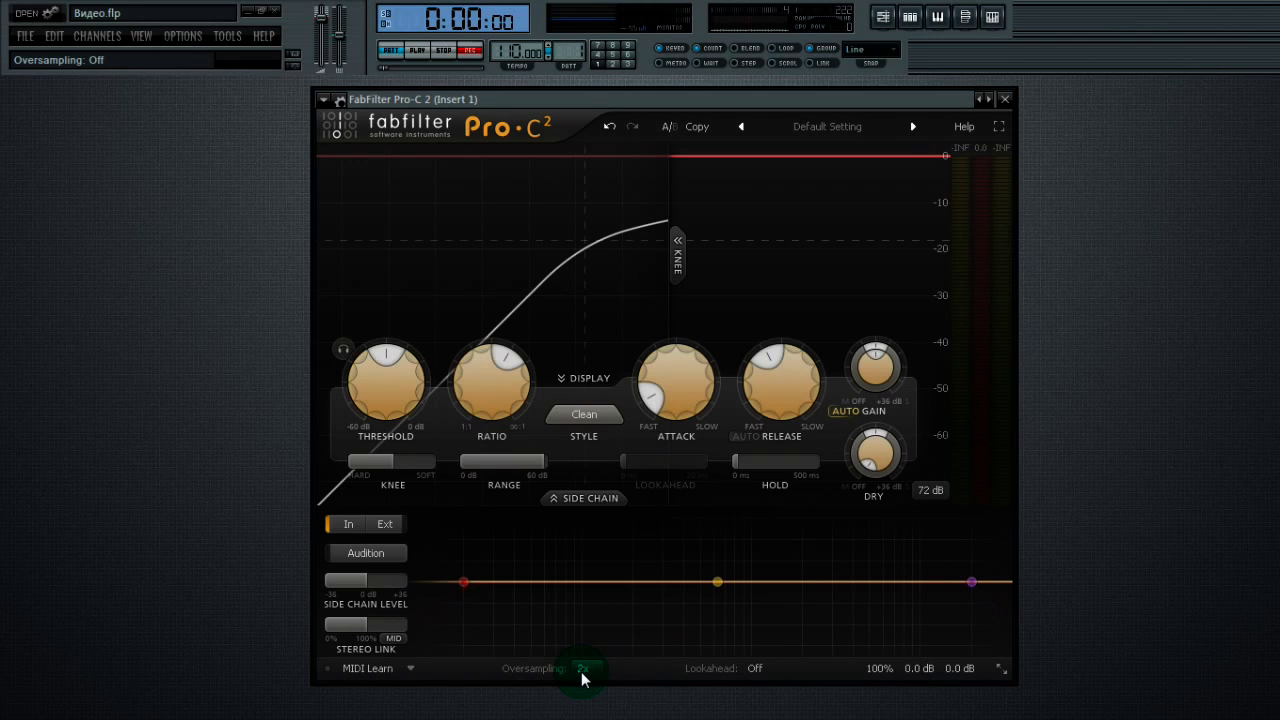
{"action": "left_click", "coordinate": [583, 676]}
{"action": "left_click", "coordinate": [590, 623]}
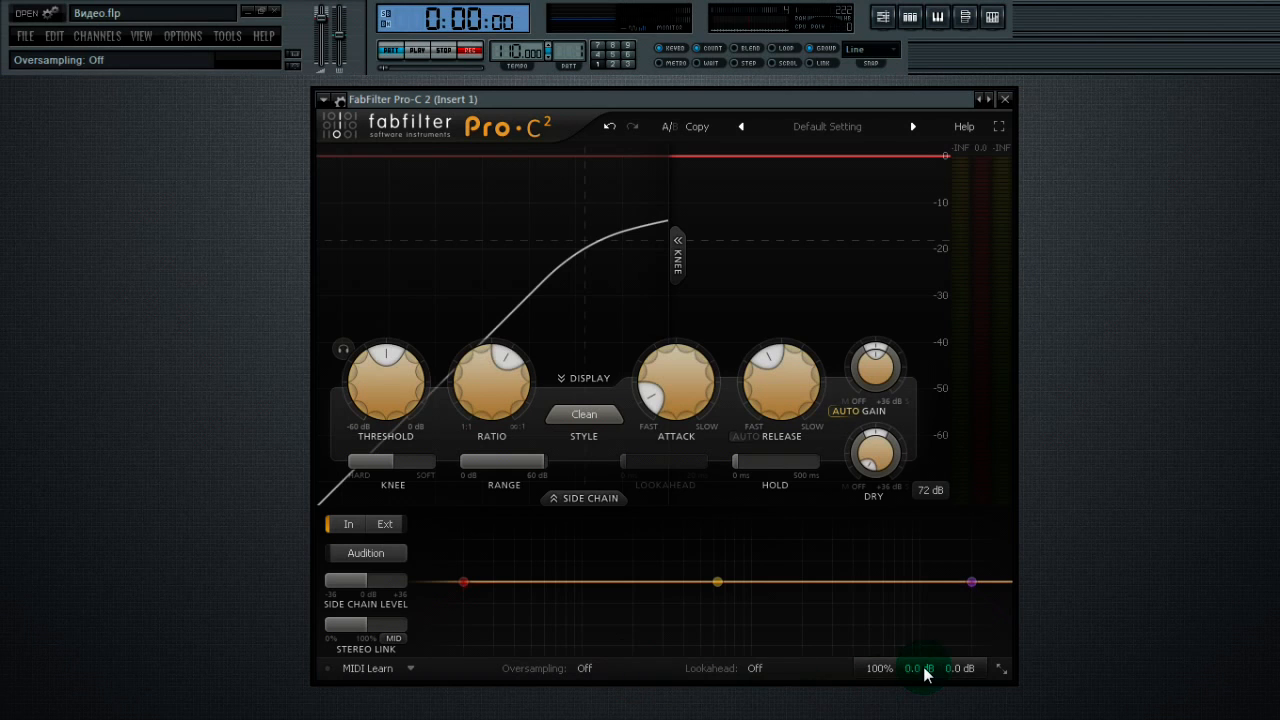
Step: Reveal the input and output level controls and collapse the side chain section
{"action": "mouse_move", "coordinate": [925, 675]}
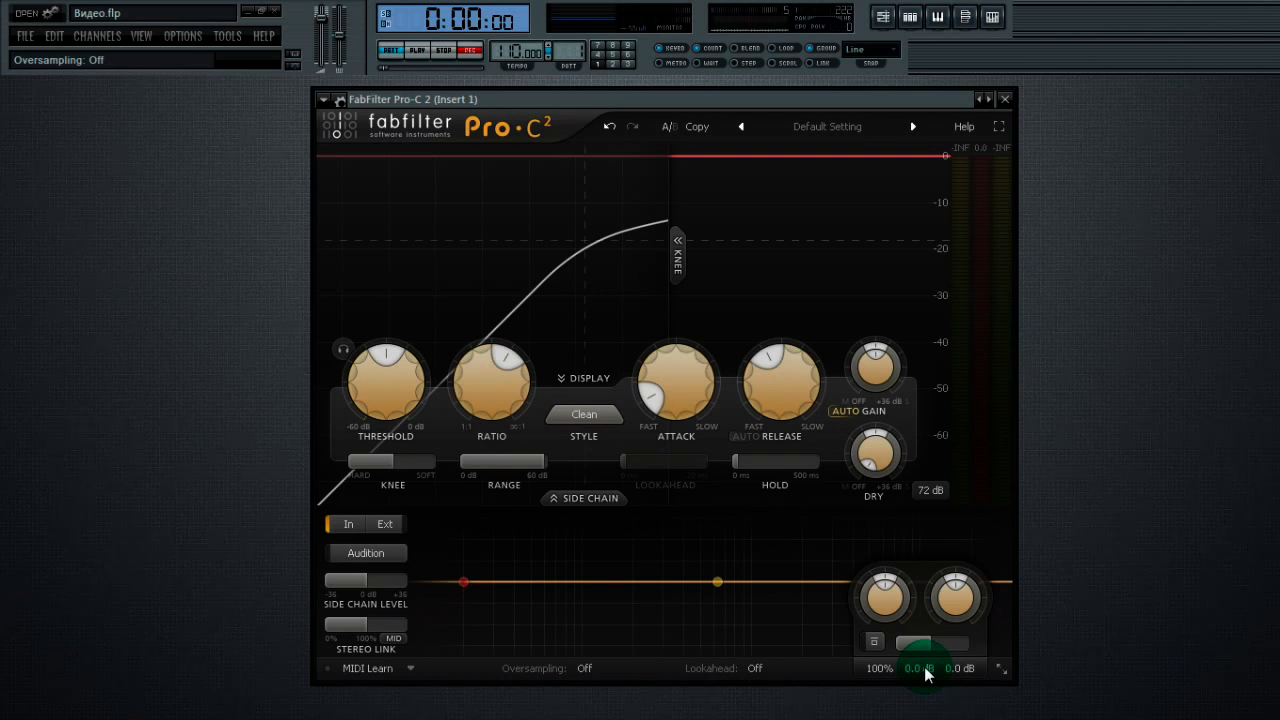
{"action": "left_click", "coordinate": [588, 498]}
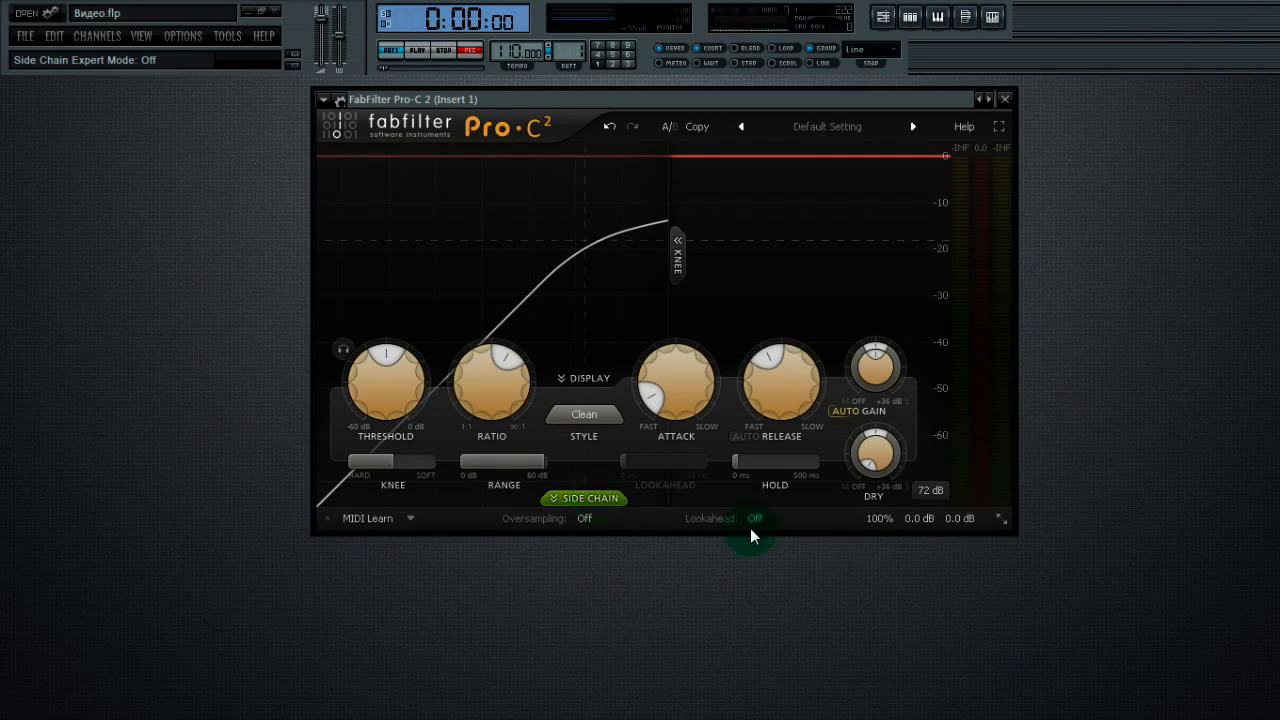
Step: Resize the compressor interface to Medium and switch it to full screen
{"action": "left_click", "coordinate": [1001, 520]}
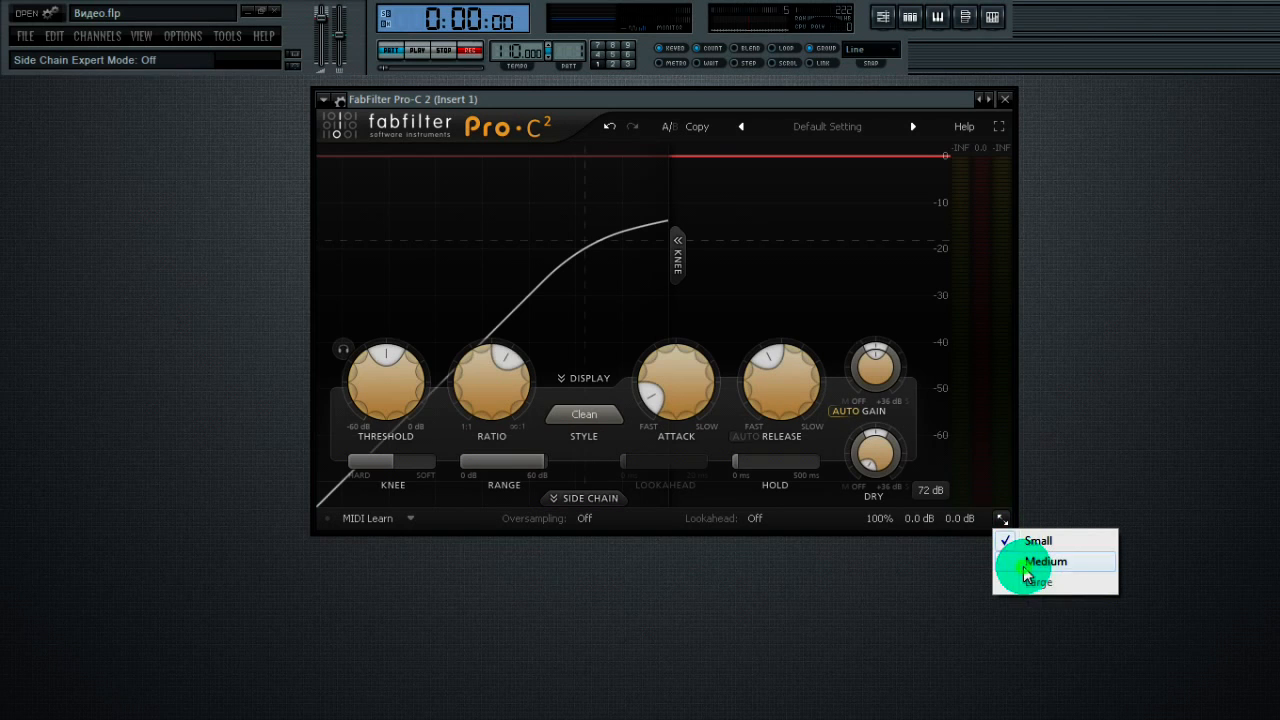
{"action": "left_click", "coordinate": [1025, 565]}
{"action": "left_click", "coordinate": [1091, 132]}
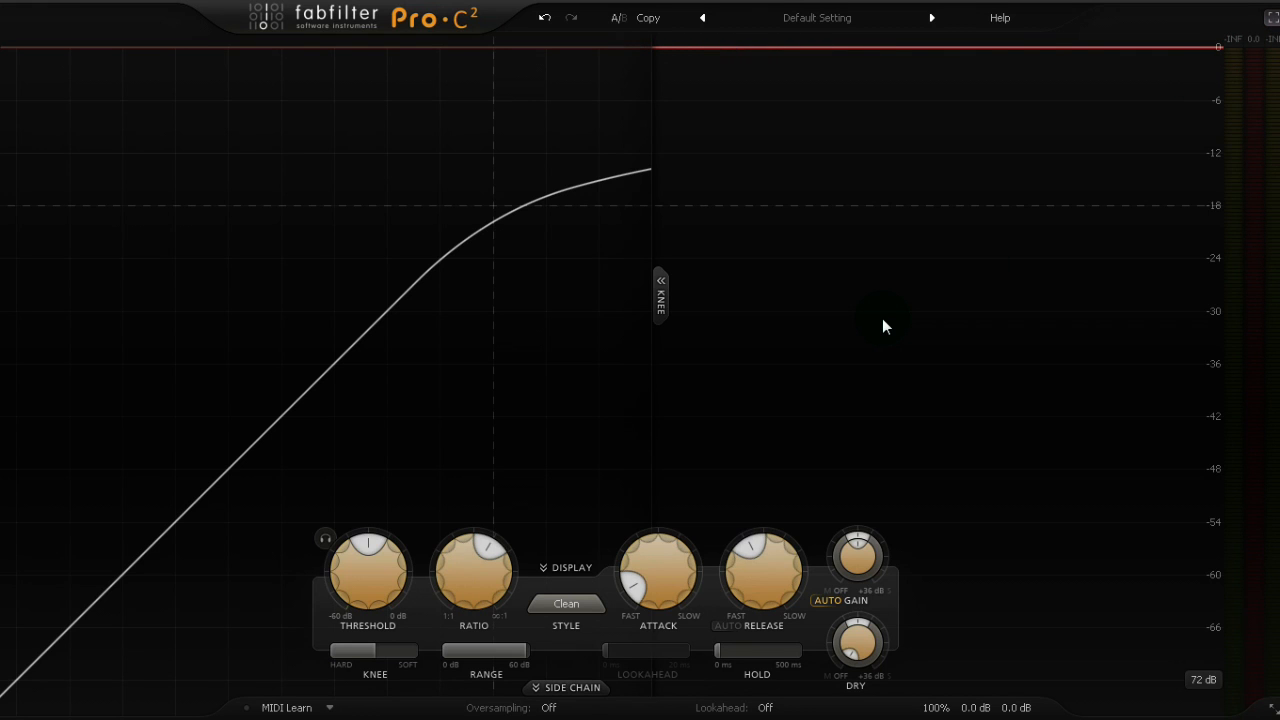
Step: Try other meter scale ranges up to 90 dB and return the scale to 72 dB
{"action": "left_click", "coordinate": [1203, 679]}
{"action": "left_click", "coordinate": [1216, 594]}
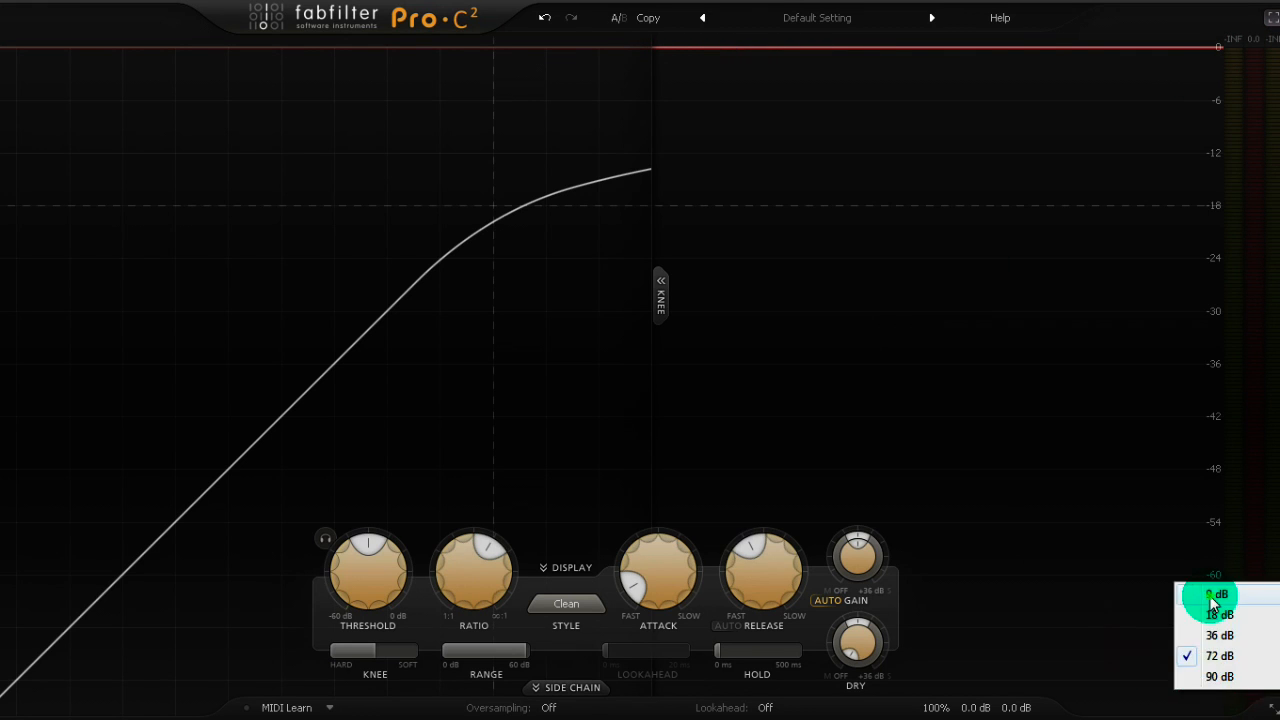
{"action": "left_click", "coordinate": [1203, 679]}
{"action": "left_click", "coordinate": [1205, 677]}
{"action": "left_click", "coordinate": [1203, 680]}
{"action": "left_click", "coordinate": [1208, 686]}
{"action": "left_click", "coordinate": [1205, 680]}
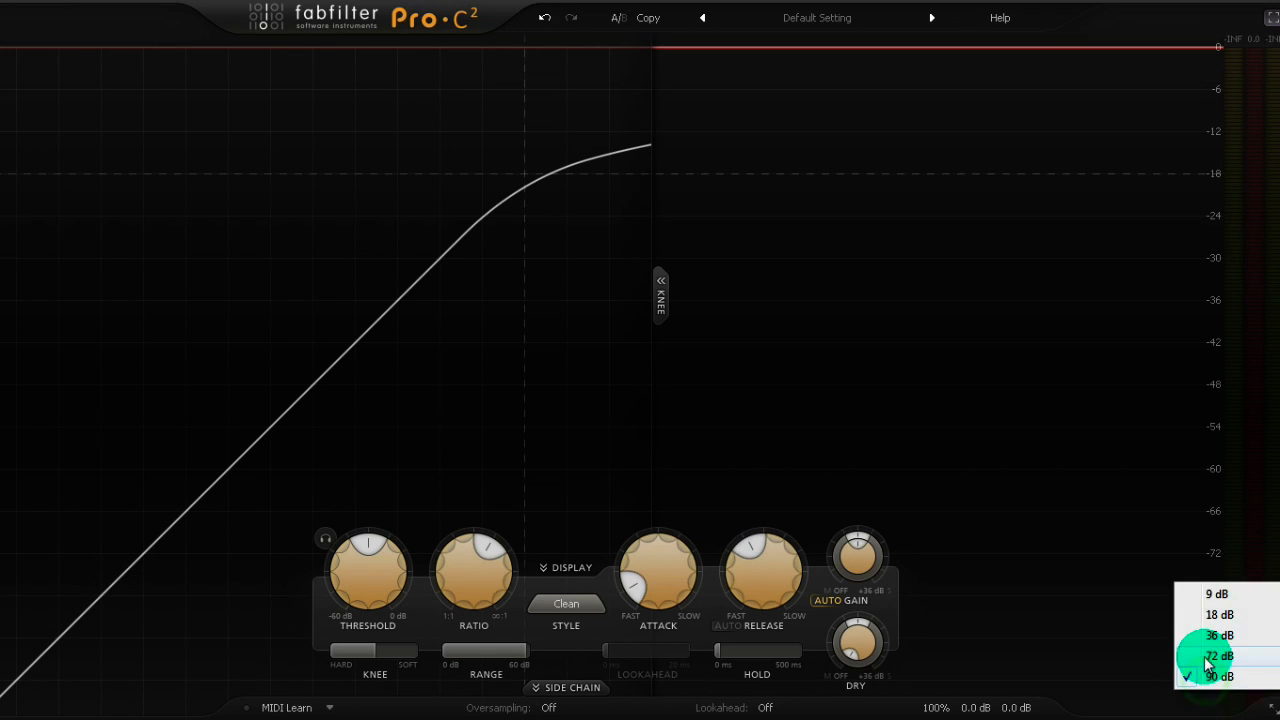
{"action": "left_click", "coordinate": [1214, 663]}
Step: Look through the preset categories and close the list without loading a preset
{"action": "left_click_drag", "start_coordinate": [810, 20], "coordinate": [822, 258]}
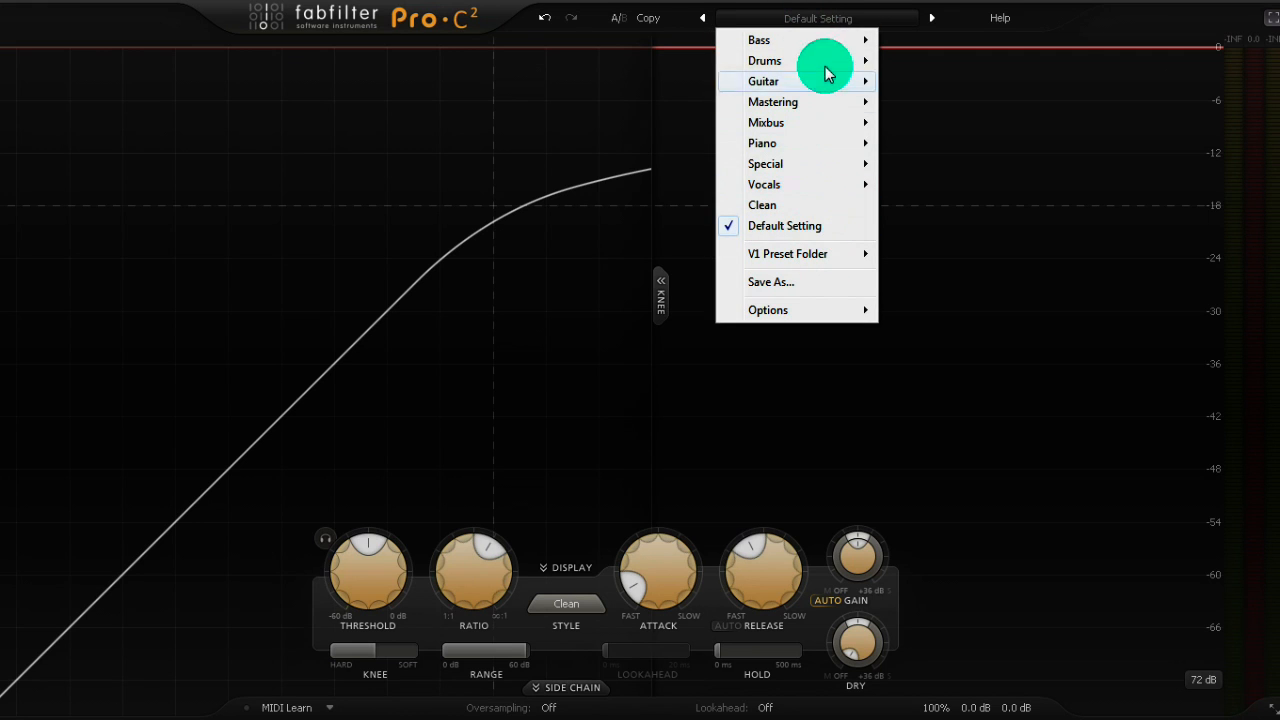
{"action": "left_click", "coordinate": [811, 22]}
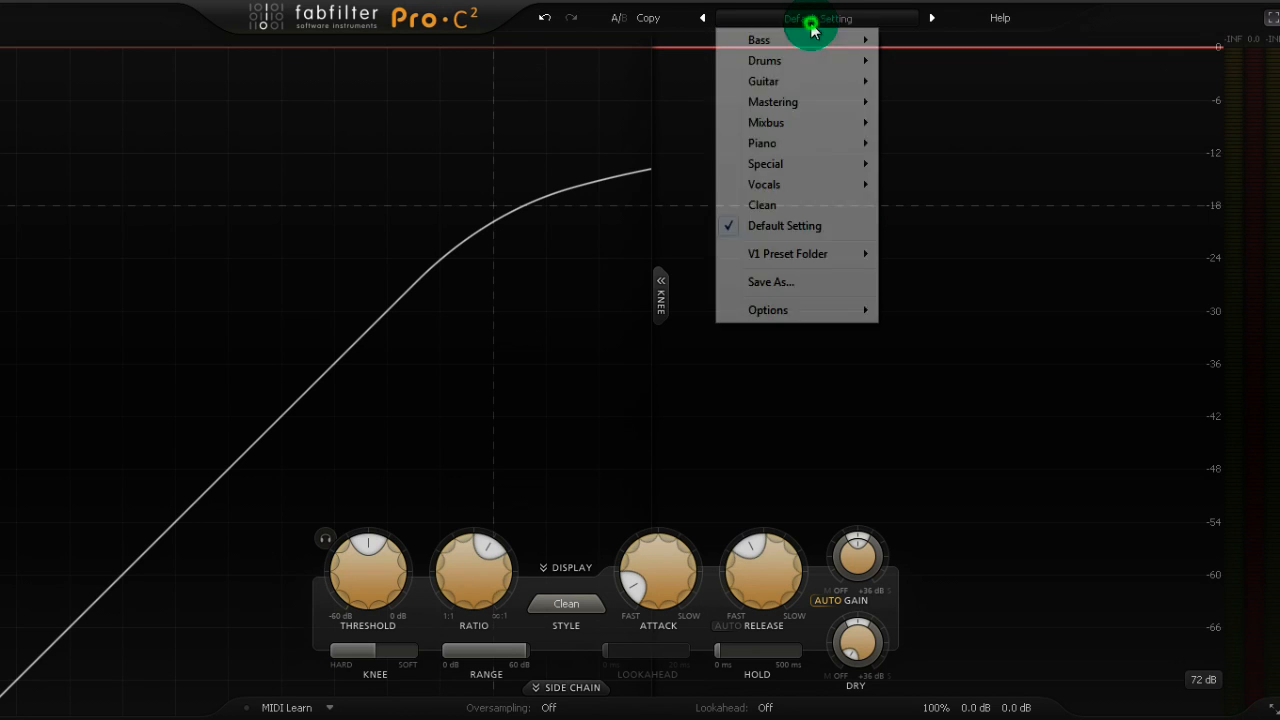
{"action": "left_click", "coordinate": [700, 36]}
Step: Undo and redo the last meter scale change, and switch between the A and B states and back
{"action": "left_click", "coordinate": [549, 22]}
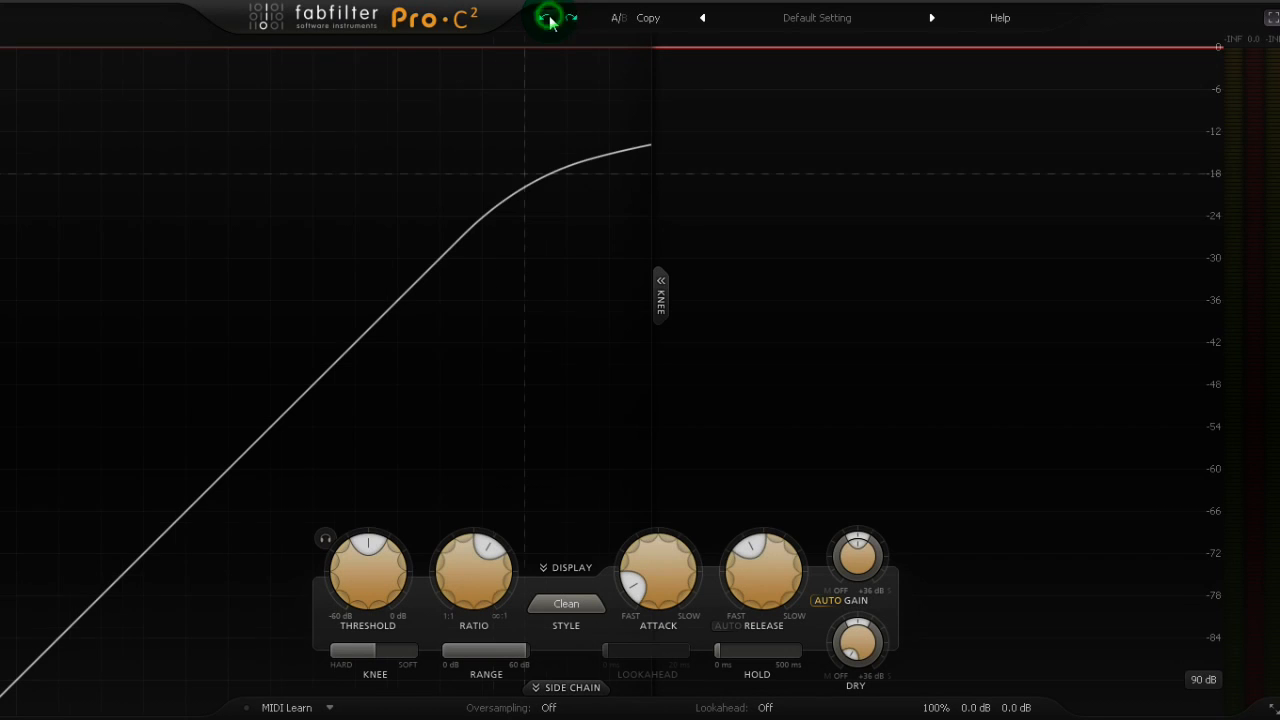
{"action": "left_click", "coordinate": [573, 26]}
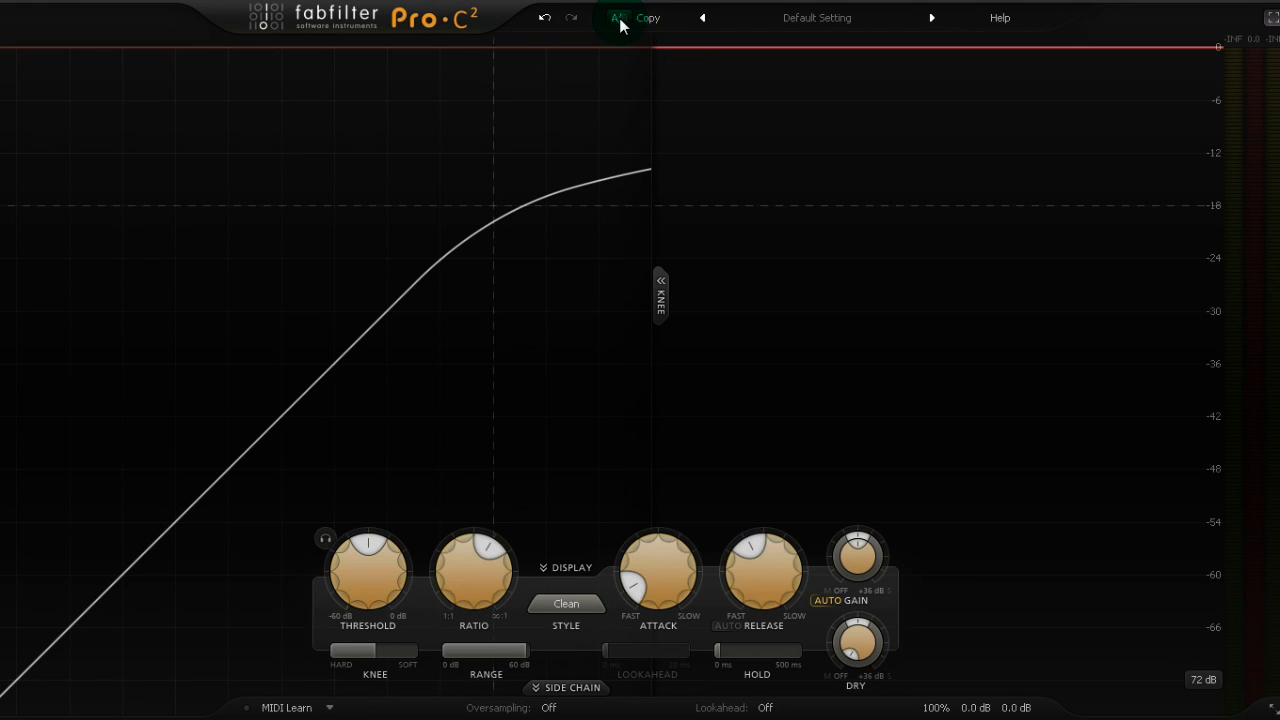
{"action": "left_click", "coordinate": [620, 20]}
{"action": "left_click", "coordinate": [620, 20]}
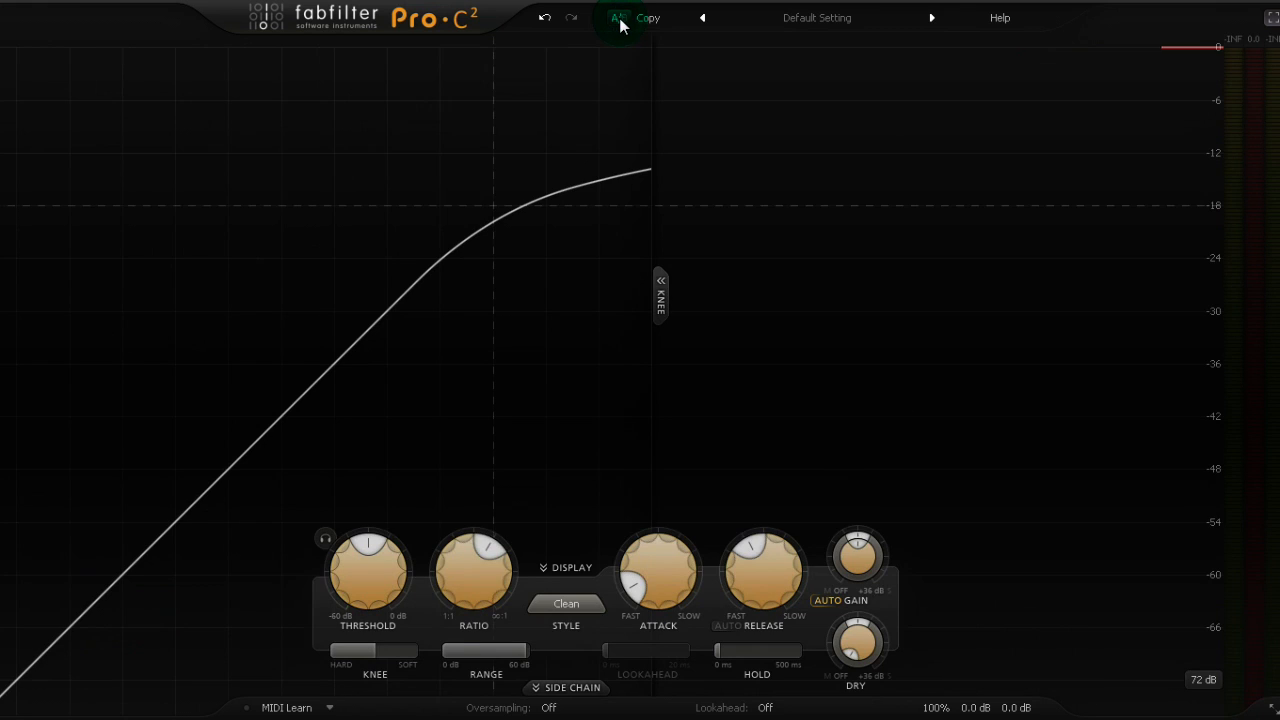
Step: View the compressor's help file, close it, and look at the remaining help options
{"action": "left_click", "coordinate": [995, 22]}
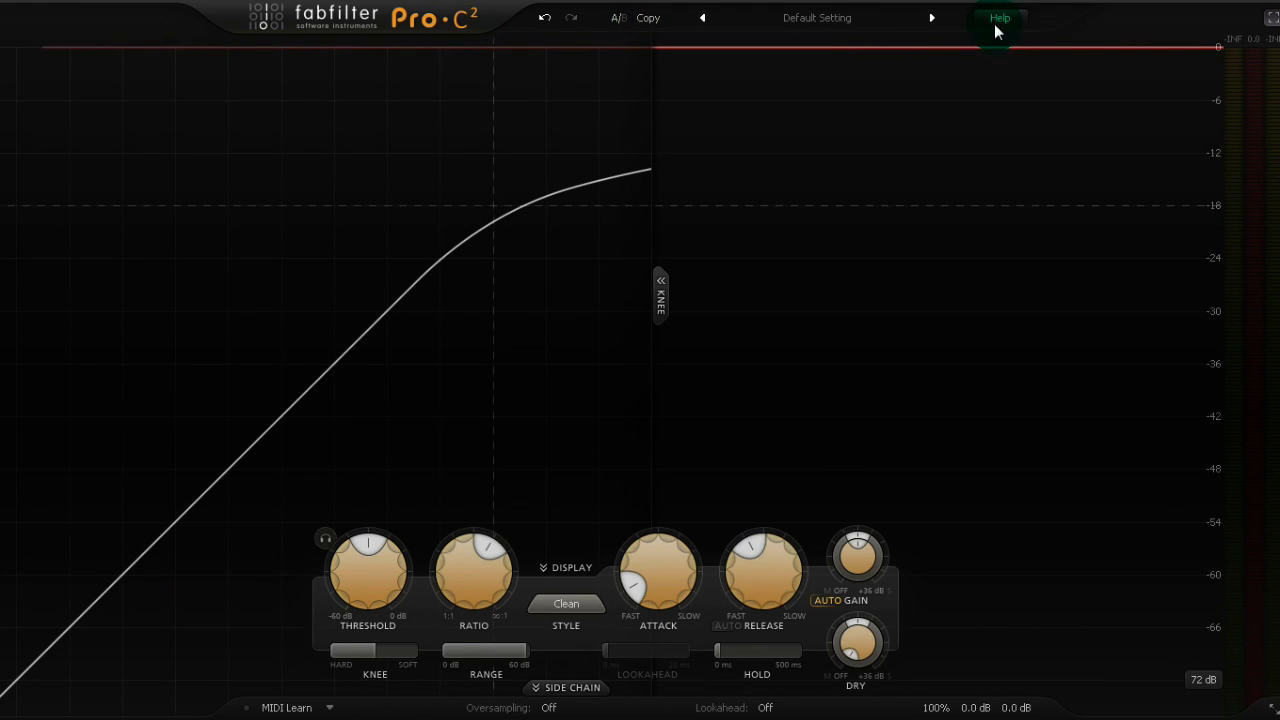
{"action": "left_click", "coordinate": [1030, 41]}
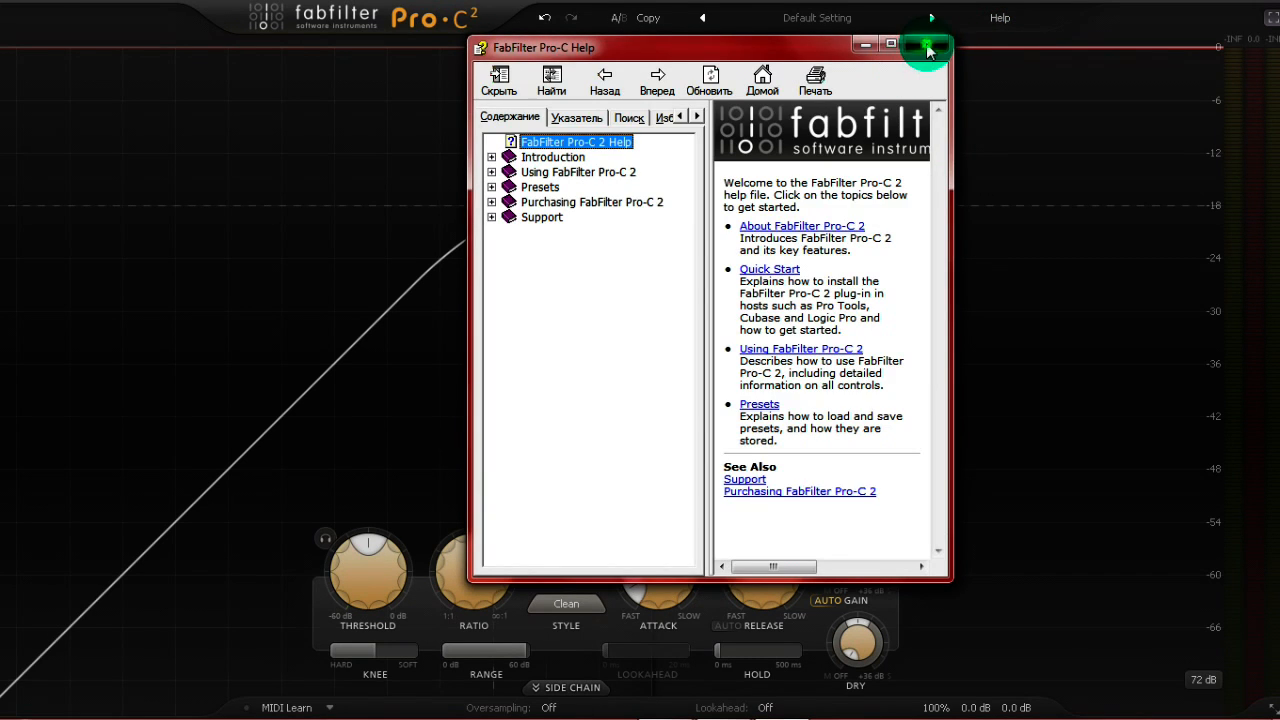
{"action": "left_click", "coordinate": [922, 48]}
{"action": "left_click", "coordinate": [995, 22]}
{"action": "left_click", "coordinate": [1006, 60]}
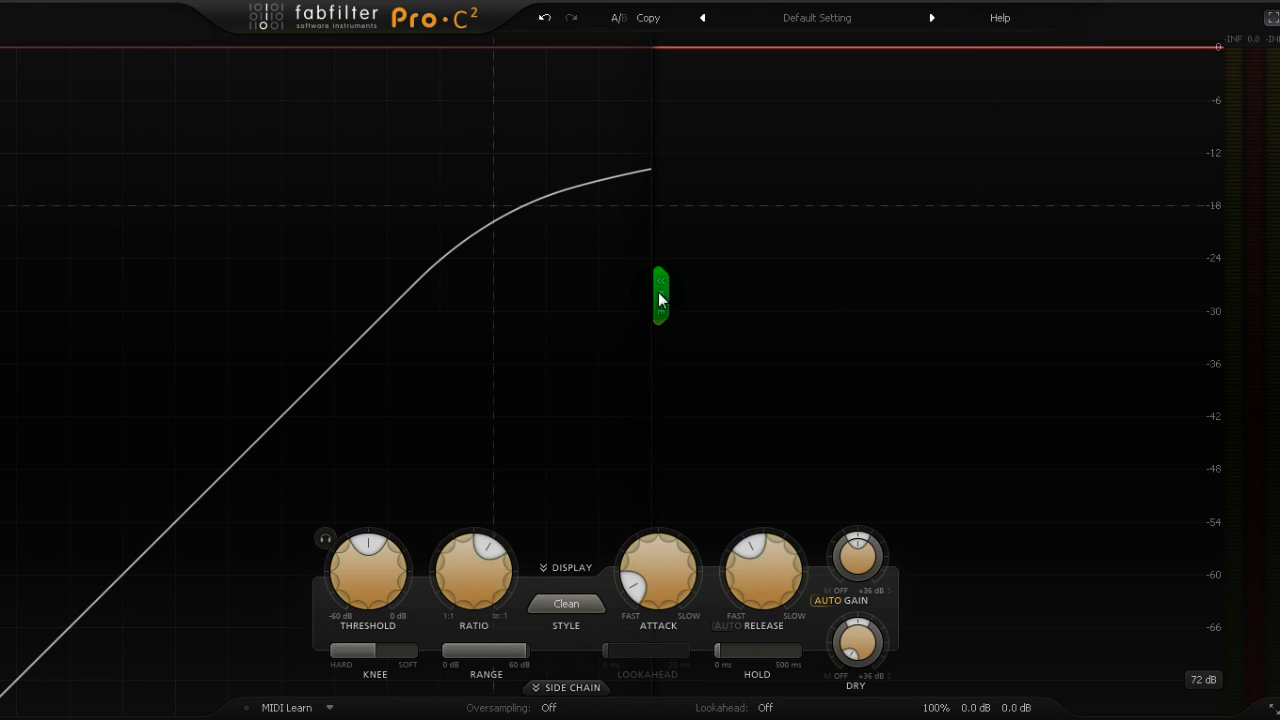
{"action": "mouse_move", "coordinate": [659, 299]}
{"action": "left_click", "coordinate": [1000, 18]}
{"action": "left_click", "coordinate": [1006, 60]}
Step: Leave full screen and check the compressor's effect slot on mixer track Insert 1
{"action": "left_click", "coordinate": [1272, 17]}
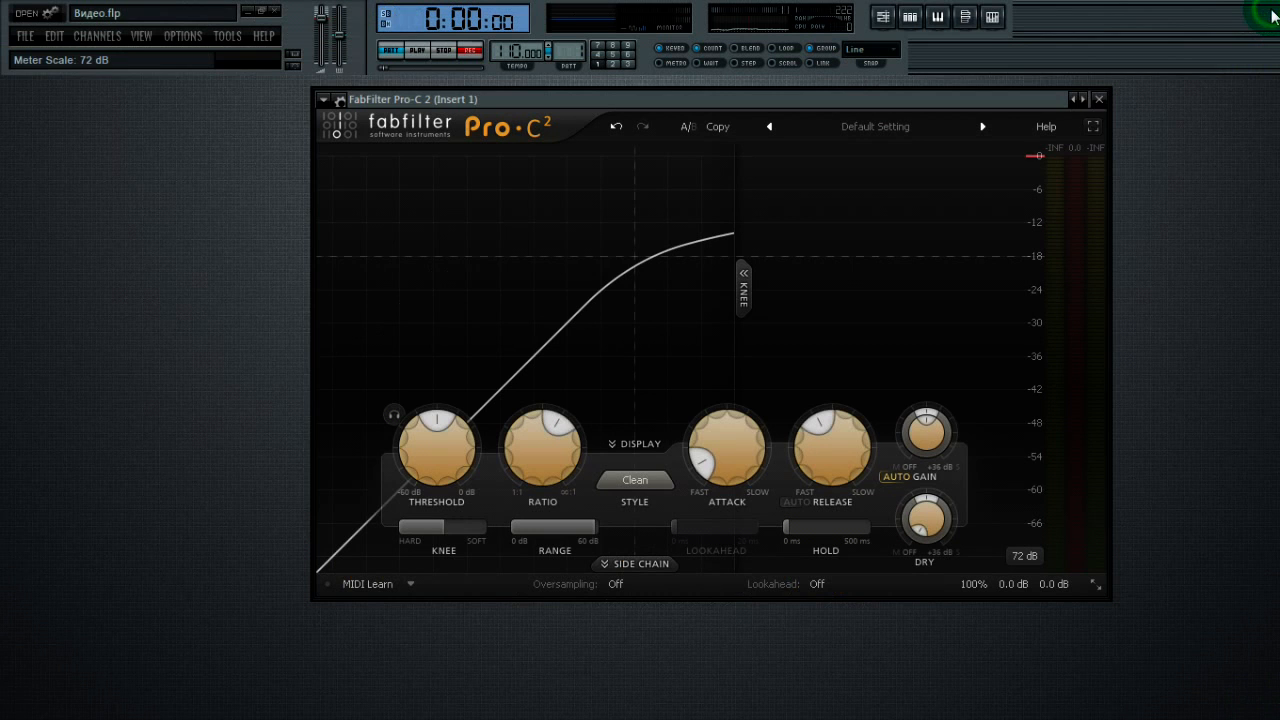
{"action": "left_click", "coordinate": [993, 18]}
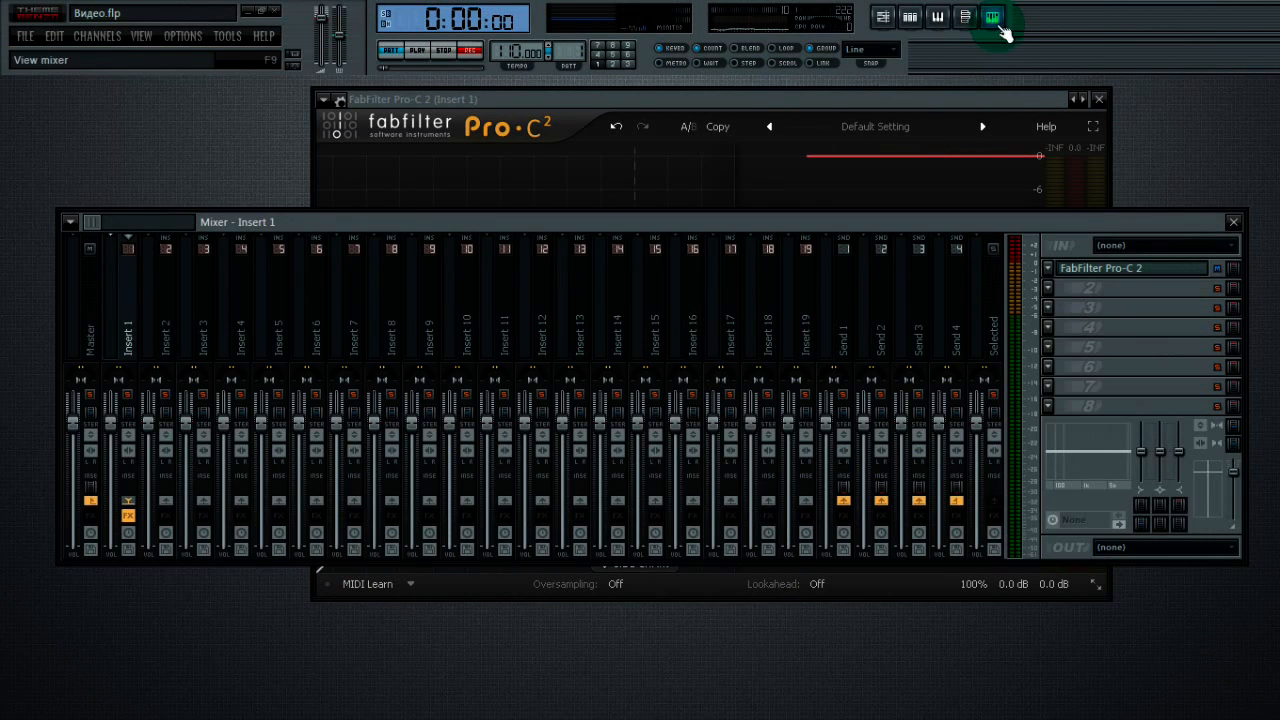
{"action": "left_click", "coordinate": [993, 18]}
Step: Show the step sequencer and play the EZdrummer pattern to listen to it, stopping playback at the end
{"action": "left_click", "coordinate": [910, 18]}
{"action": "left_click", "coordinate": [417, 50]}
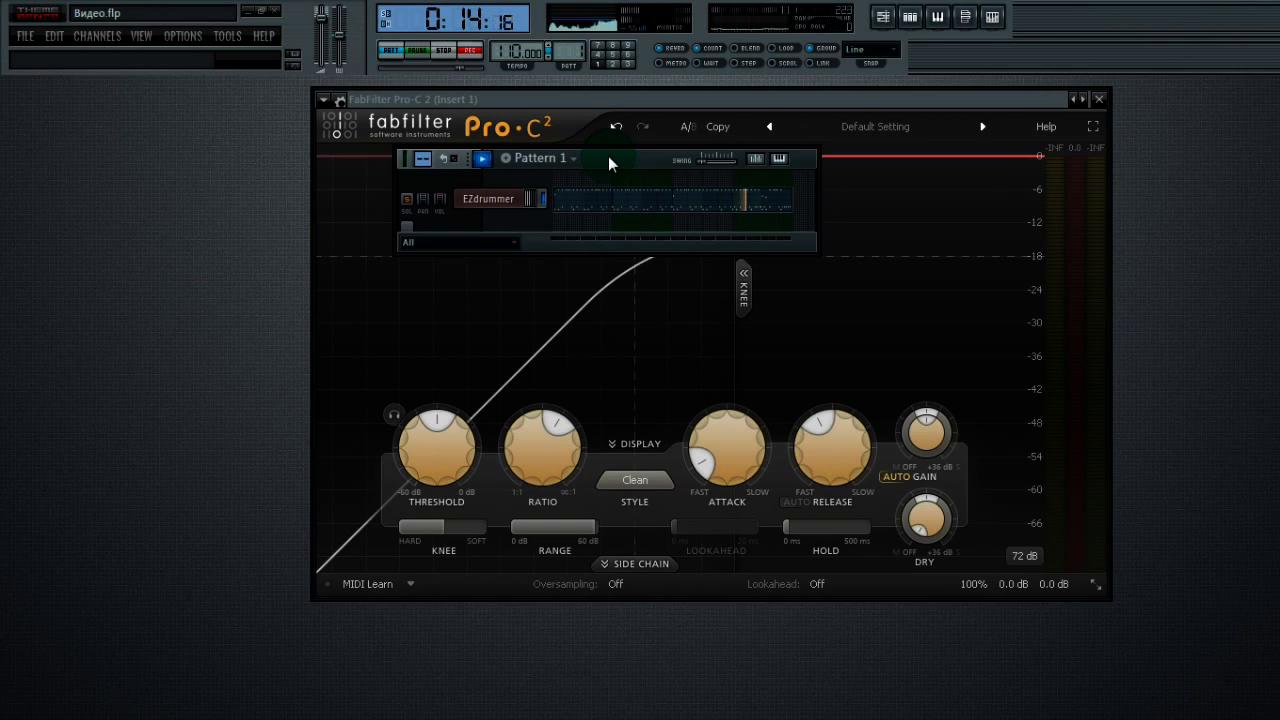
{"action": "left_click", "coordinate": [447, 52]}
Step: Check the compressor slot in the mixer, hide the mixer and step sequencer, and return the compressor to full screen
{"action": "left_click", "coordinate": [992, 18]}
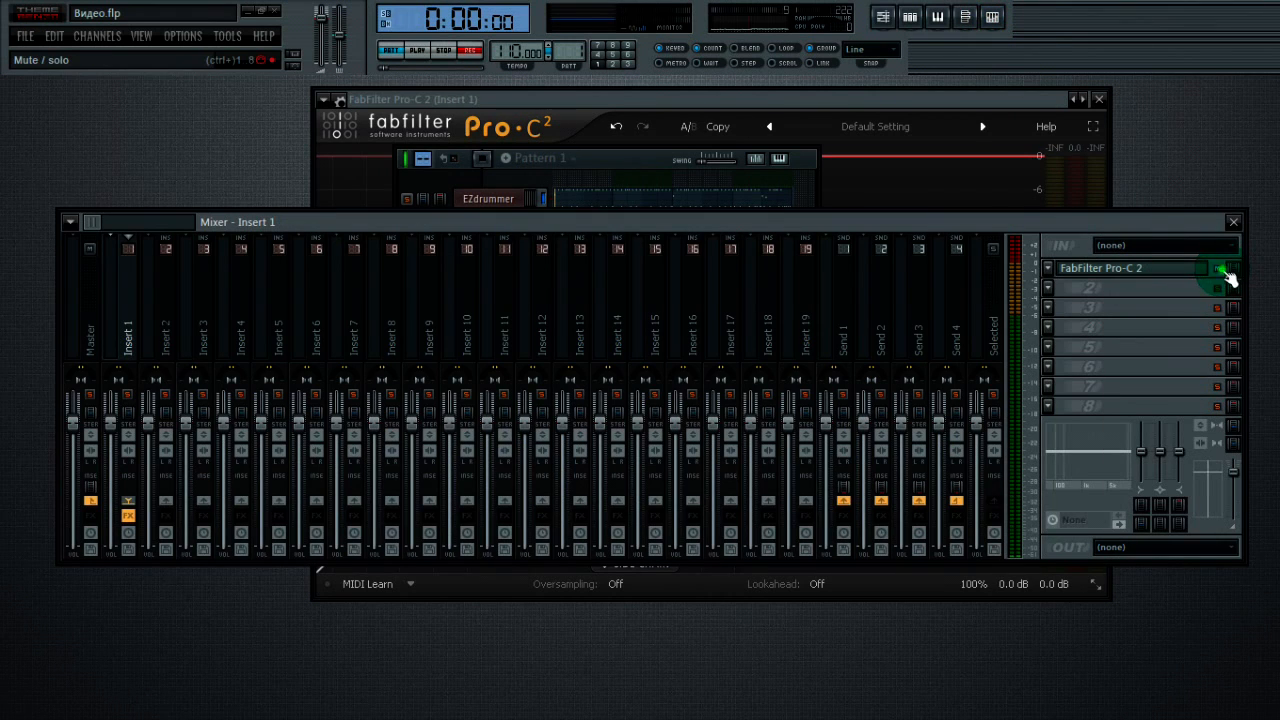
{"action": "left_click", "coordinate": [1233, 221]}
{"action": "left_click", "coordinate": [910, 17]}
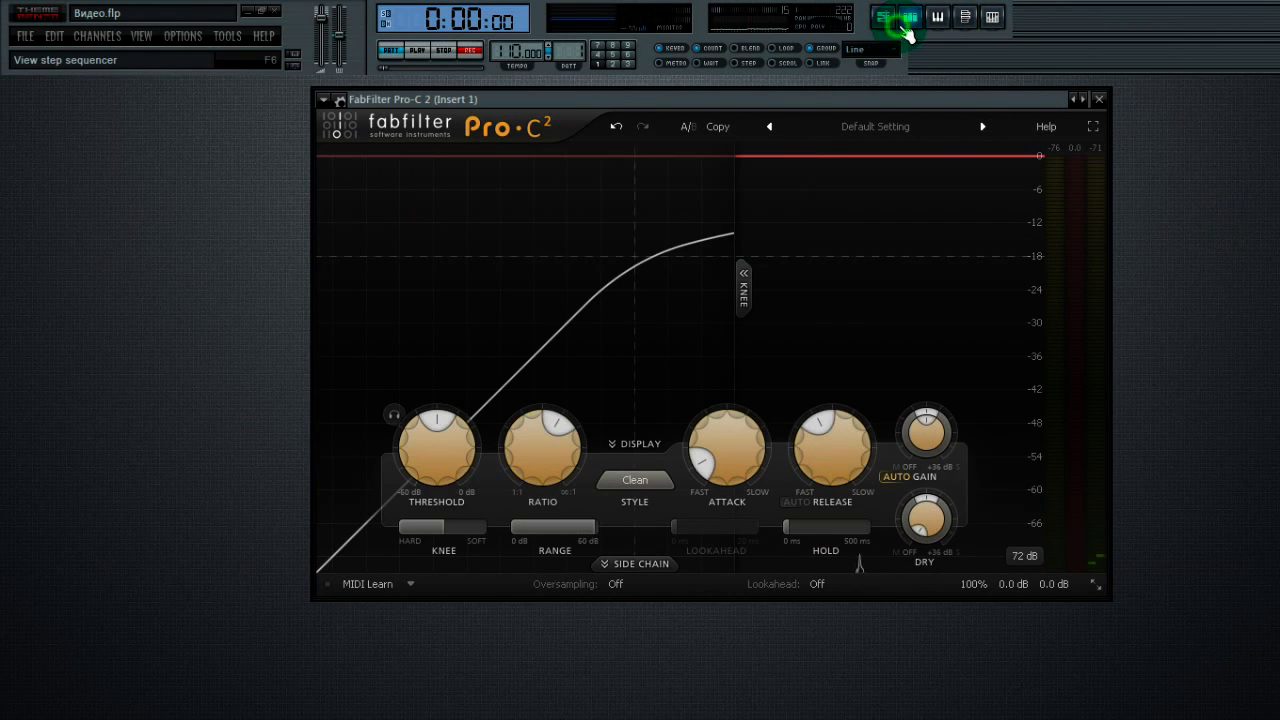
{"action": "left_click", "coordinate": [1095, 127]}
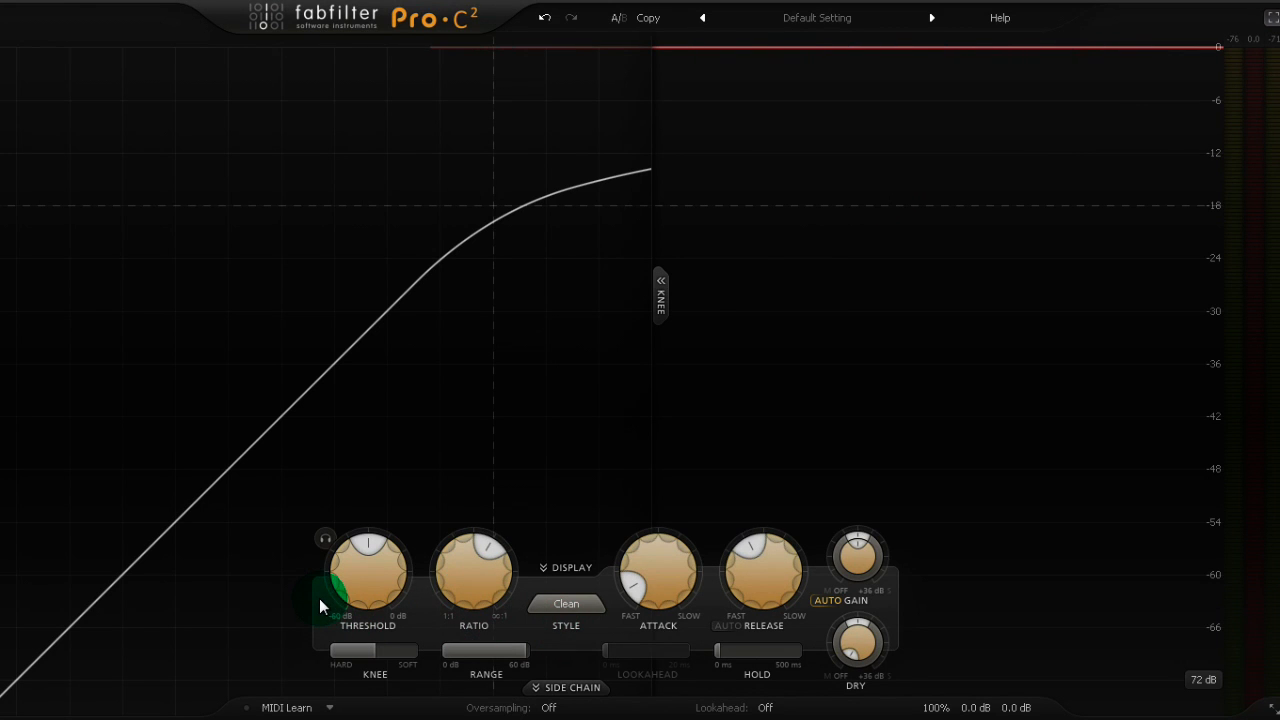
Step: Play the drum pattern and raise the threshold to about -15 dB, auditioning the triggering signal
{"action": "mouse_move", "coordinate": [370, 572]}
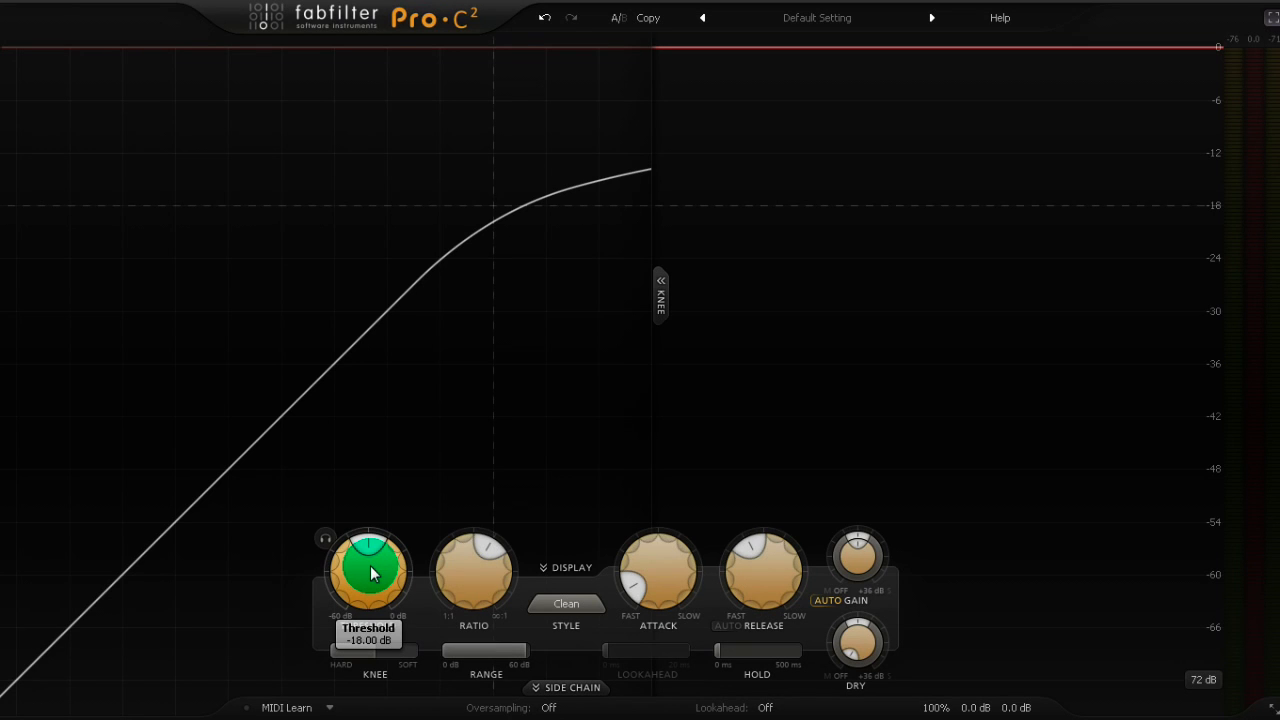
{"action": "mouse_move", "coordinate": [372, 572]}
{"action": "left_mouse_down"}
{"action": "mouse_move", "coordinate": [368, 632]}
{"action": "mouse_move", "coordinate": [380, 521]}
{"action": "mouse_move", "coordinate": [374, 572]}
{"action": "left_mouse_up"}
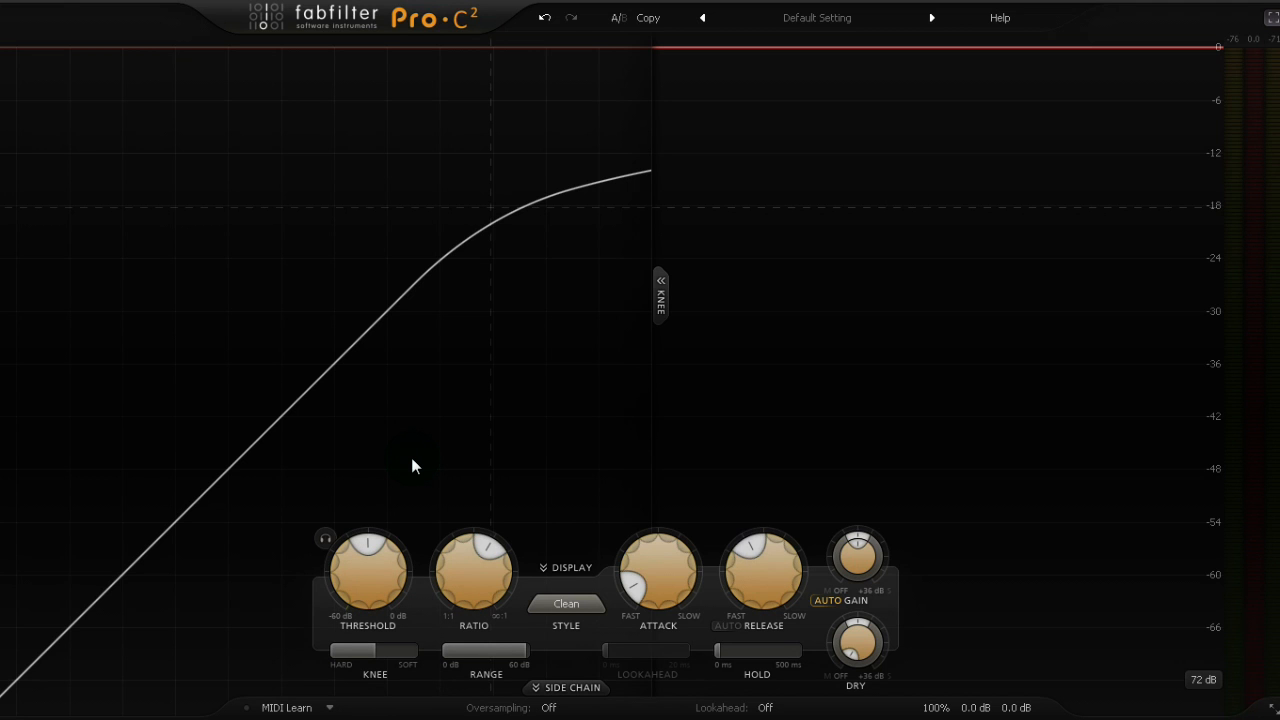
{"action": "key", "text": "space"}
{"action": "left_click_drag", "start_coordinate": [367, 585], "coordinate": [387, 474]}
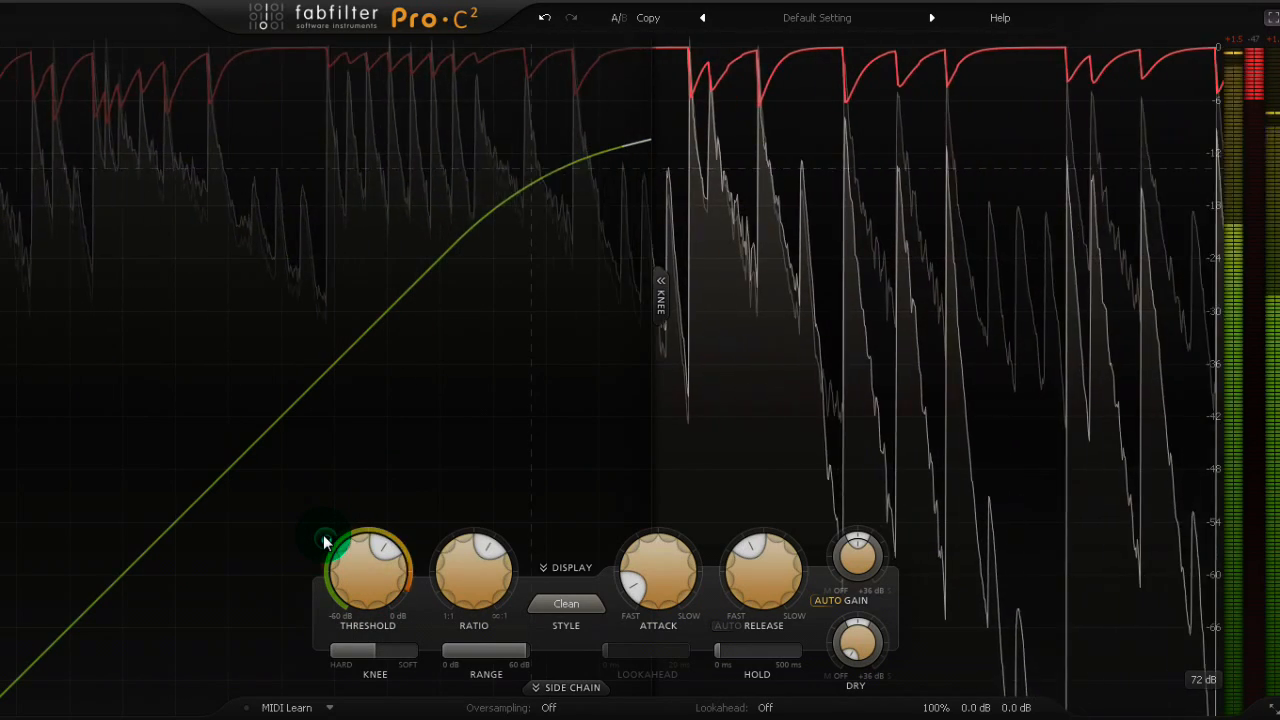
{"action": "mouse_move", "coordinate": [325, 542]}
{"action": "left_mouse_down"}
{"action": "mouse_move", "coordinate": [329, 531]}
{"action": "mouse_move", "coordinate": [343, 594]}
{"action": "mouse_move", "coordinate": [330, 542]}
{"action": "left_mouse_up"}
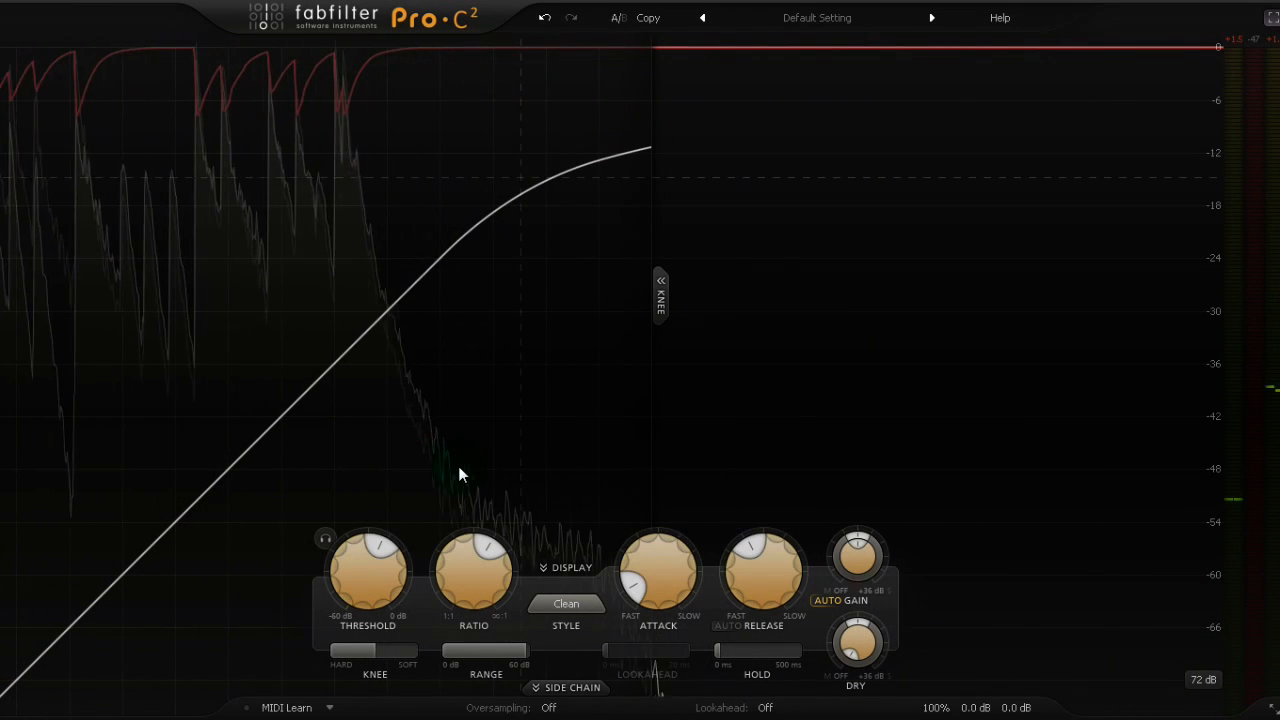
Step: Sweep the ratio between 1.33:1 and ∞:1 while the drum pattern plays, ending at a moderate ratio slightly above 4:1
{"action": "left_click", "coordinate": [494, 583]}
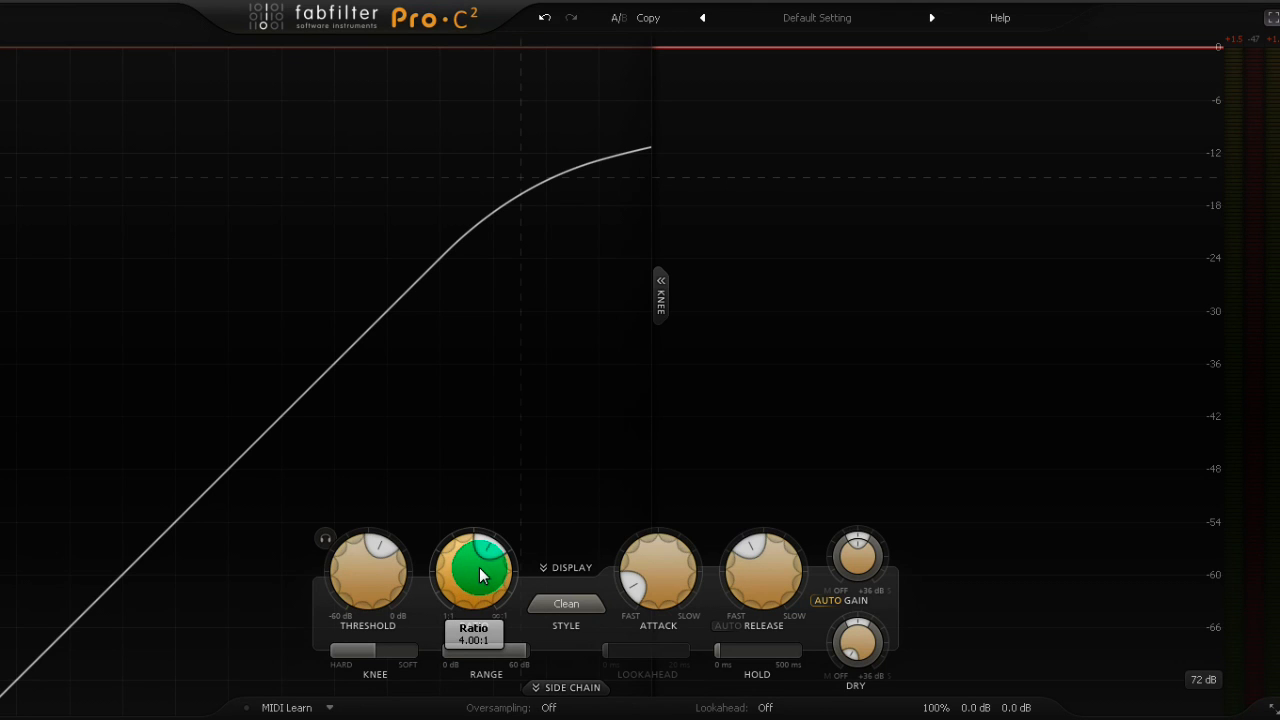
{"action": "left_click_drag", "start_coordinate": [479, 601], "coordinate": [480, 486]}
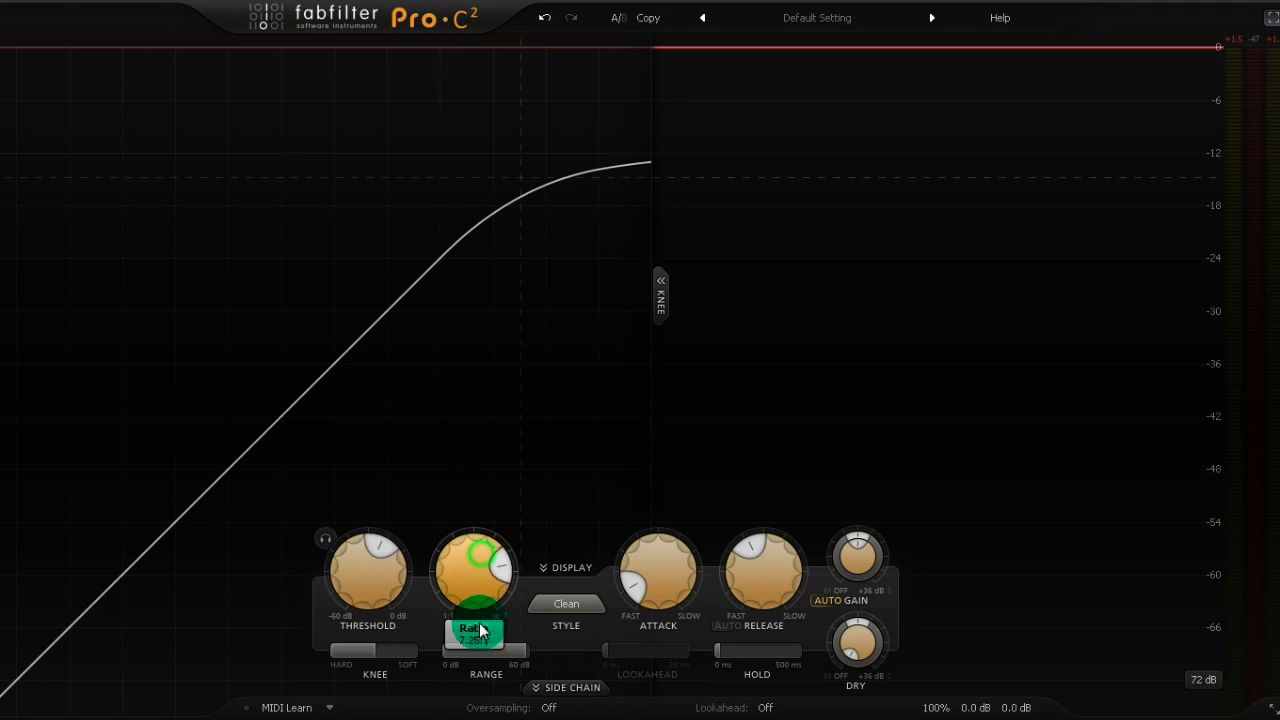
{"action": "key", "text": "space"}
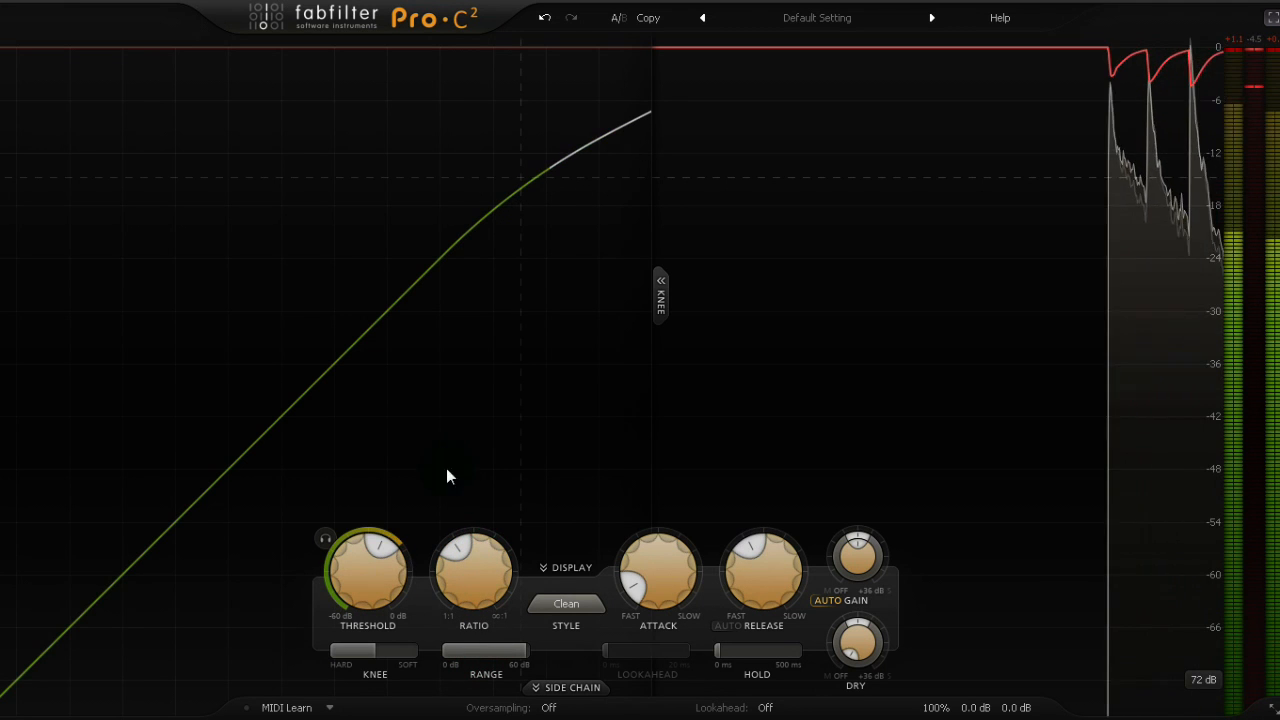
{"action": "left_click_drag", "start_coordinate": [477, 603], "coordinate": [461, 510]}
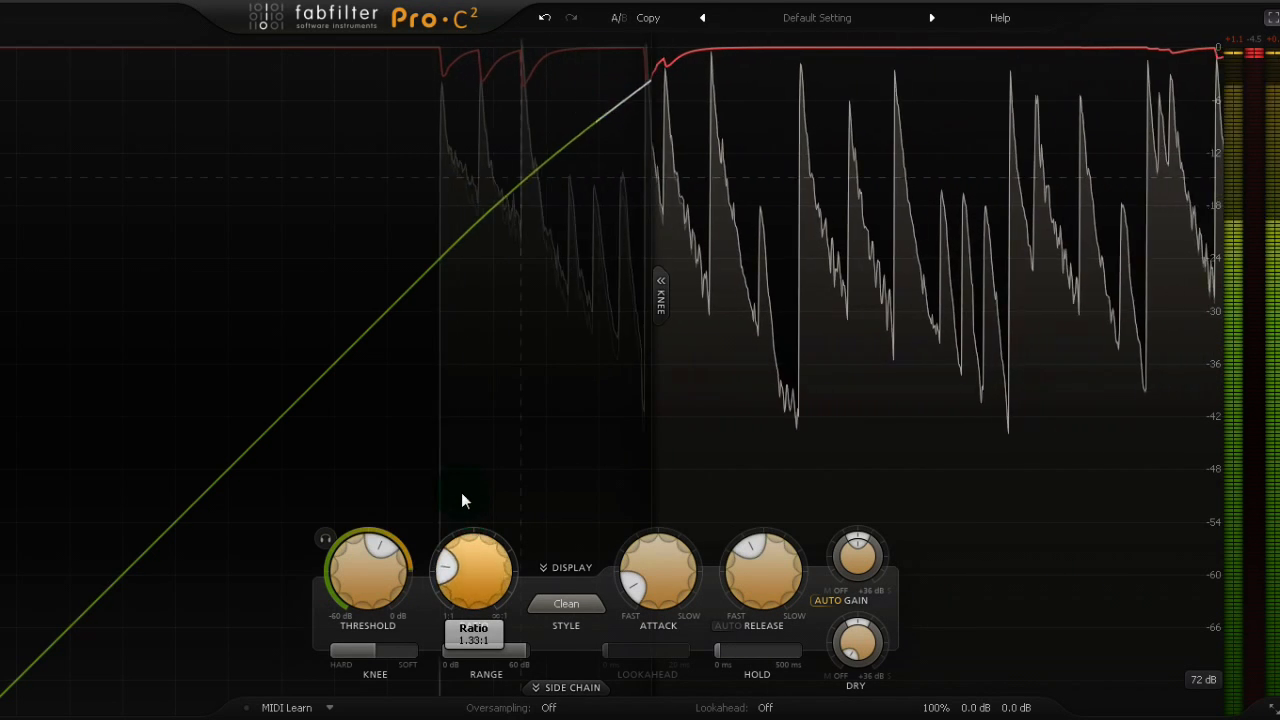
{"action": "left_click_drag", "start_coordinate": [461, 453], "coordinate": [458, 233]}
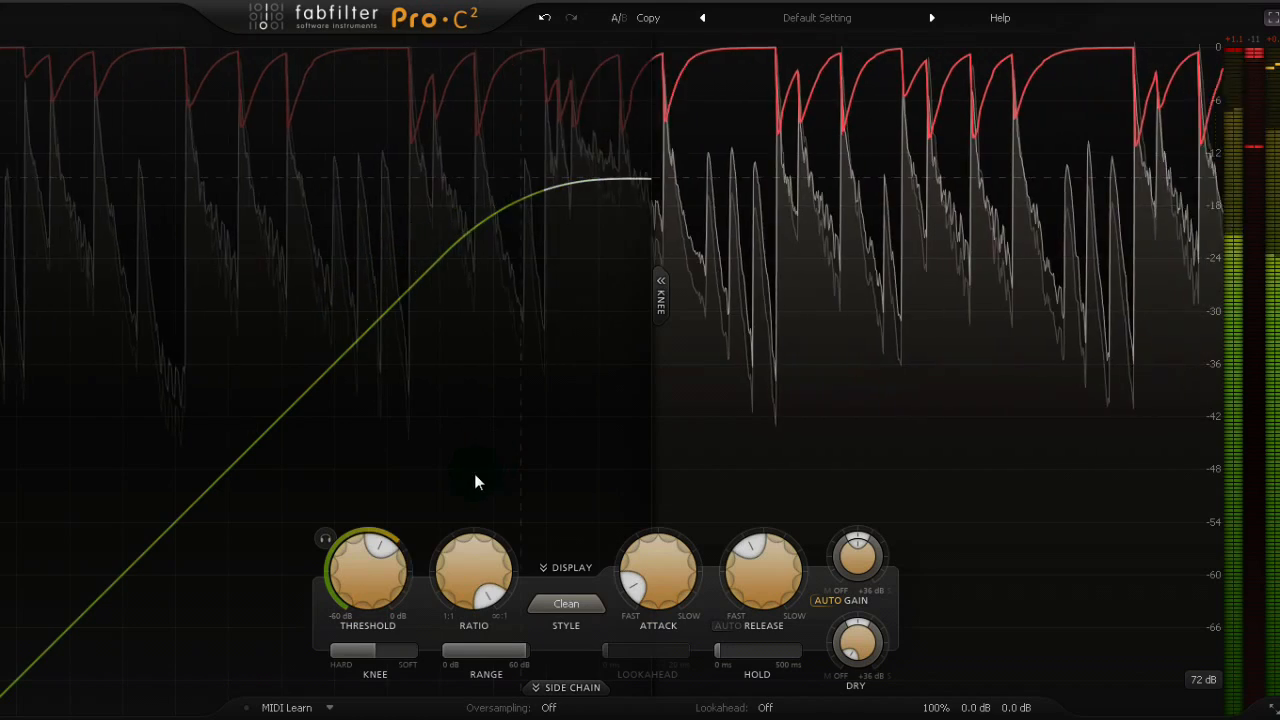
{"action": "left_click", "coordinate": [470, 549]}
{"action": "left_click_drag", "start_coordinate": [472, 556], "coordinate": [478, 471]}
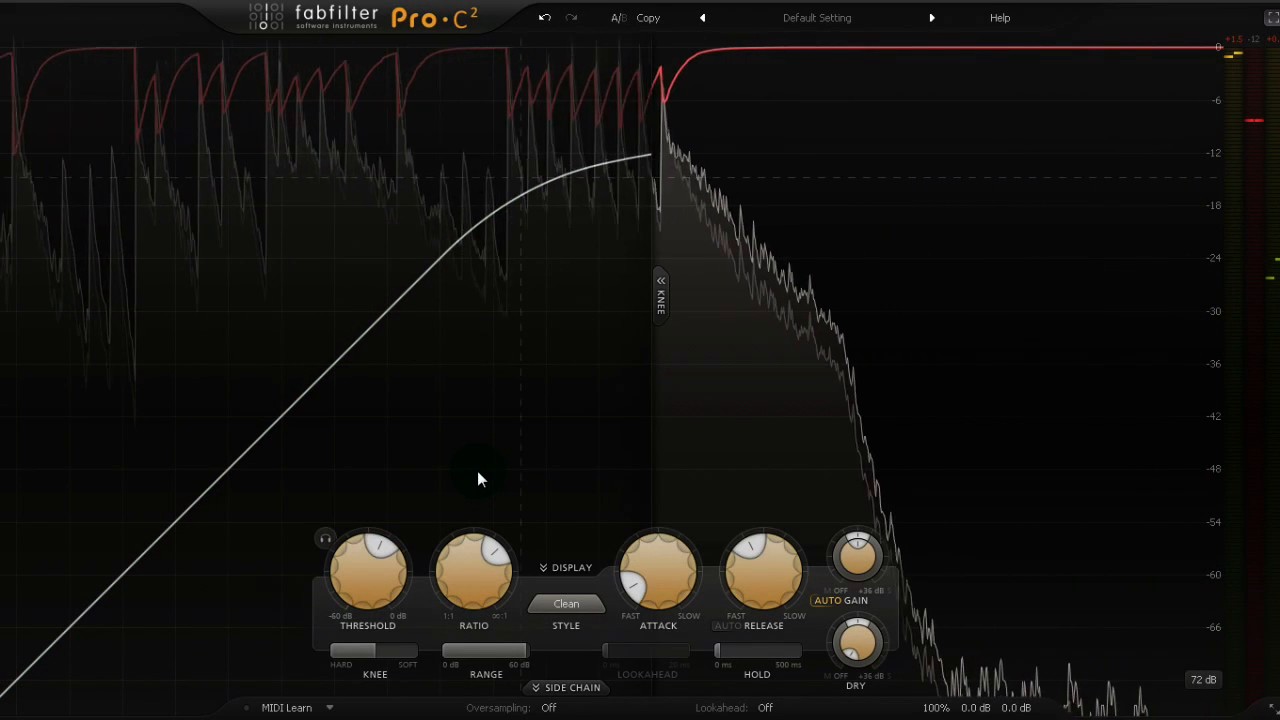
Step: Sweep the knee between hard (0 dB) and soft while the drum pattern plays, audition the triggering signal, and leave the knee moderately soft
{"action": "left_click_drag", "start_coordinate": [388, 648], "coordinate": [352, 655]}
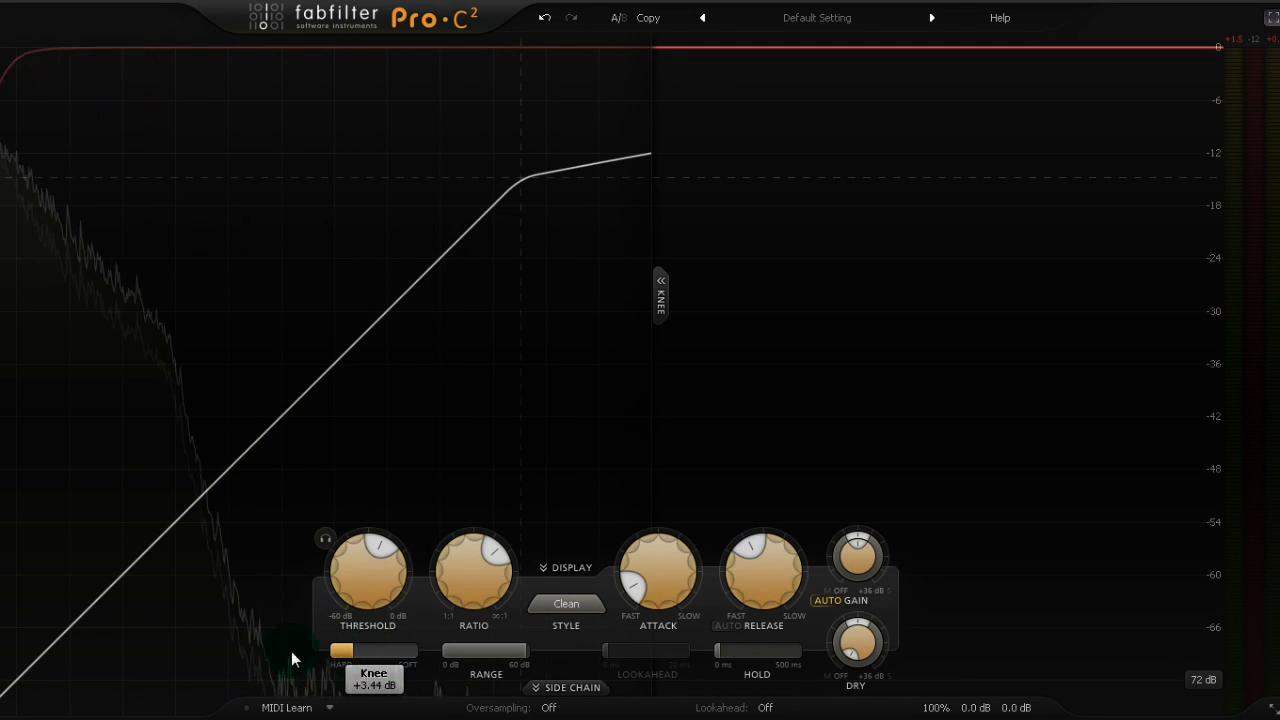
{"action": "left_click_drag", "start_coordinate": [472, 654], "coordinate": [381, 660]}
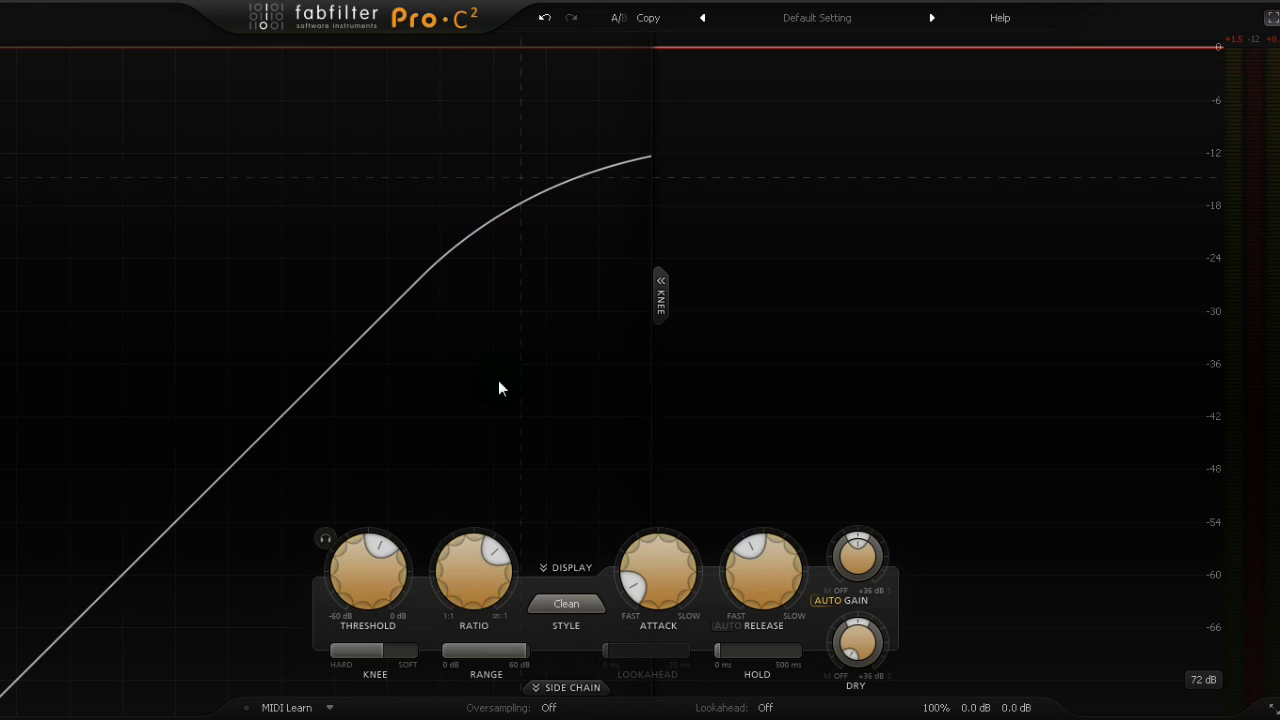
{"action": "key", "text": "space"}
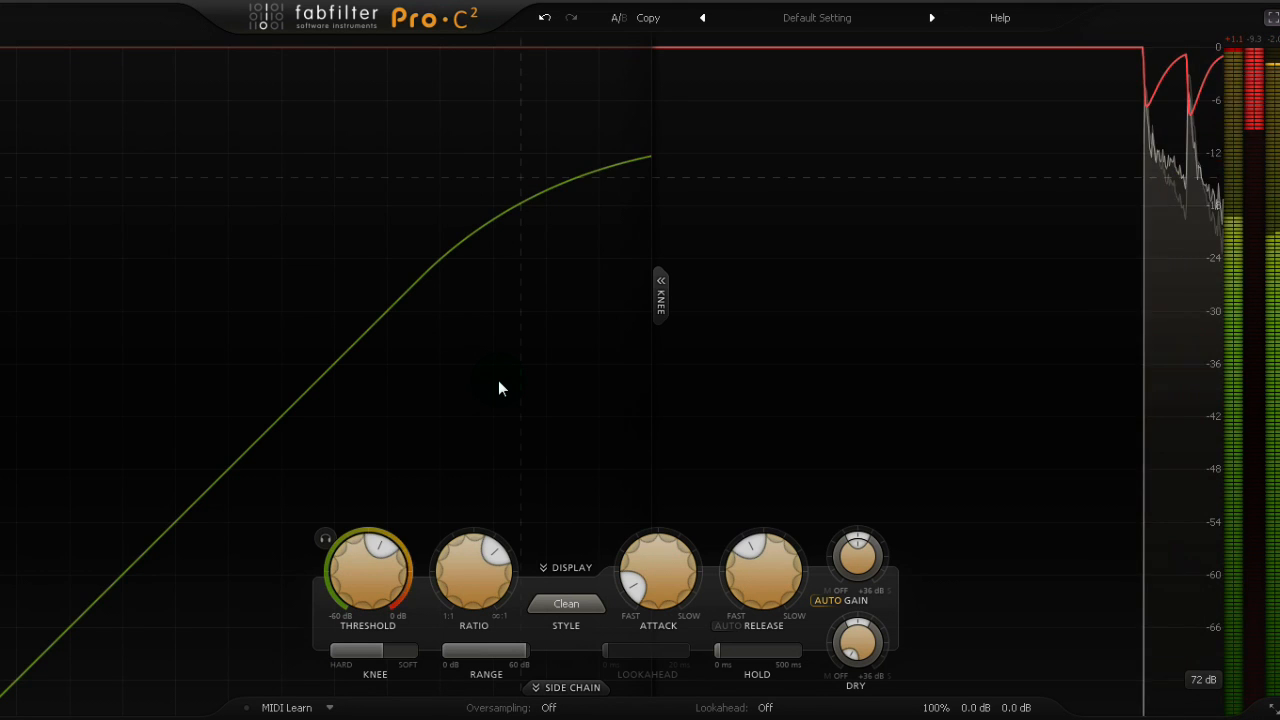
{"action": "left_click_drag", "start_coordinate": [380, 655], "coordinate": [206, 680]}
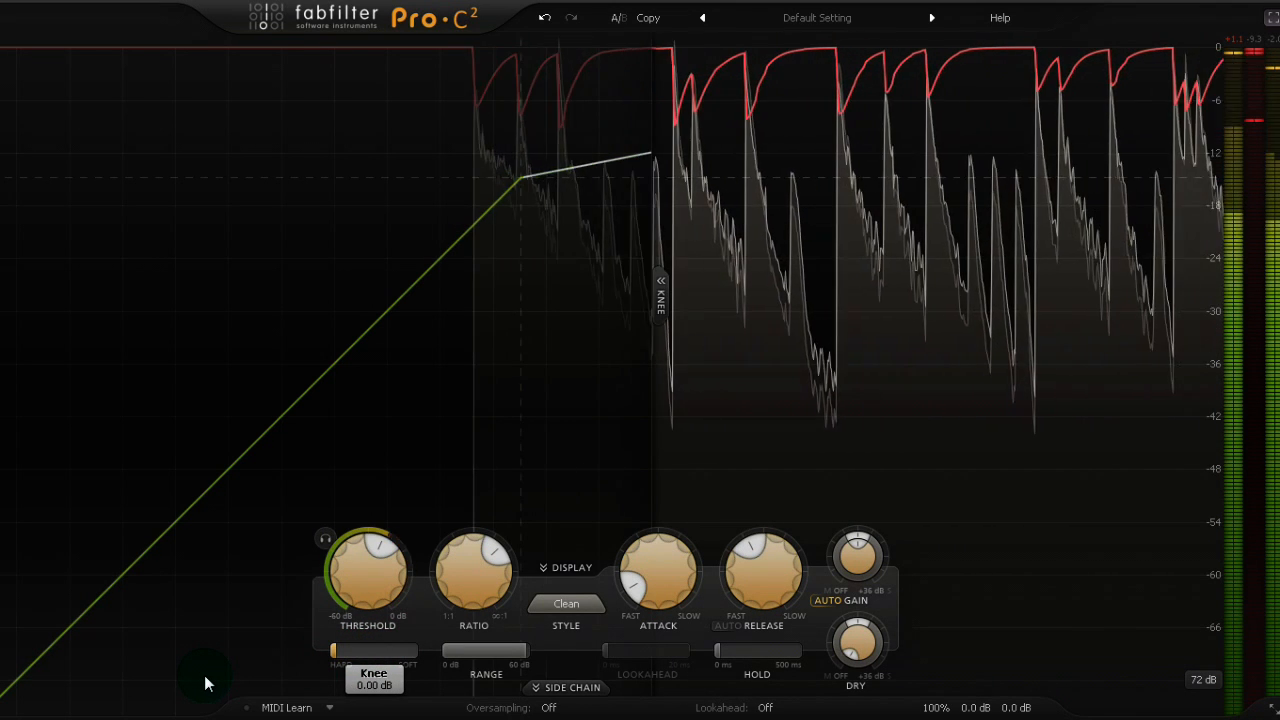
{"action": "left_click_drag", "start_coordinate": [205, 677], "coordinate": [312, 668]}
{"action": "left_click", "coordinate": [326, 538]}
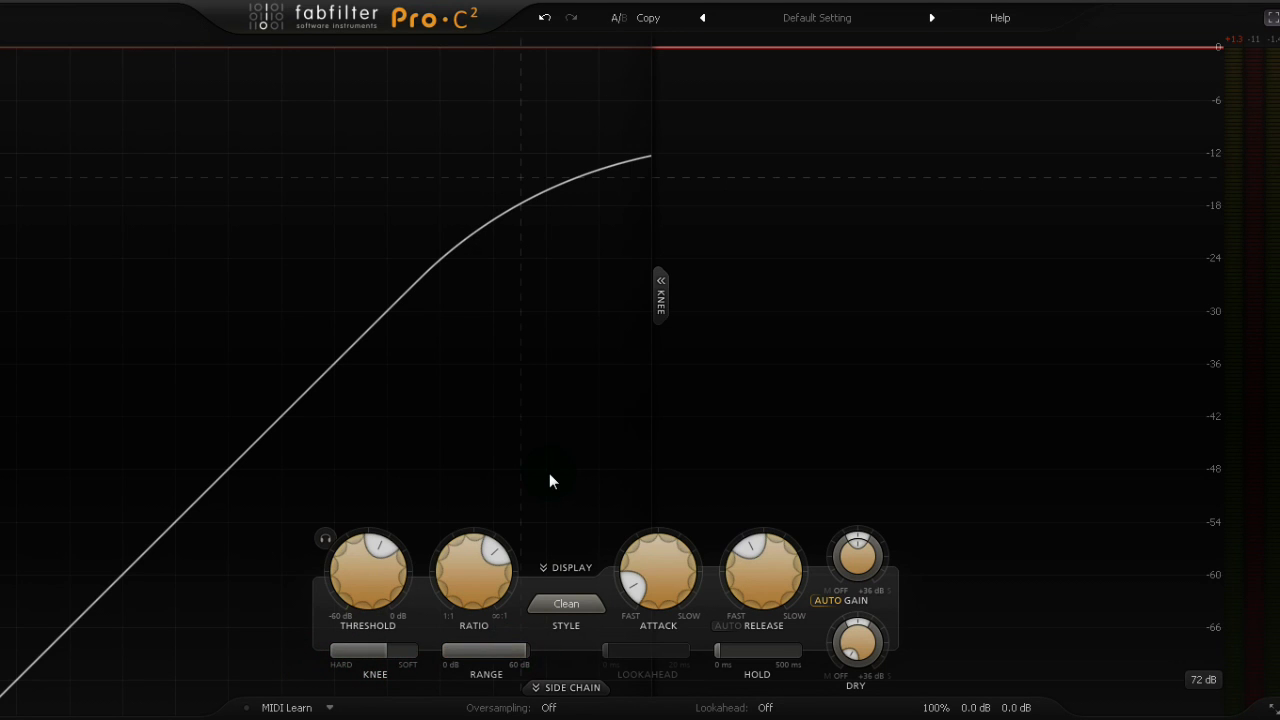
Step: Play the drum pattern and sweep the compressor's range, returning it to 60 dB
{"action": "key", "text": "space"}
{"action": "left_click_drag", "start_coordinate": [524, 653], "coordinate": [500, 668]}
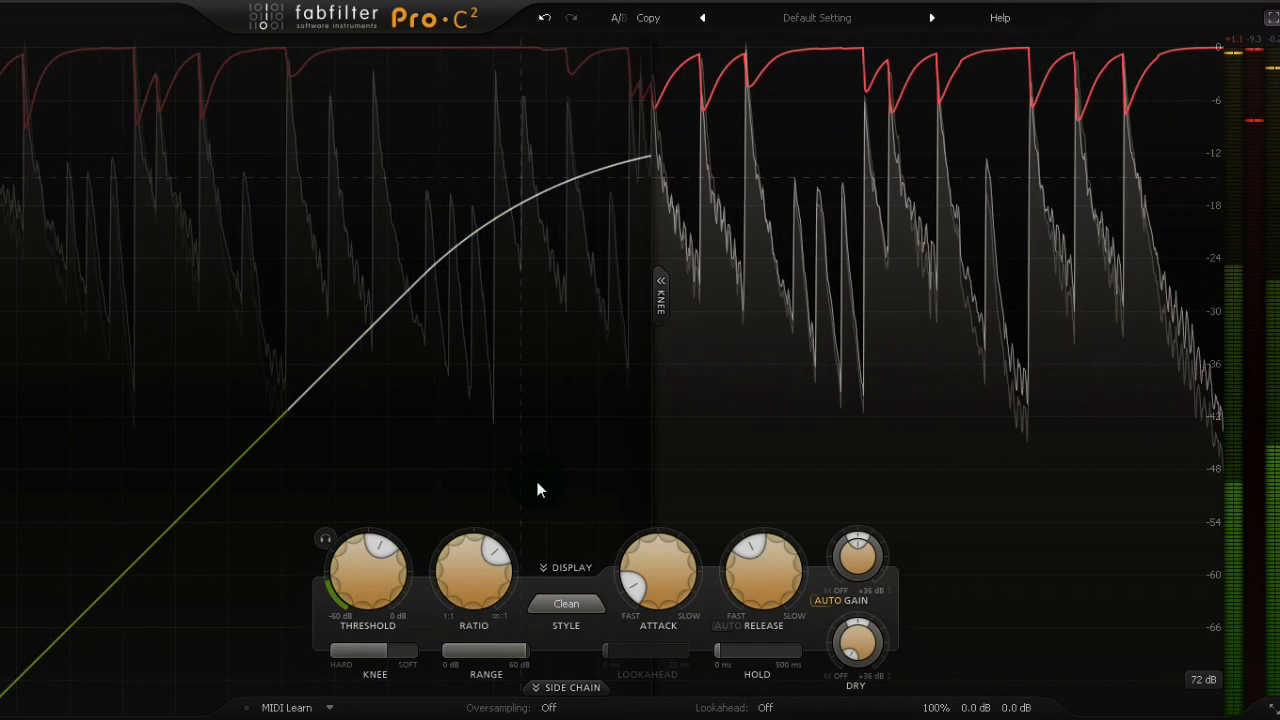
Step: Step through the Classic, Vocal and Mastering compression styles, ending on Pumping
{"action": "left_click", "coordinate": [558, 603]}
{"action": "left_click", "coordinate": [558, 603]}
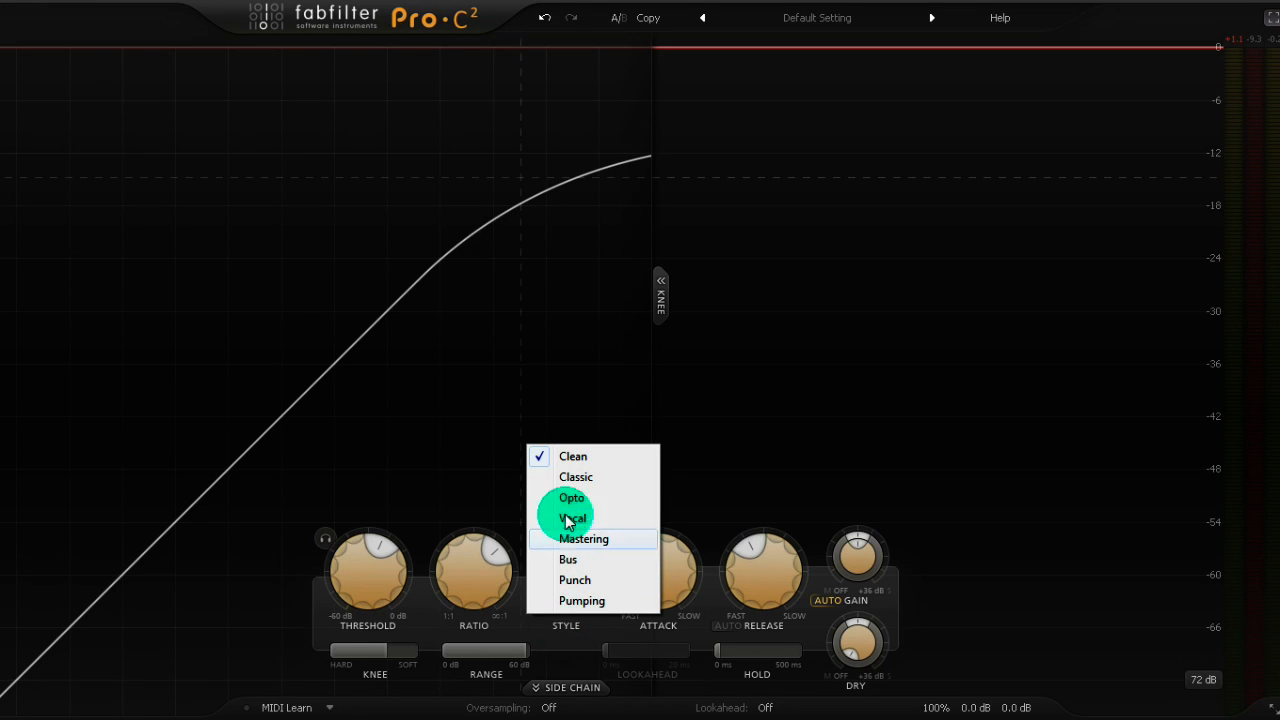
{"action": "left_click", "coordinate": [576, 479]}
{"action": "left_click", "coordinate": [566, 602]}
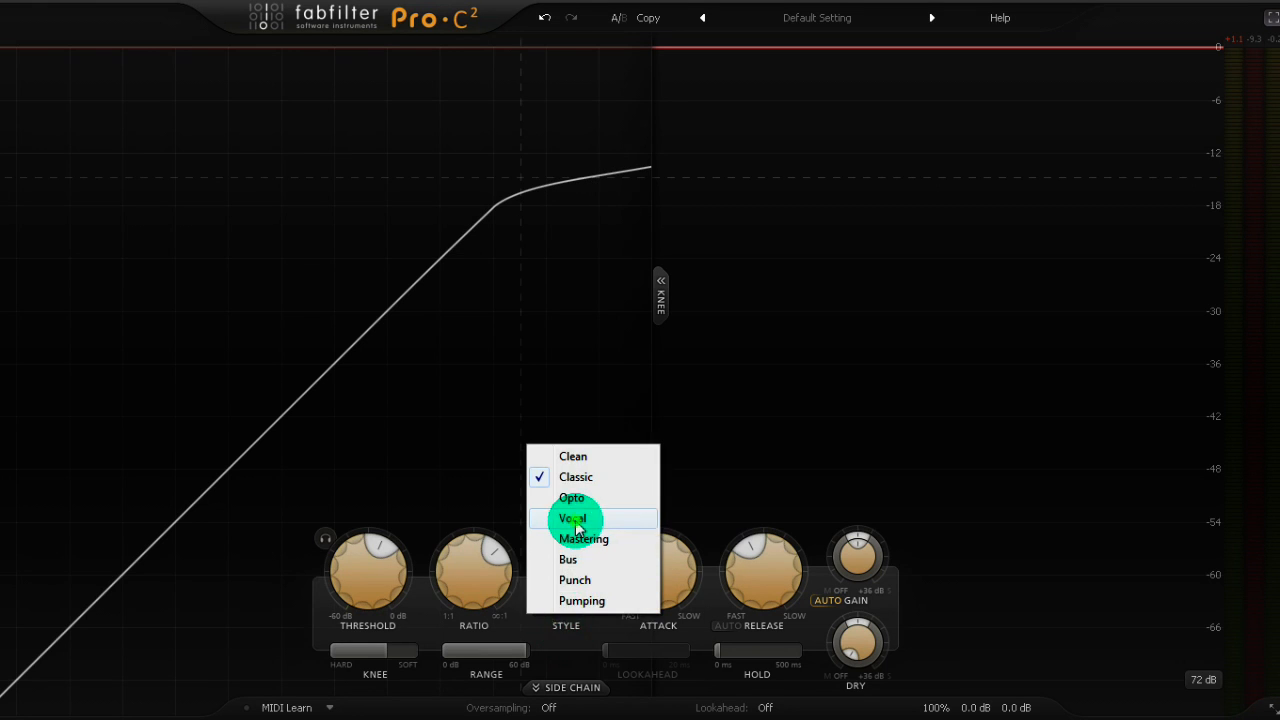
{"action": "left_click", "coordinate": [576, 520]}
{"action": "left_click", "coordinate": [568, 603]}
{"action": "left_click", "coordinate": [586, 539]}
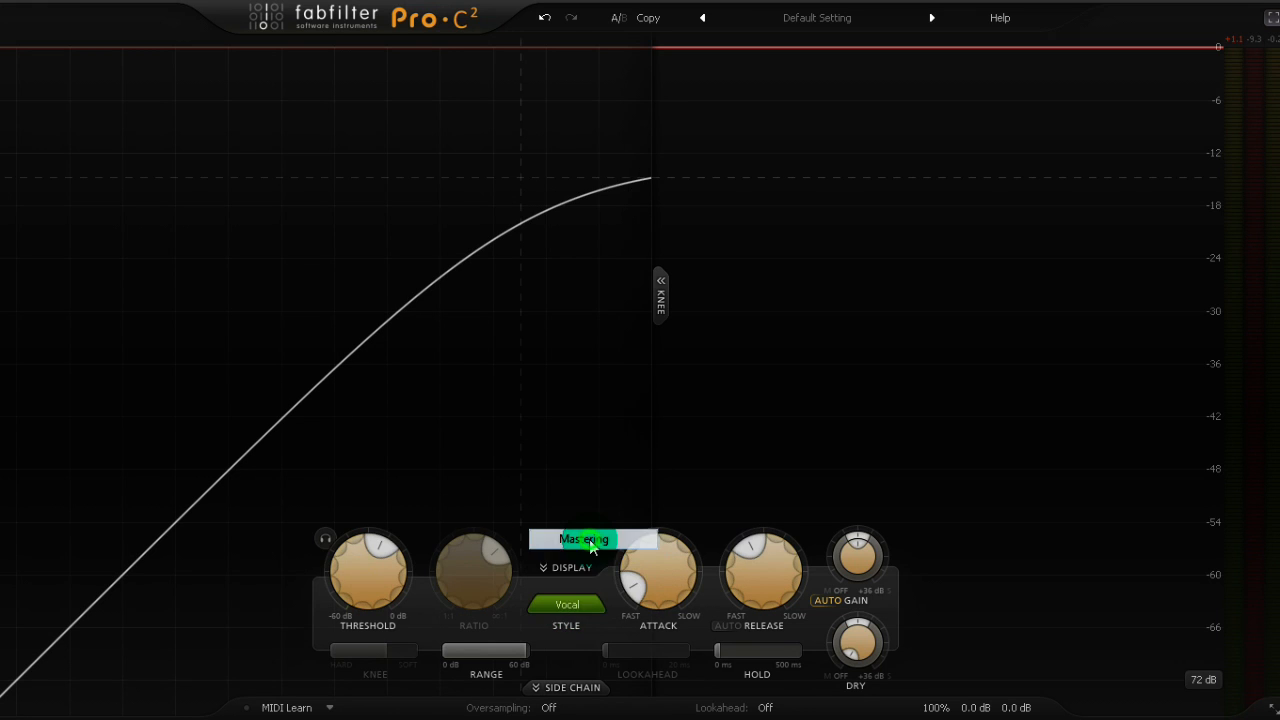
{"action": "left_click", "coordinate": [577, 620]}
{"action": "left_click", "coordinate": [579, 602]}
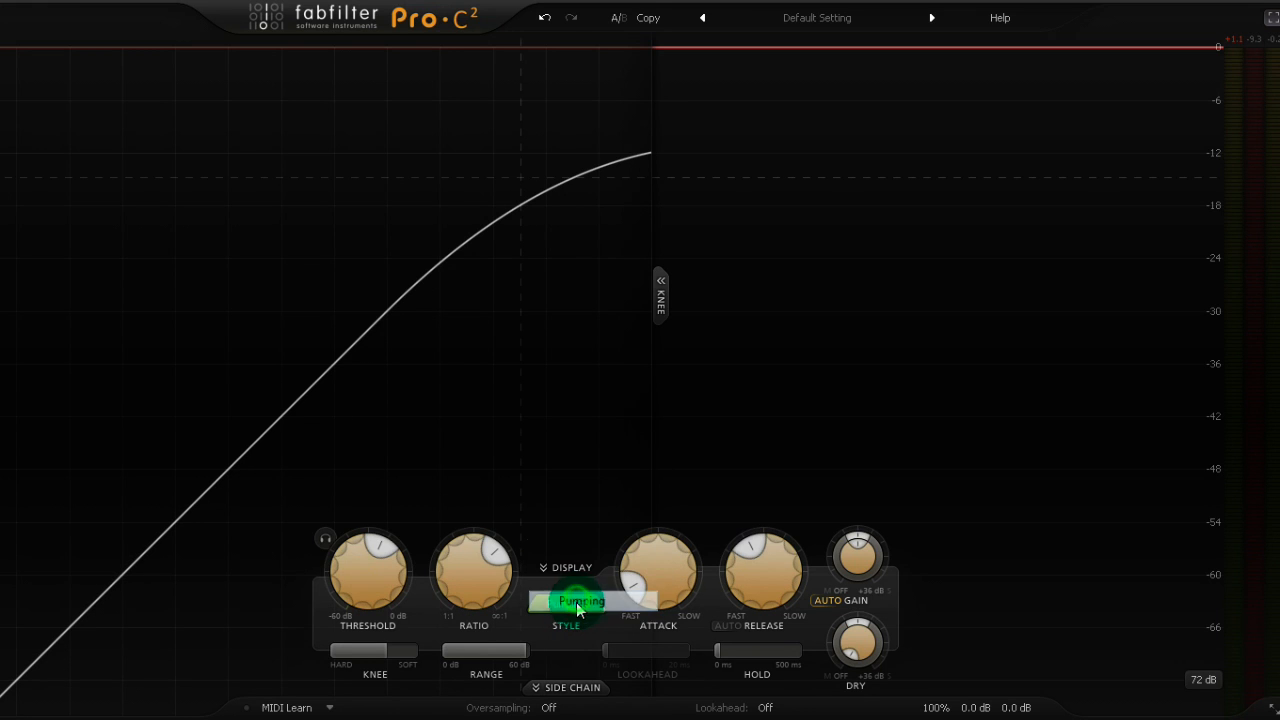
Step: Play the drum pattern and compare the Pumping, Punch, Opto and Classic styles by ear, finishing on Clean
{"action": "key", "text": "space"}
{"action": "left_click", "coordinate": [572, 605]}
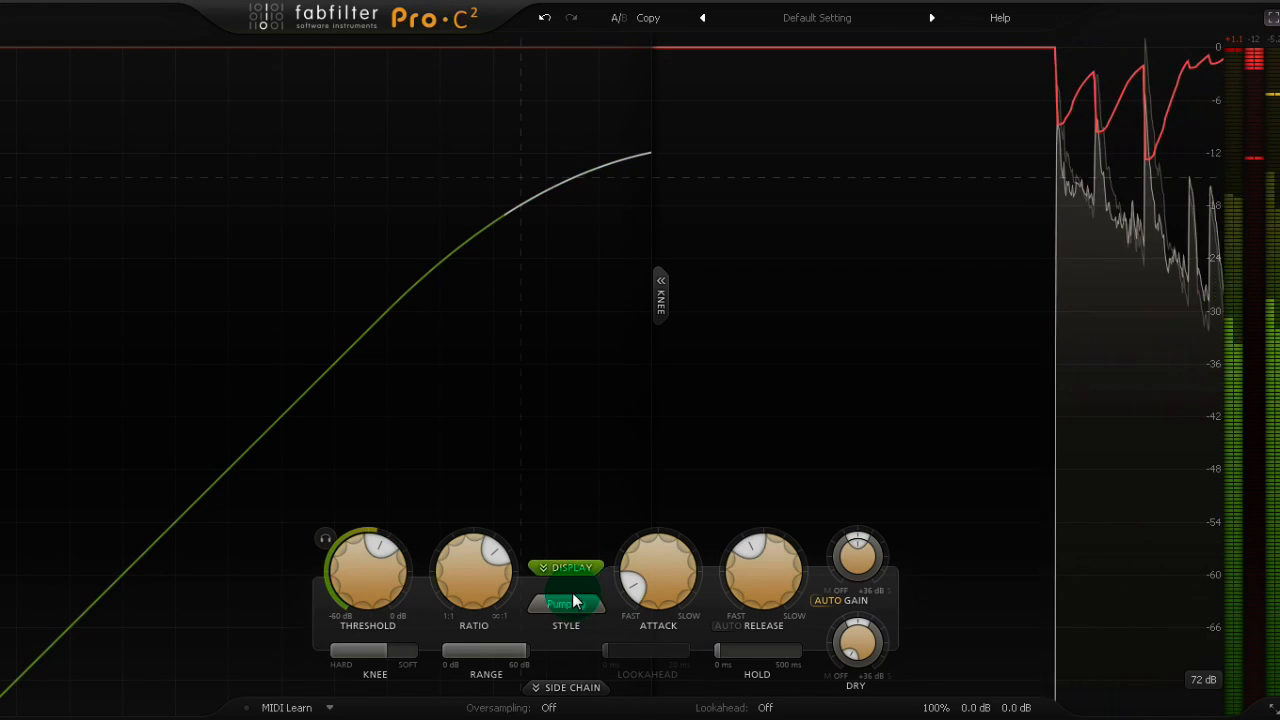
{"action": "left_click", "coordinate": [575, 580]}
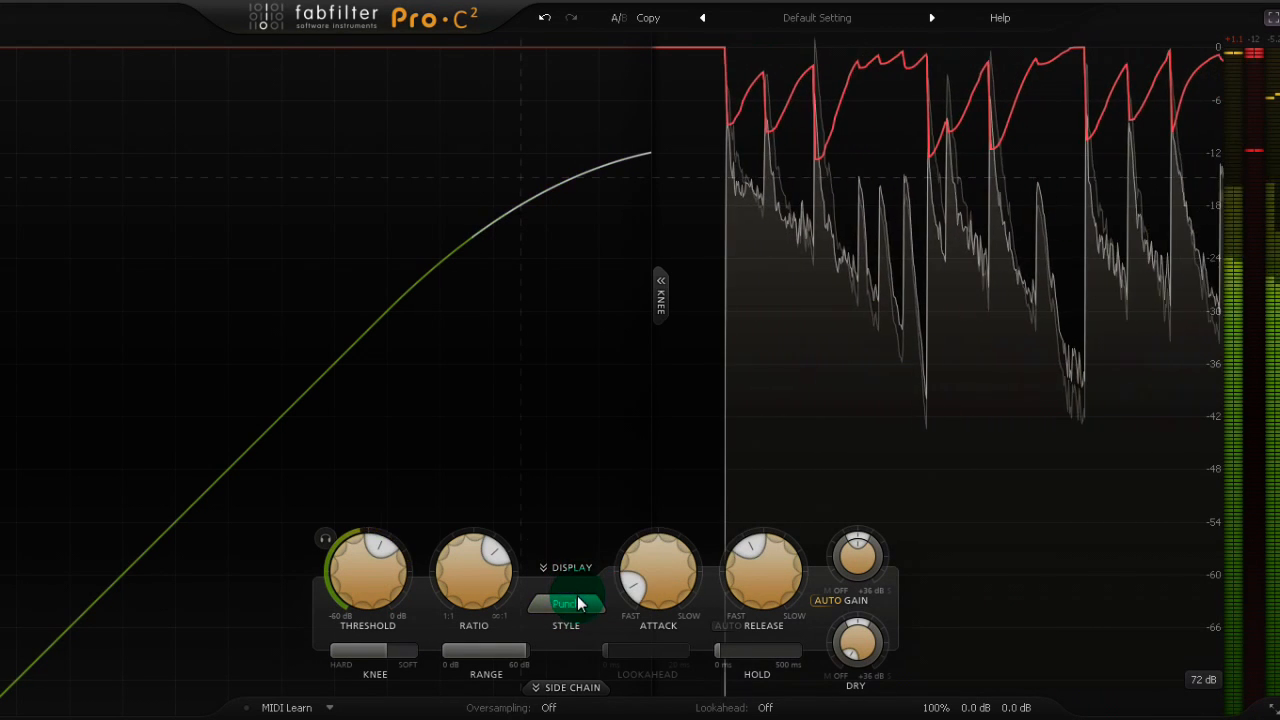
{"action": "left_click", "coordinate": [578, 608]}
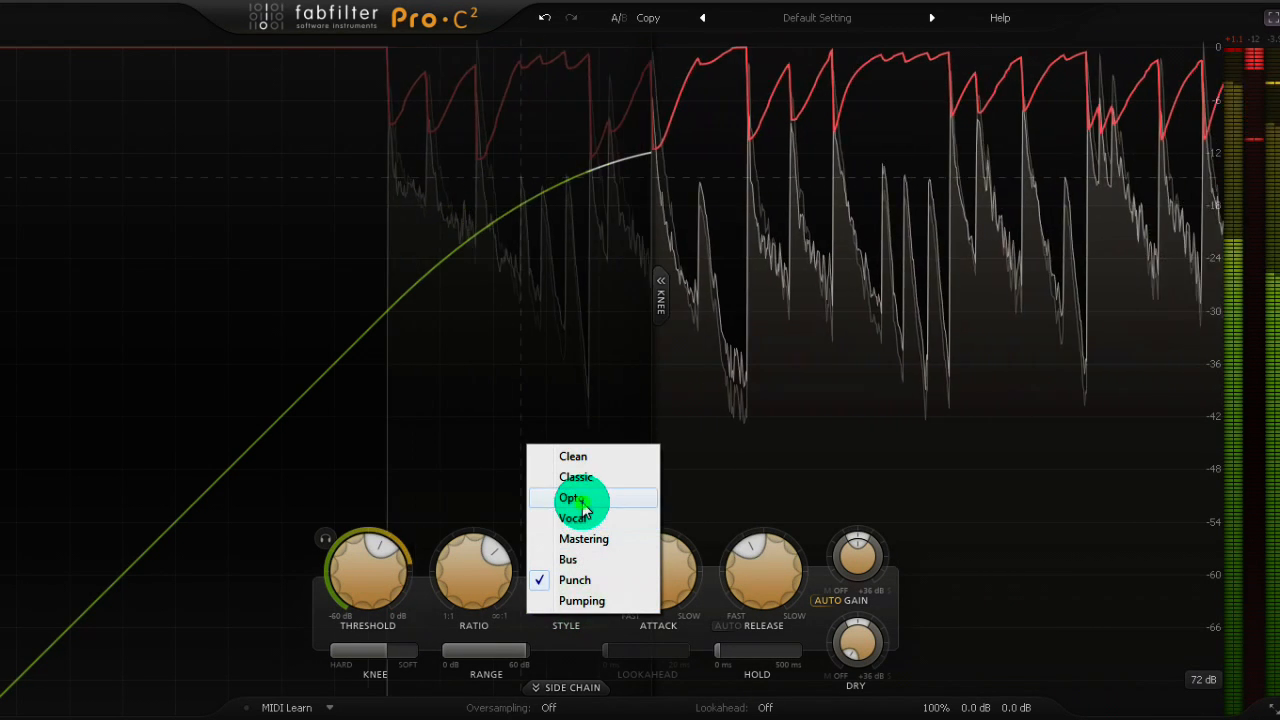
{"action": "left_click", "coordinate": [574, 500]}
{"action": "left_click", "coordinate": [577, 595]}
{"action": "left_click", "coordinate": [575, 477]}
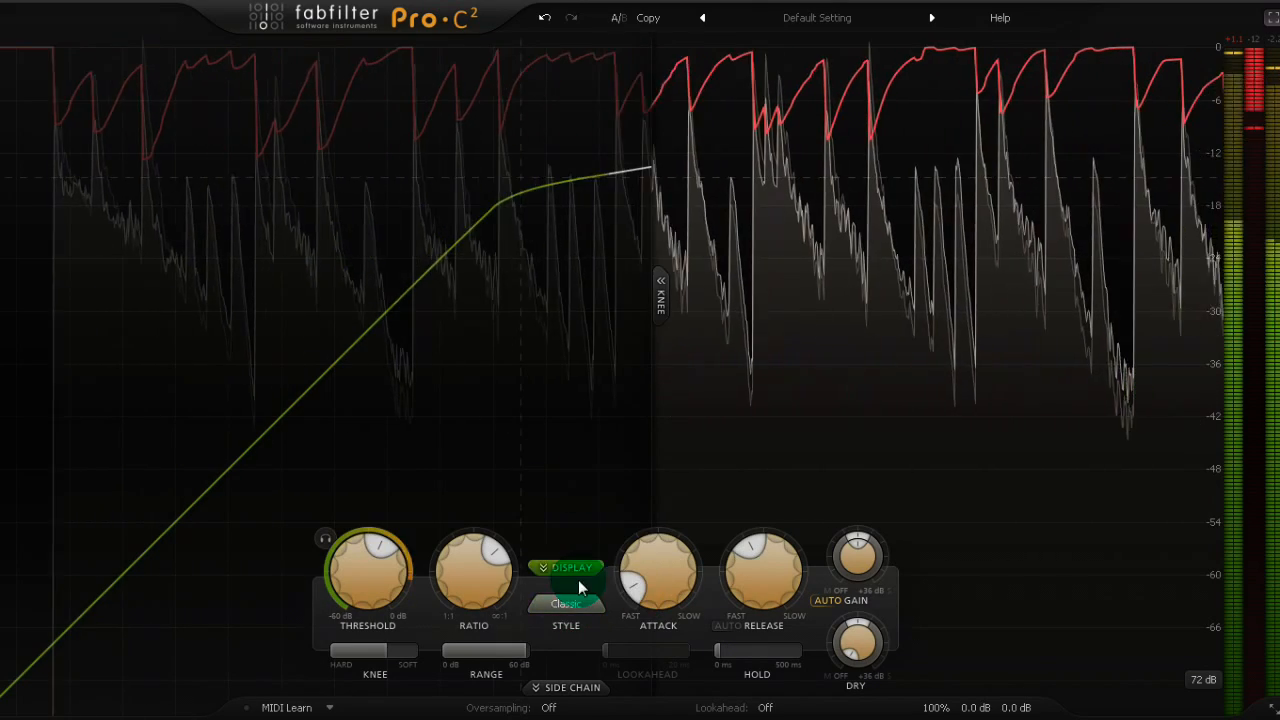
{"action": "left_click", "coordinate": [576, 600]}
{"action": "left_click", "coordinate": [597, 377]}
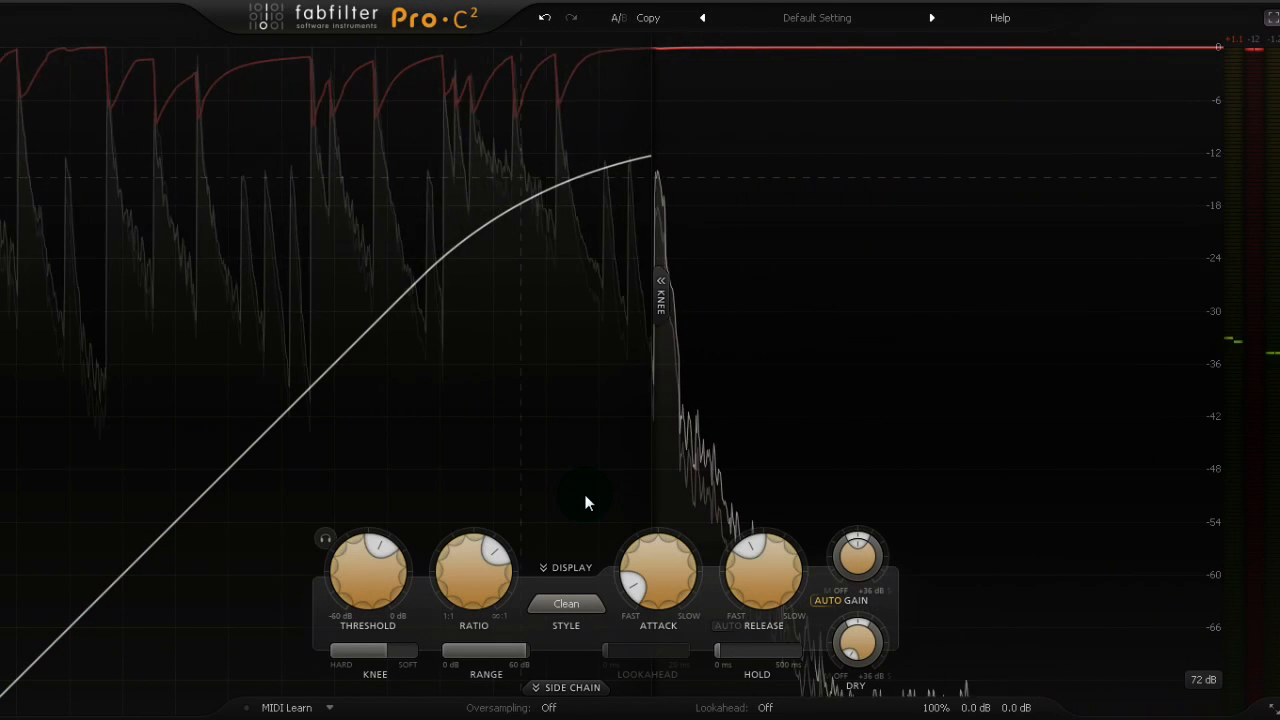
Step: Set the attack to 0.005 ms, play the drum pattern, and slow the attack through about 5 ms to about 10 ms
{"action": "left_click", "coordinate": [664, 590]}
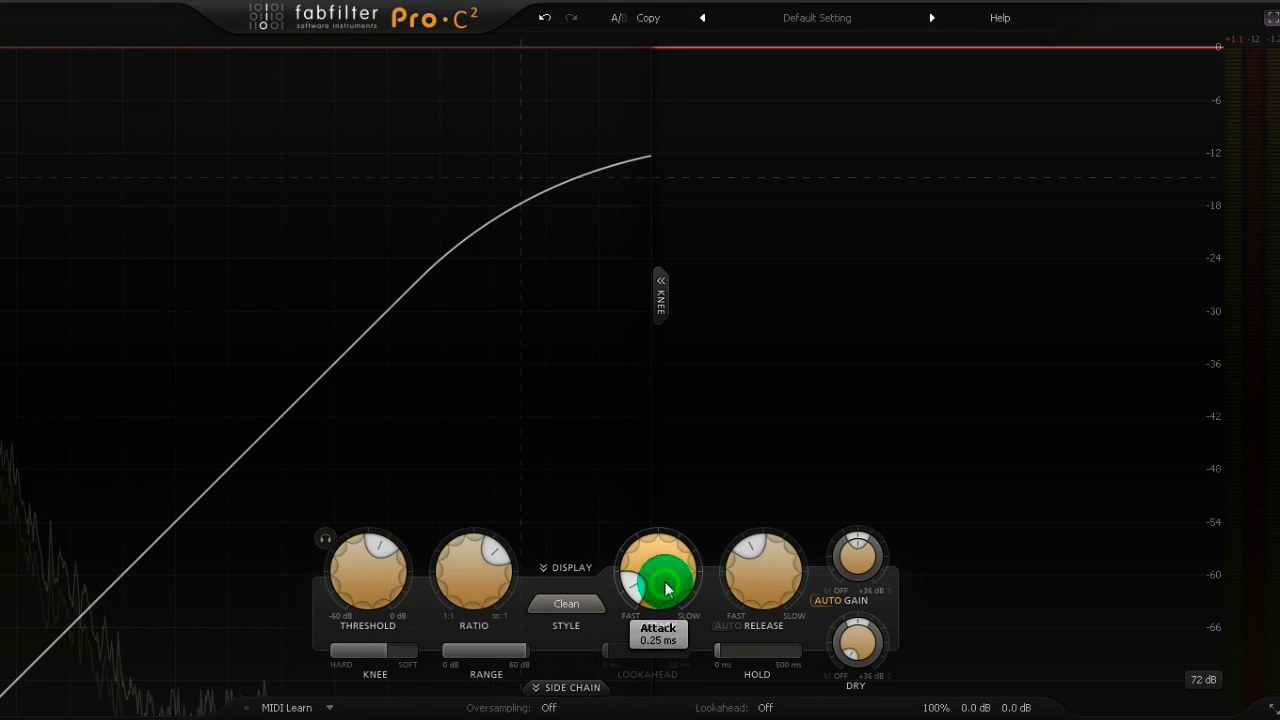
{"action": "left_click_drag", "start_coordinate": [658, 570], "coordinate": [660, 628]}
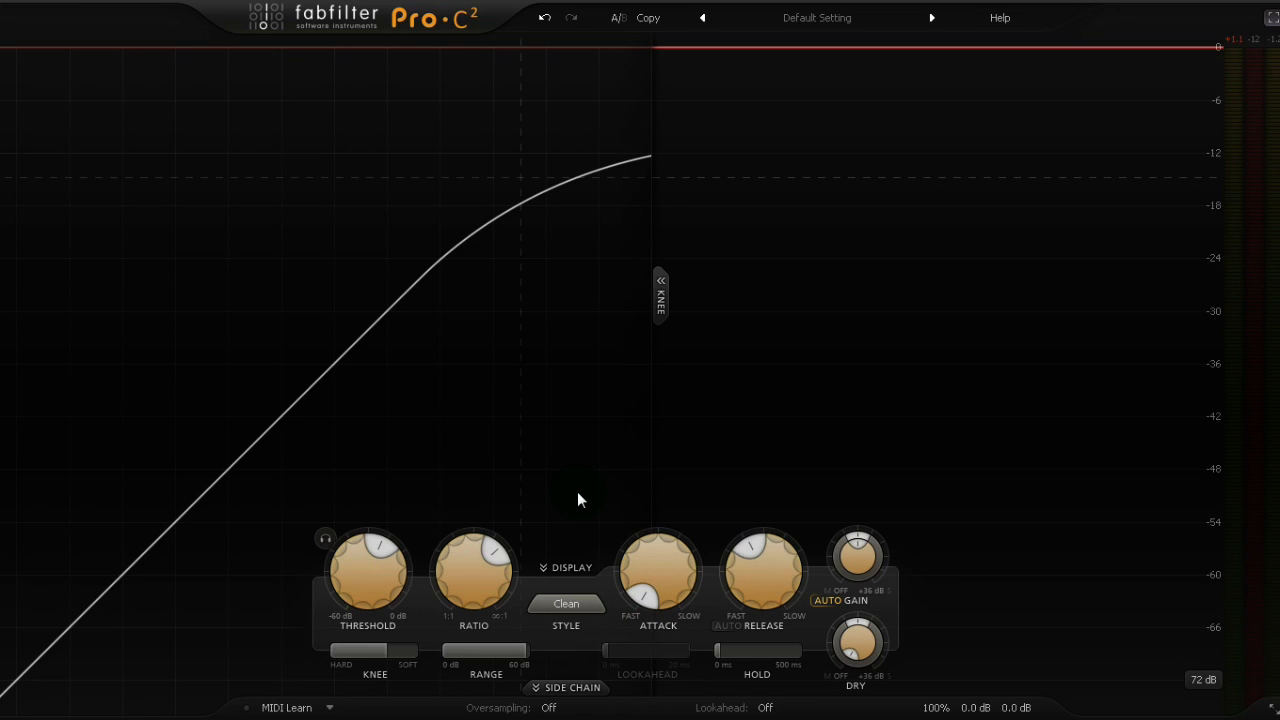
{"action": "key", "text": "space"}
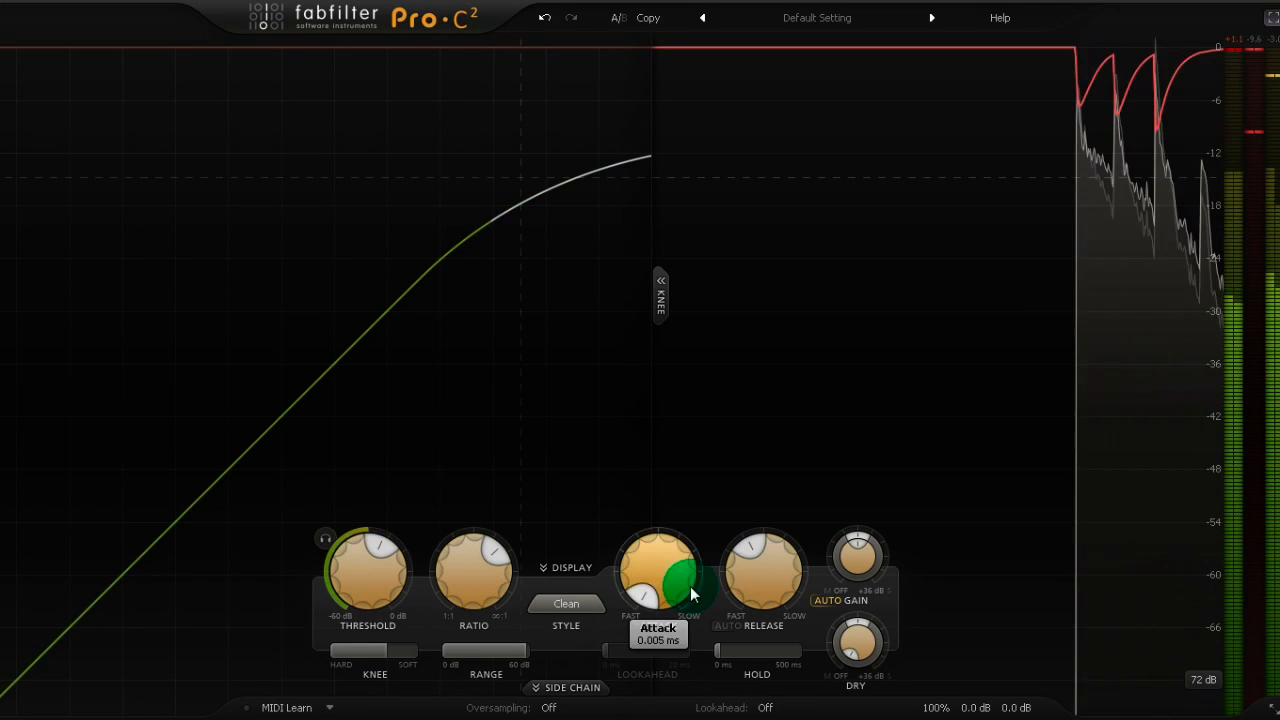
{"action": "mouse_move", "coordinate": [660, 585]}
{"action": "left_mouse_down"}
{"action": "mouse_move", "coordinate": [652, 519]}
{"action": "mouse_move", "coordinate": [658, 605]}
{"action": "mouse_move", "coordinate": [663, 560]}
{"action": "left_mouse_up"}
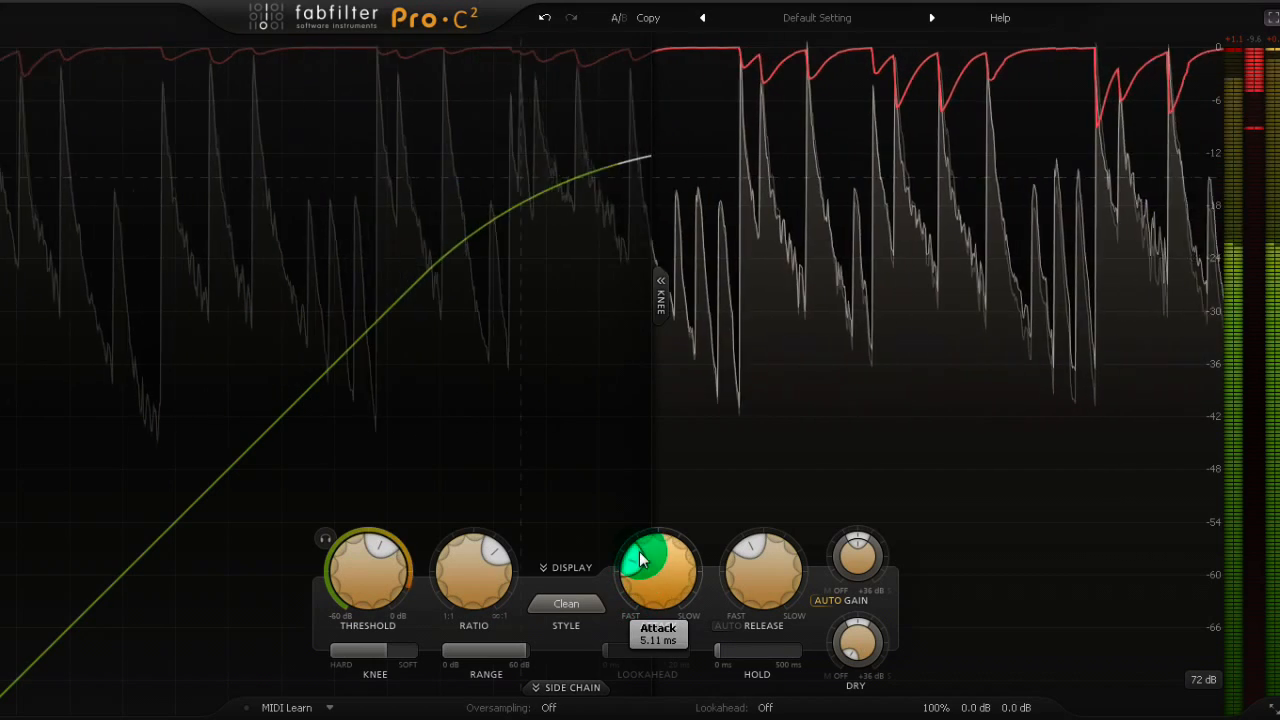
{"action": "left_click_drag", "start_coordinate": [686, 607], "coordinate": [654, 557]}
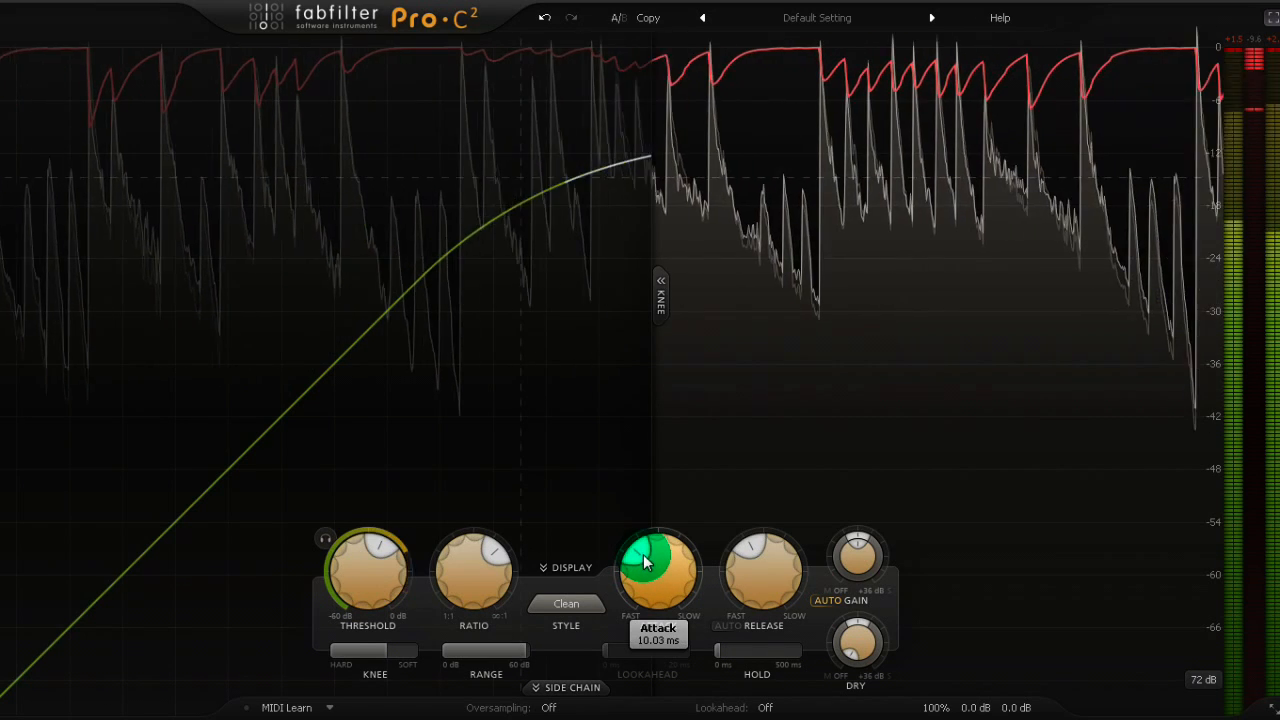
Step: Sweep the release between fast and slow while the drum pattern plays, returning it to a medium-fast time with auto release off
{"action": "left_click_drag", "start_coordinate": [766, 557], "coordinate": [780, 577]}
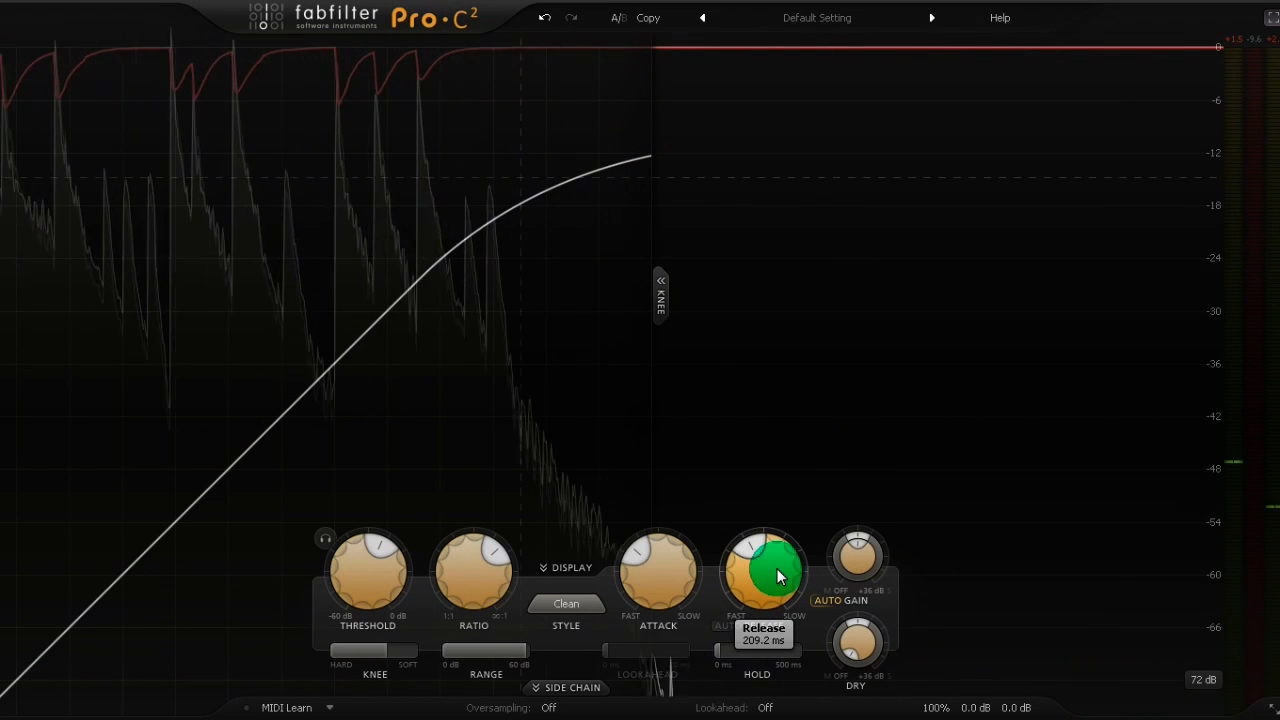
{"action": "mouse_move", "coordinate": [780, 577]}
{"action": "left_mouse_down"}
{"action": "mouse_move", "coordinate": [784, 654]}
{"action": "mouse_move", "coordinate": [770, 600]}
{"action": "mouse_move", "coordinate": [796, 565]}
{"action": "left_mouse_up"}
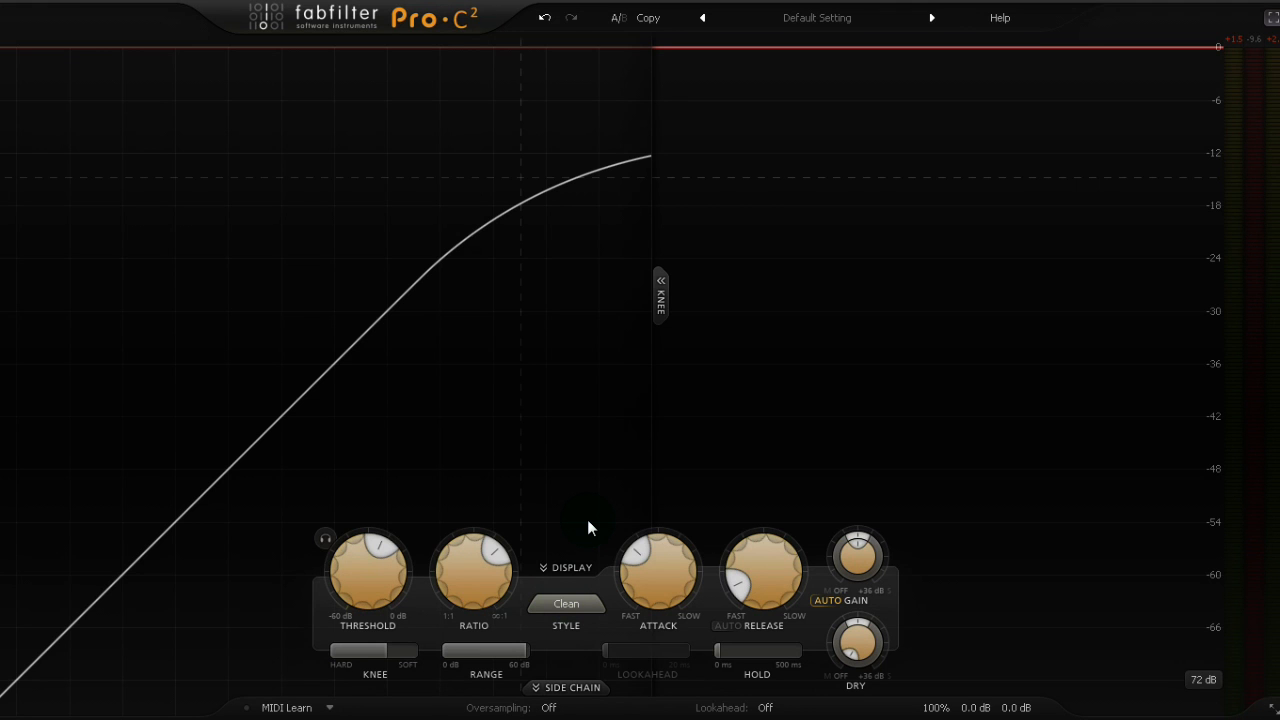
{"action": "mouse_move", "coordinate": [762, 578]}
{"action": "left_mouse_down"}
{"action": "mouse_move", "coordinate": [765, 620]}
{"action": "mouse_move", "coordinate": [760, 596]}
{"action": "mouse_move", "coordinate": [784, 582]}
{"action": "left_mouse_up"}
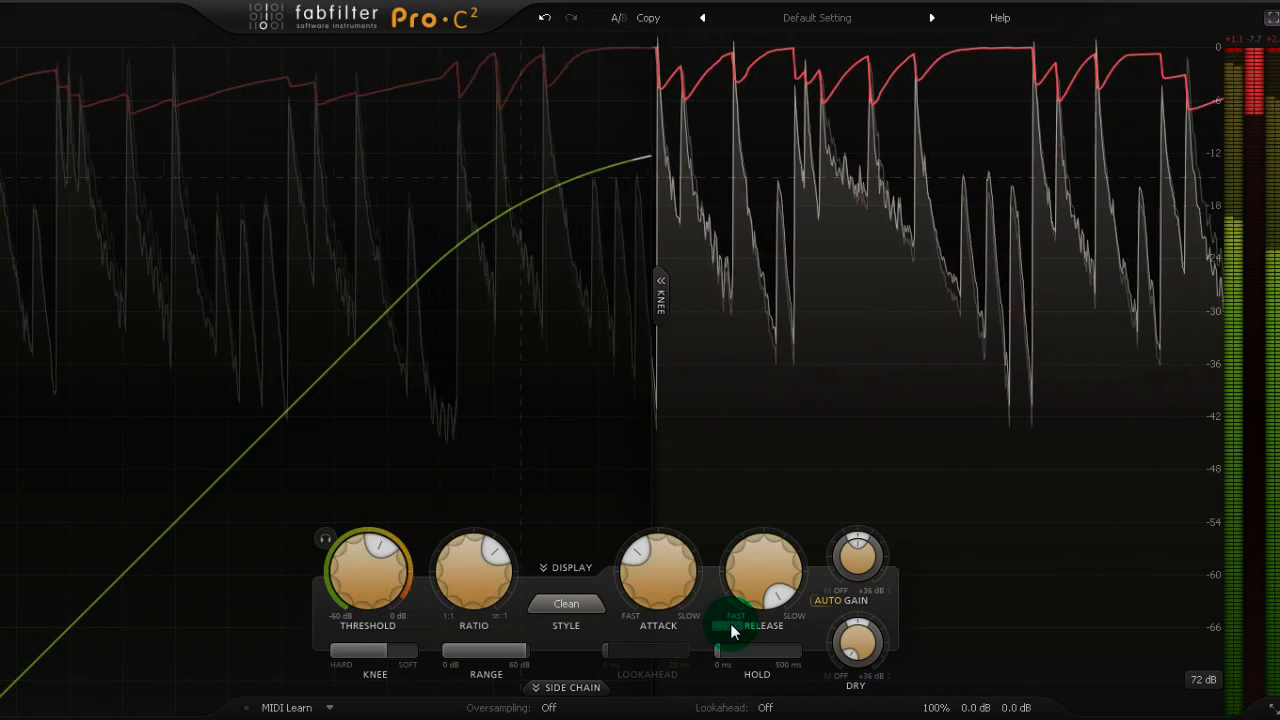
{"action": "left_click_drag", "start_coordinate": [765, 618], "coordinate": [790, 598]}
{"action": "left_click_drag", "start_coordinate": [765, 560], "coordinate": [750, 568]}
{"action": "left_click", "coordinate": [730, 628]}
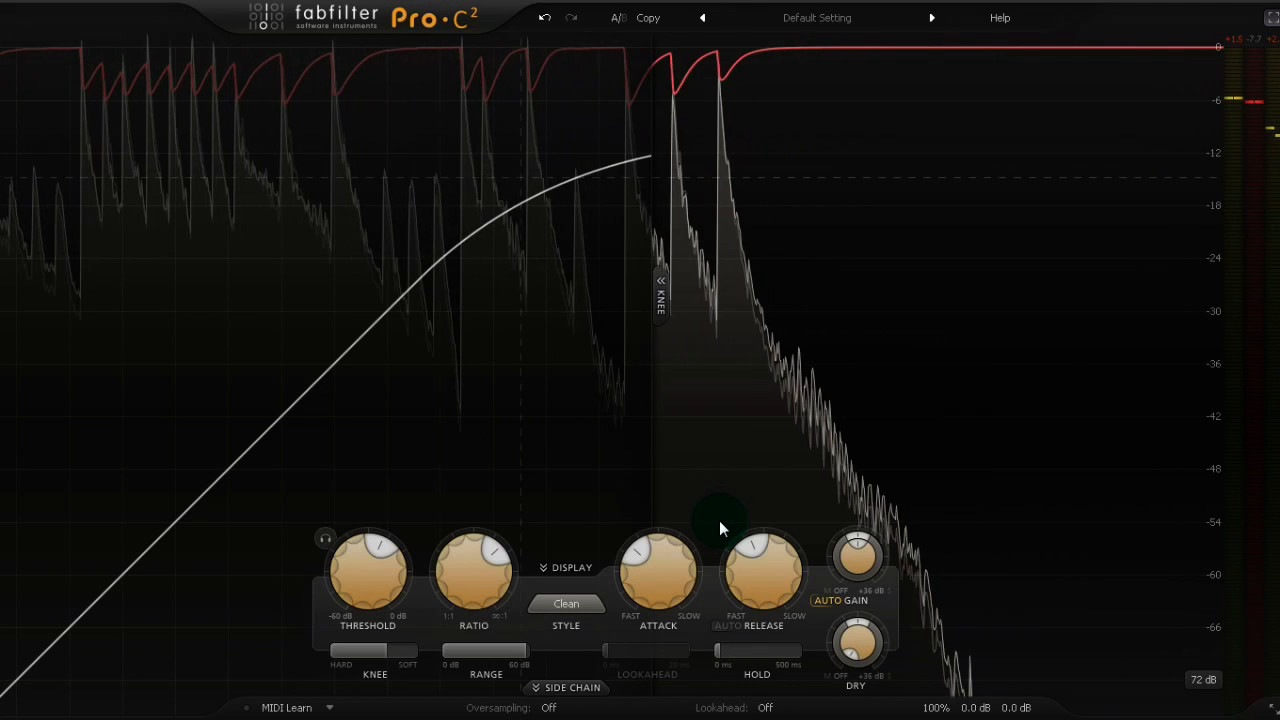
Step: Turn on lookahead and sweep its time while the drum pattern plays, ending at 0 ms
{"action": "left_click", "coordinate": [770, 707]}
{"action": "left_click", "coordinate": [790, 705]}
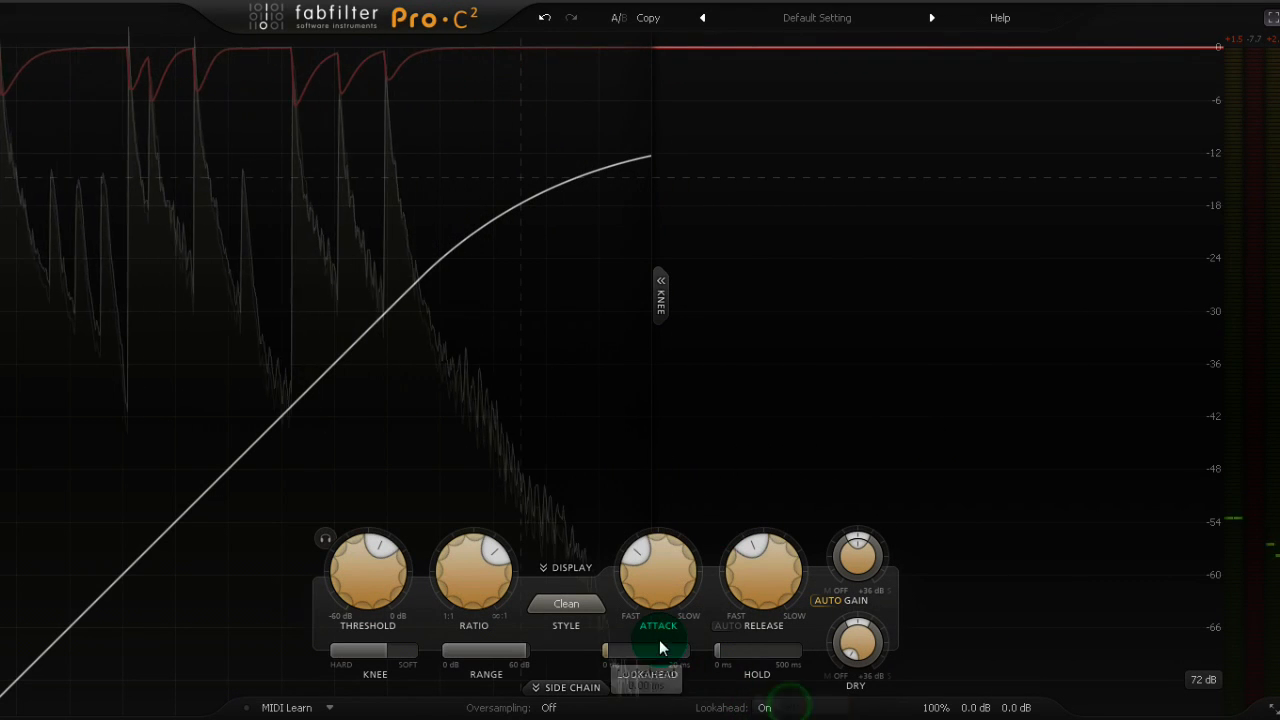
{"action": "left_click", "coordinate": [645, 652]}
{"action": "left_click_drag", "start_coordinate": [633, 652], "coordinate": [860, 656]}
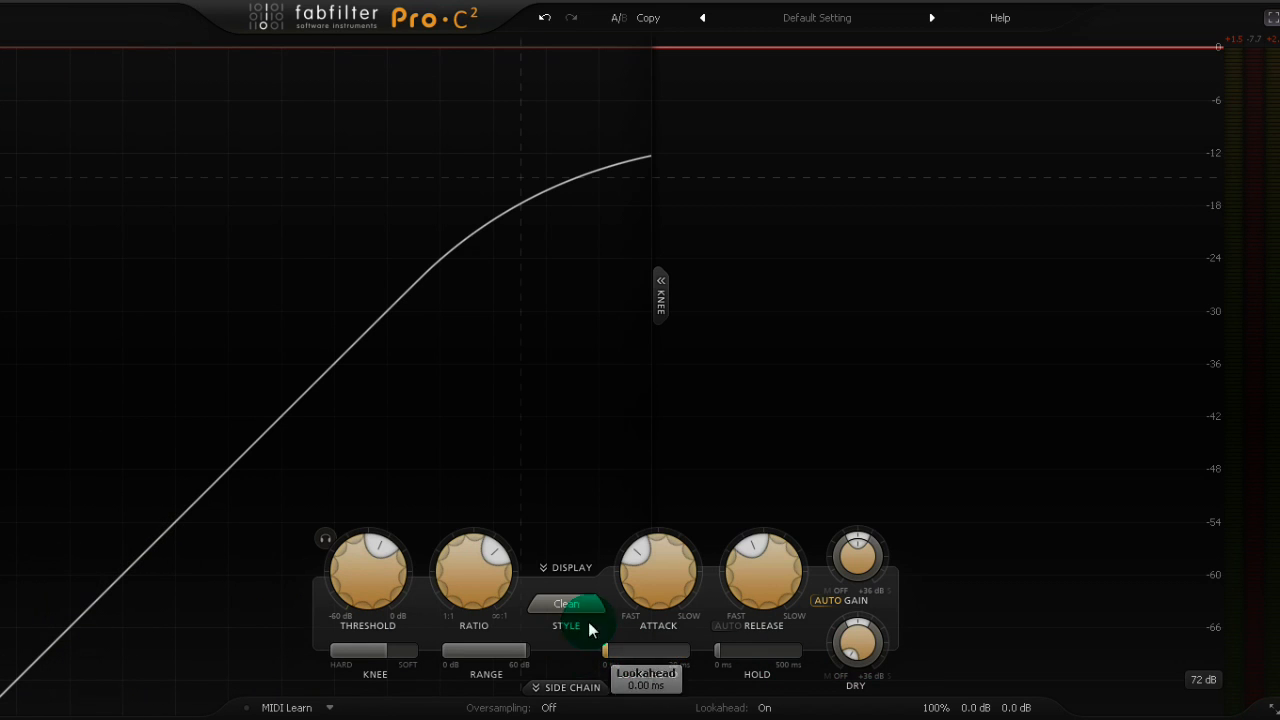
{"action": "left_click", "coordinate": [630, 655]}
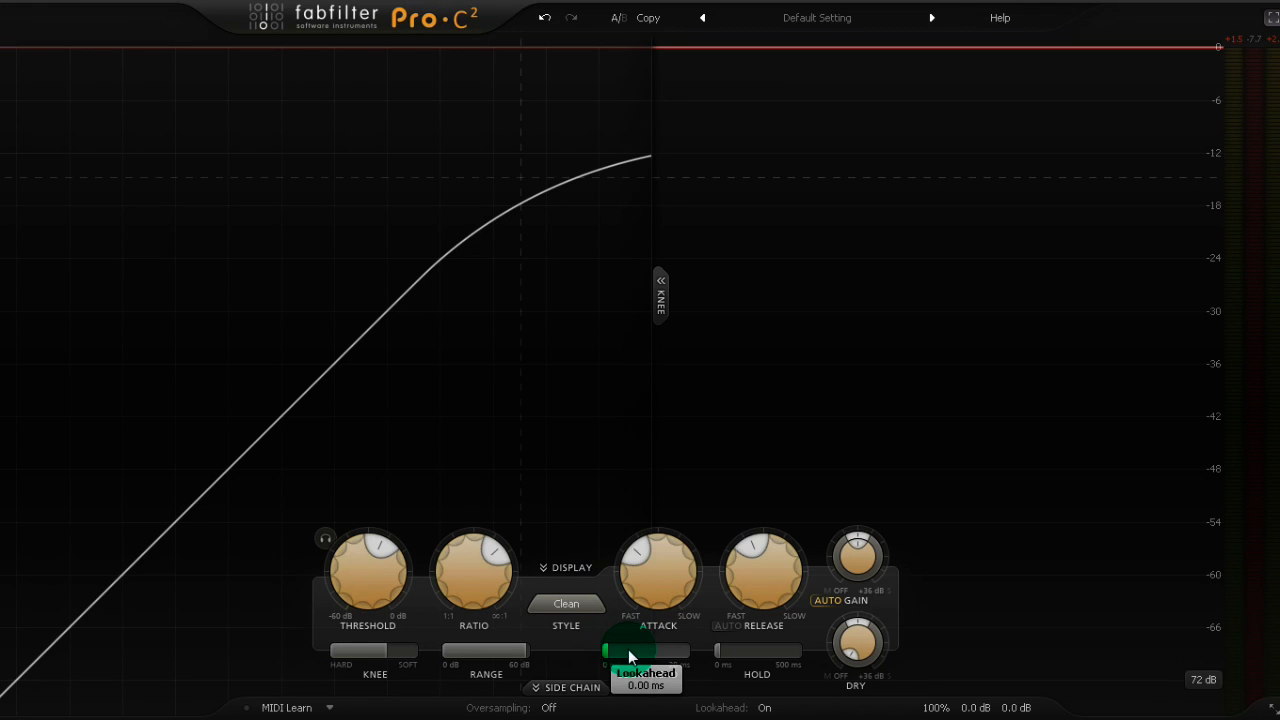
{"action": "left_click", "coordinate": [608, 652]}
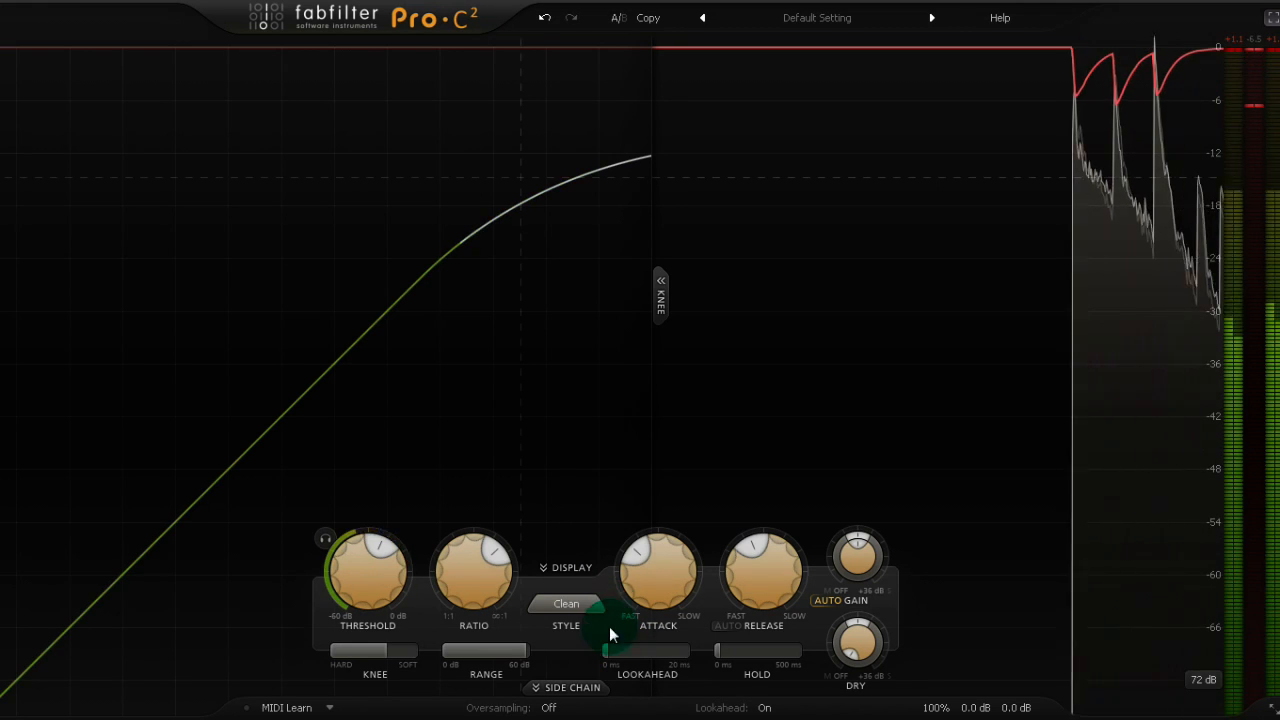
{"action": "mouse_move", "coordinate": [610, 658]}
{"action": "left_mouse_down"}
{"action": "mouse_move", "coordinate": [851, 660]}
{"action": "mouse_move", "coordinate": [604, 662]}
{"action": "left_mouse_up"}
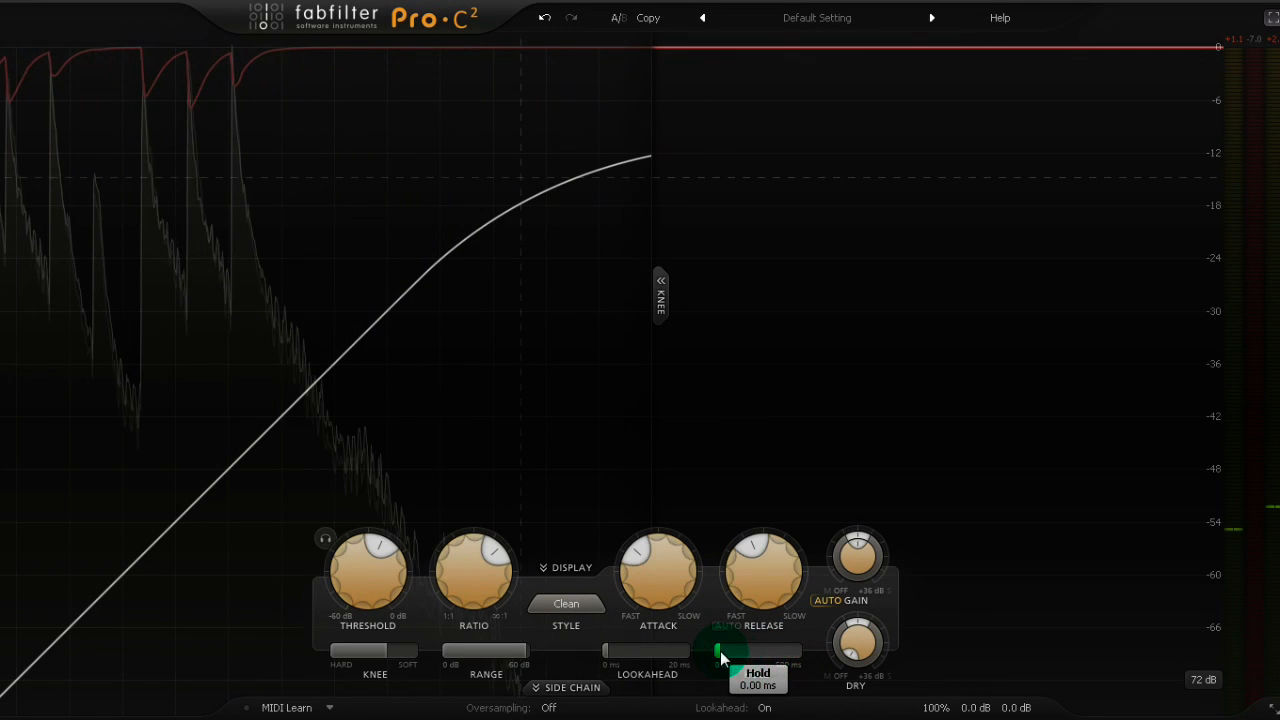
Step: Sweep the hold time while the drum pattern plays and return it to 0 ms
{"action": "left_click_drag", "start_coordinate": [766, 655], "coordinate": [717, 655]}
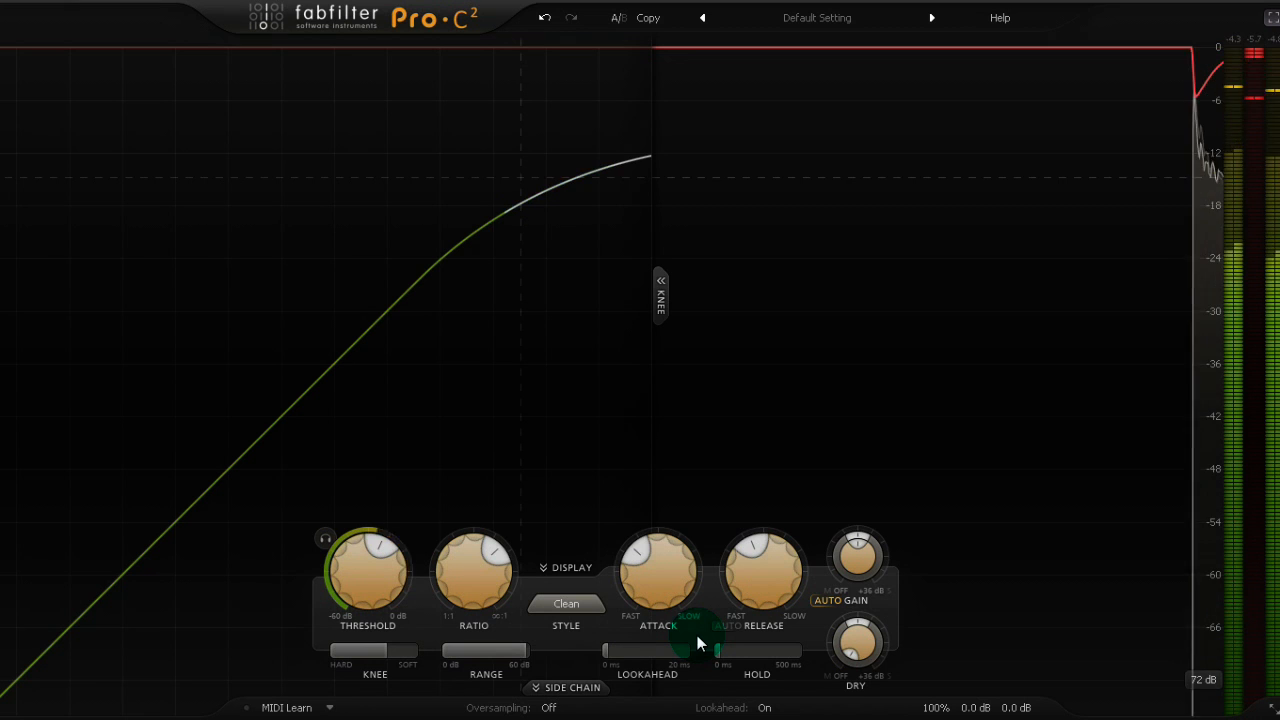
{"action": "left_click_drag", "start_coordinate": [726, 655], "coordinate": [745, 675]}
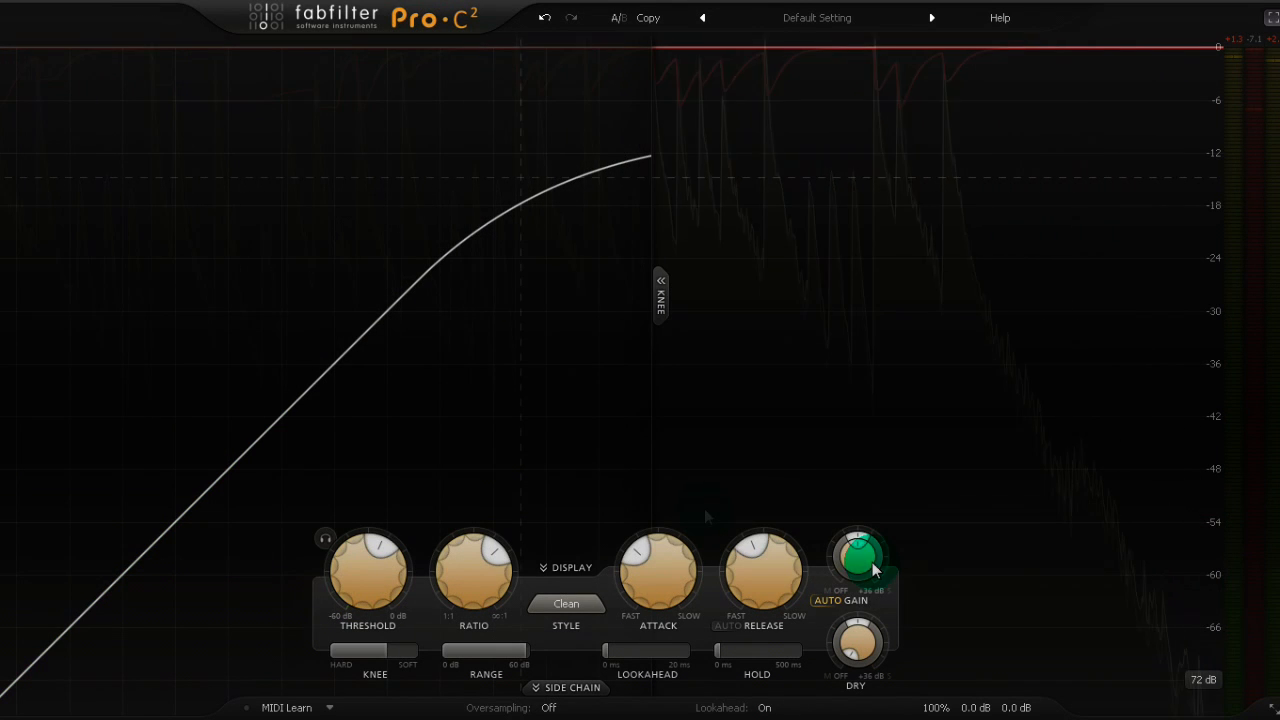
Step: With auto gain off, vary the wet gain and its mid/side pan while the drum pattern plays, leaving the pan near centre
{"action": "mouse_move", "coordinate": [860, 570]}
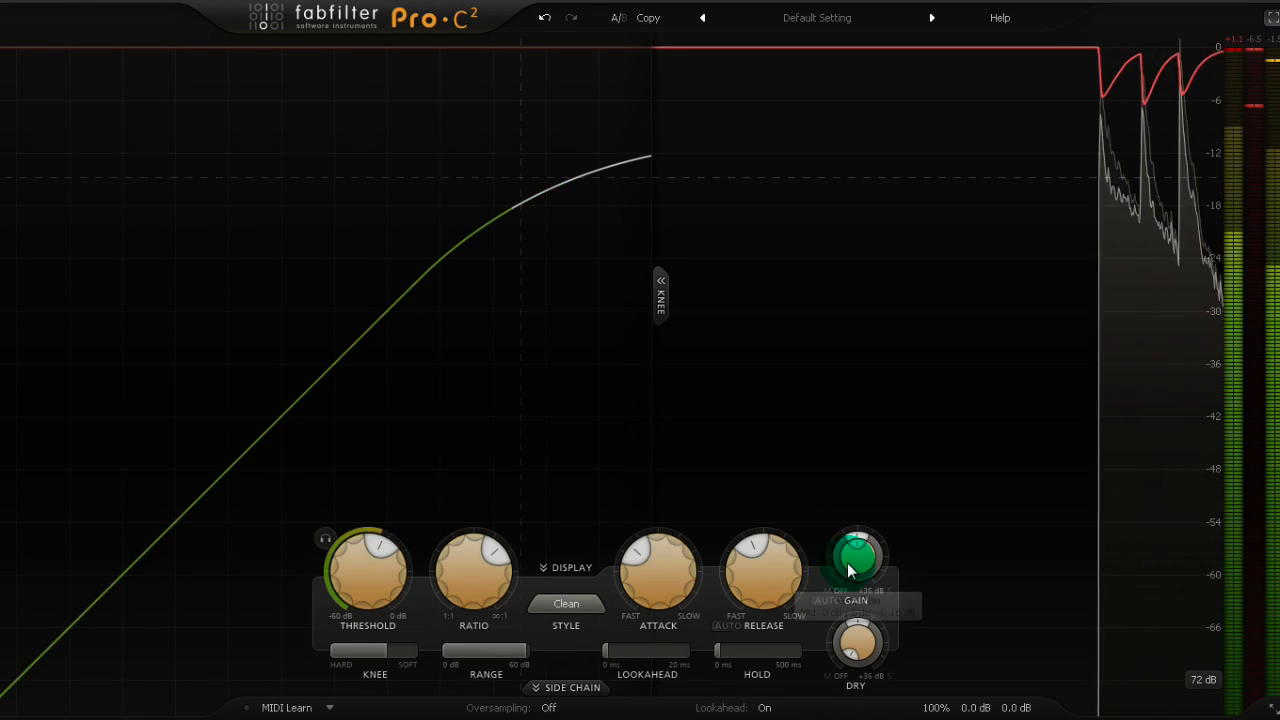
{"action": "left_click_drag", "start_coordinate": [865, 541], "coordinate": [882, 475]}
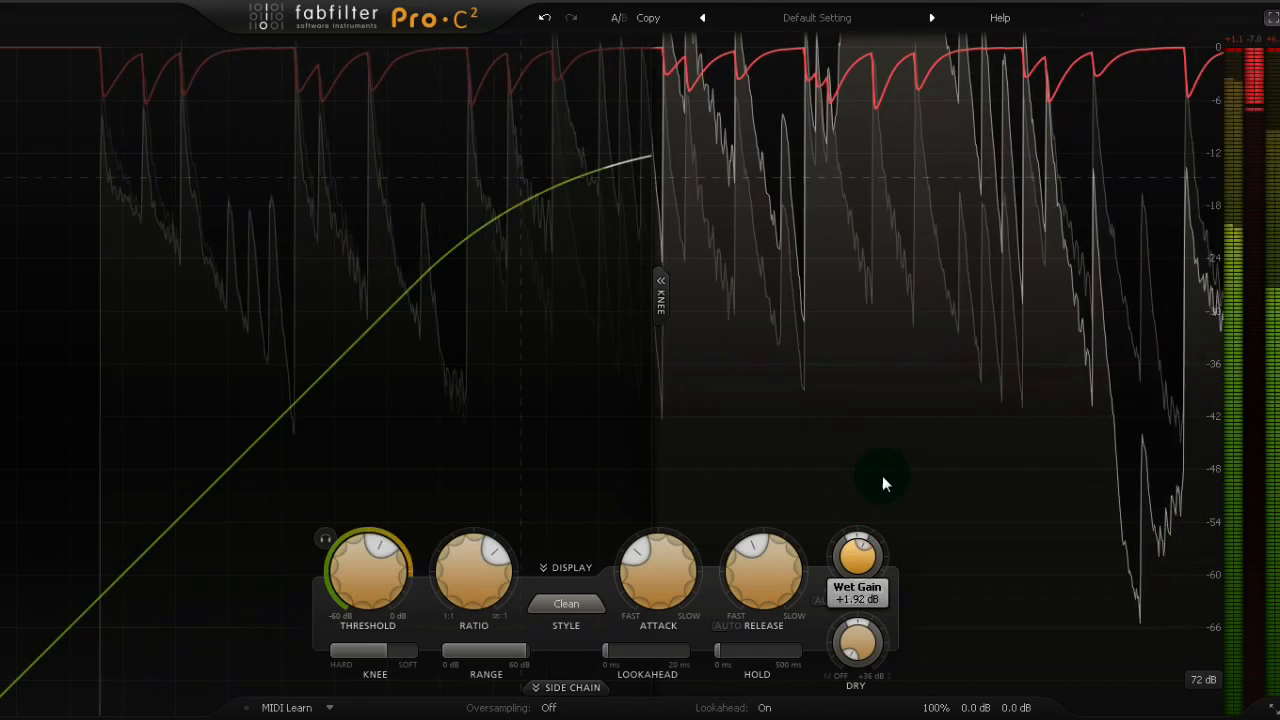
{"action": "left_click_drag", "start_coordinate": [856, 548], "coordinate": [857, 508]}
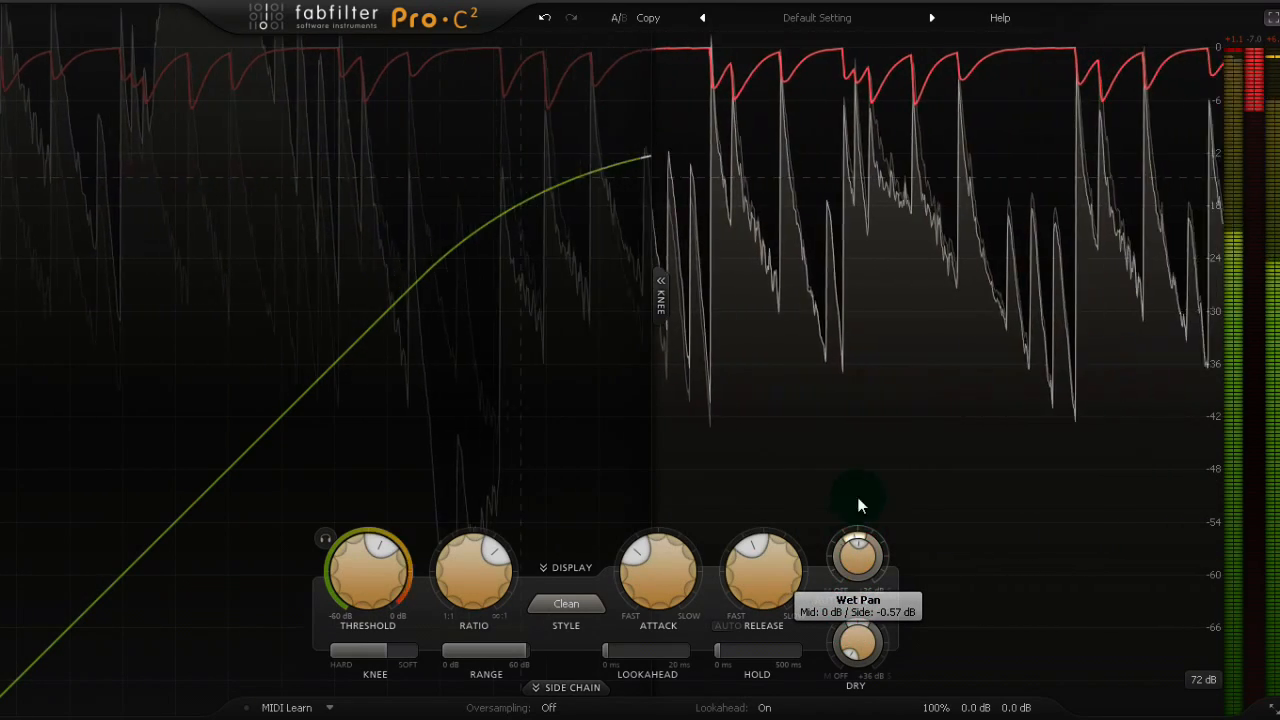
{"action": "left_click_drag", "start_coordinate": [975, 599], "coordinate": [864, 484]}
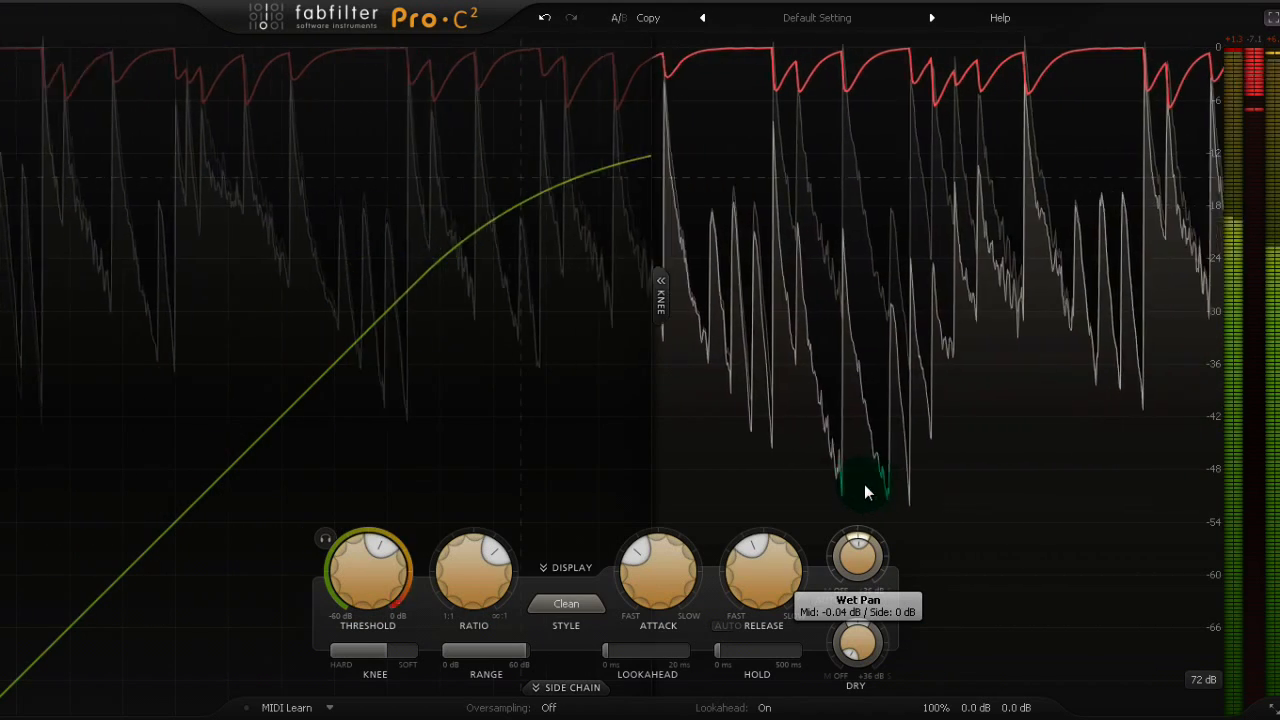
Step: Turn auto gain on and raise the dry gain to around 0 dB while the drum pattern plays, returning it to -INF dB
{"action": "left_click", "coordinate": [822, 606]}
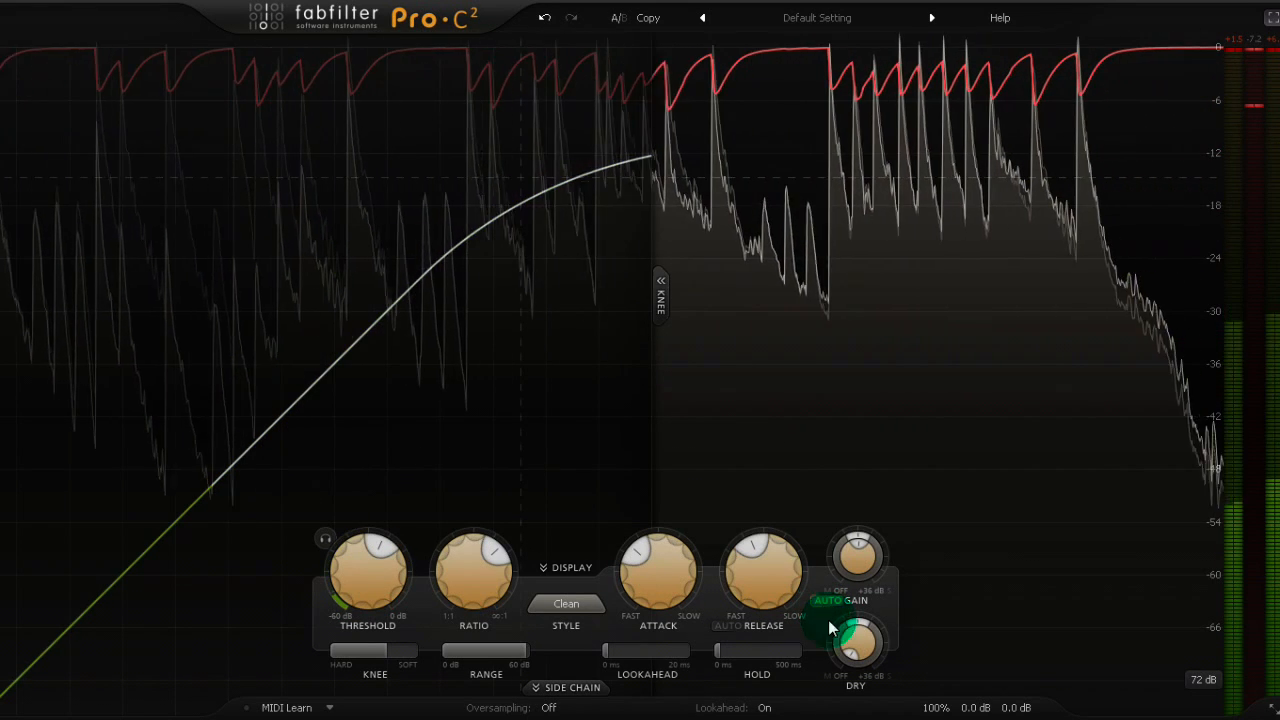
{"action": "mouse_move", "coordinate": [862, 655]}
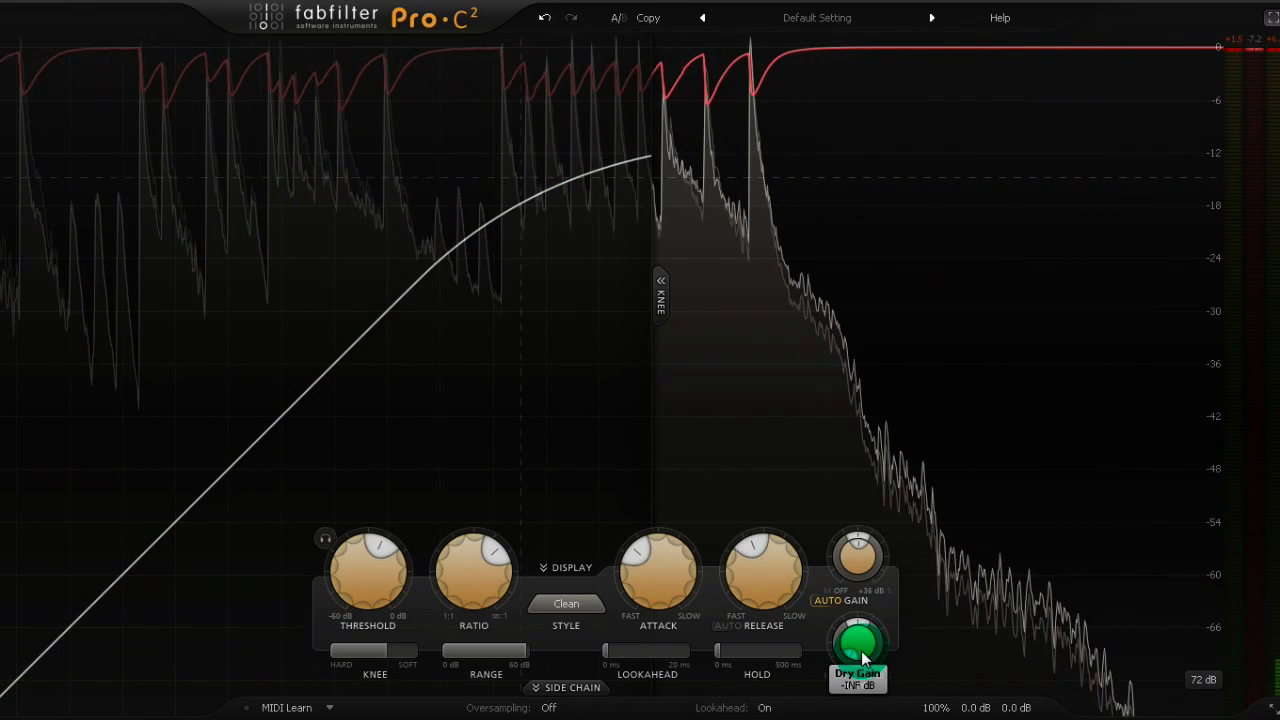
{"action": "left_click_drag", "start_coordinate": [863, 658], "coordinate": [867, 587]}
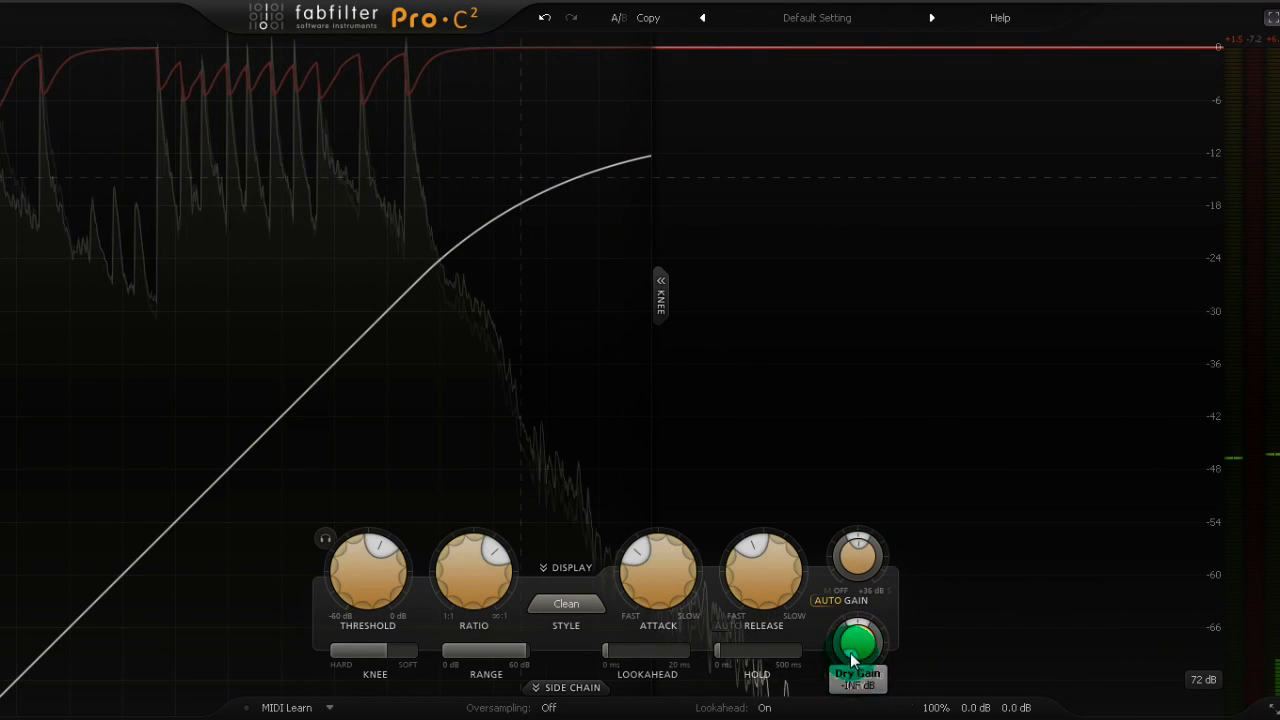
{"action": "mouse_move", "coordinate": [856, 626]}
{"action": "mouse_move", "coordinate": [859, 636]}
{"action": "left_mouse_down"}
{"action": "mouse_move", "coordinate": [874, 676]}
{"action": "mouse_move", "coordinate": [858, 634]}
{"action": "left_mouse_up"}
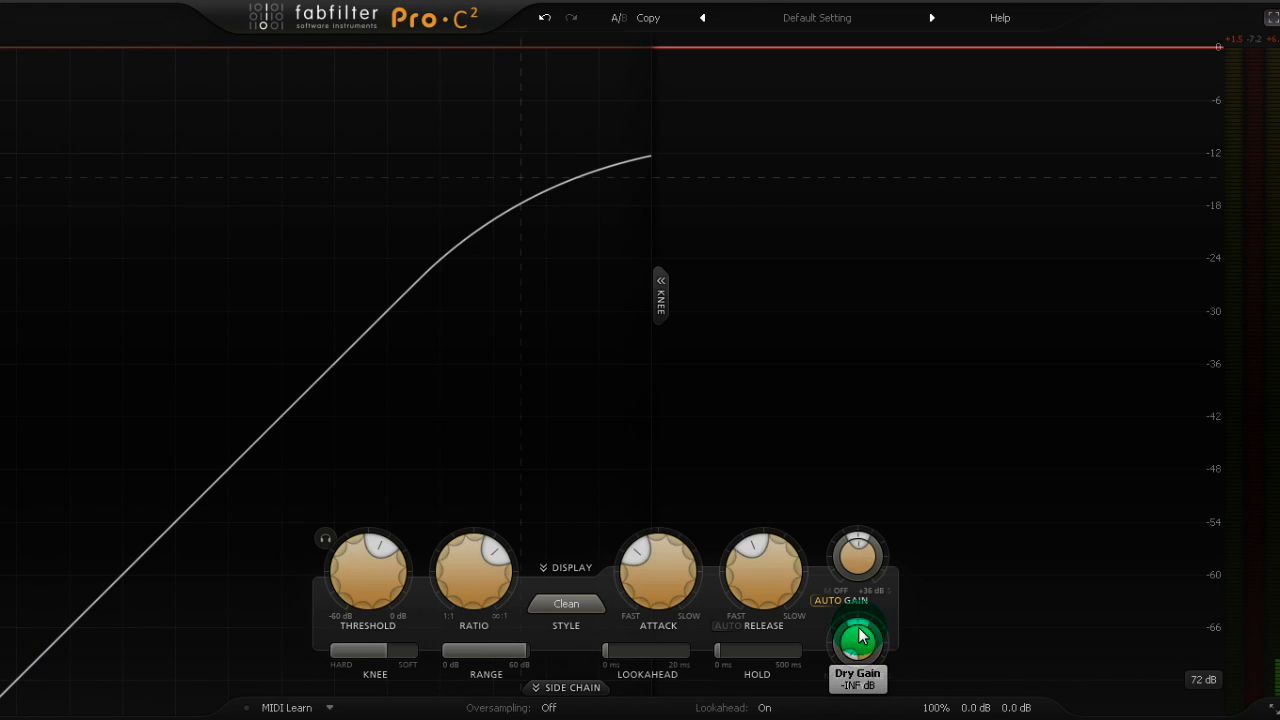
{"action": "key", "text": "space"}
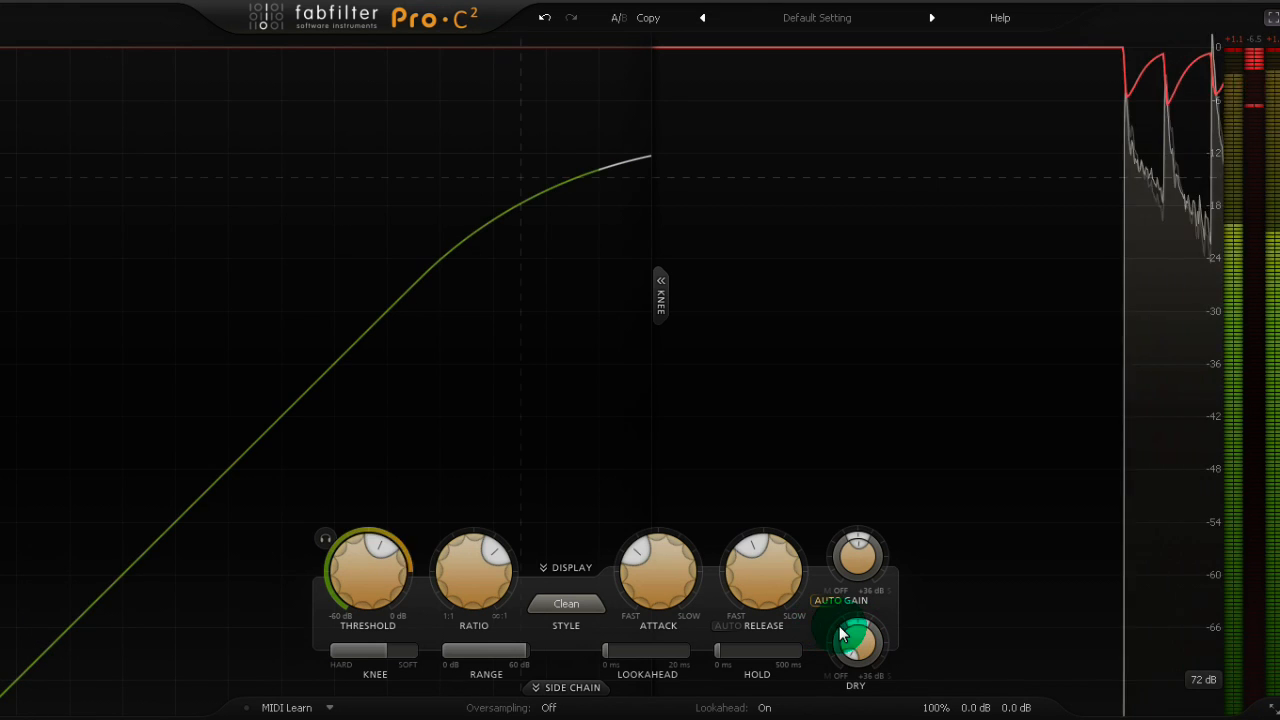
{"action": "left_click_drag", "start_coordinate": [852, 645], "coordinate": [884, 515]}
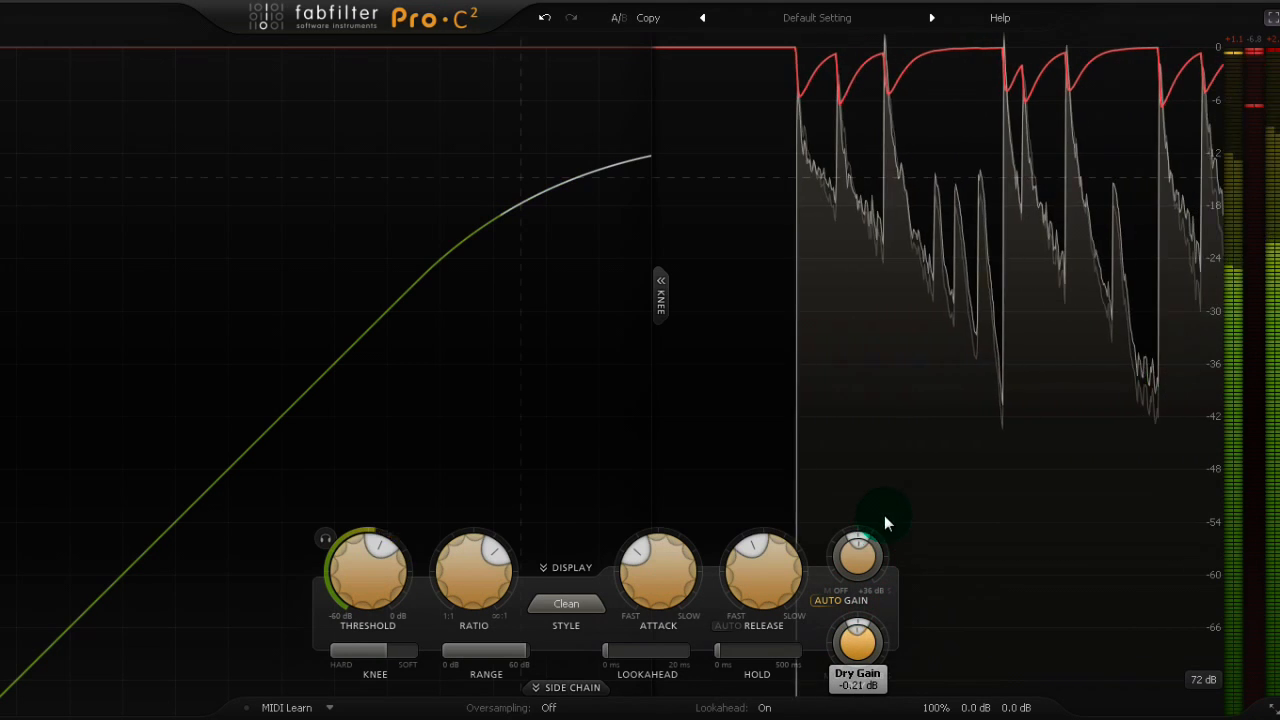
{"action": "mouse_move", "coordinate": [857, 642]}
{"action": "left_mouse_down"}
{"action": "mouse_move", "coordinate": [857, 551]}
{"action": "mouse_move", "coordinate": [851, 677]}
{"action": "mouse_move", "coordinate": [854, 623]}
{"action": "mouse_move", "coordinate": [856, 655]}
{"action": "left_mouse_up"}
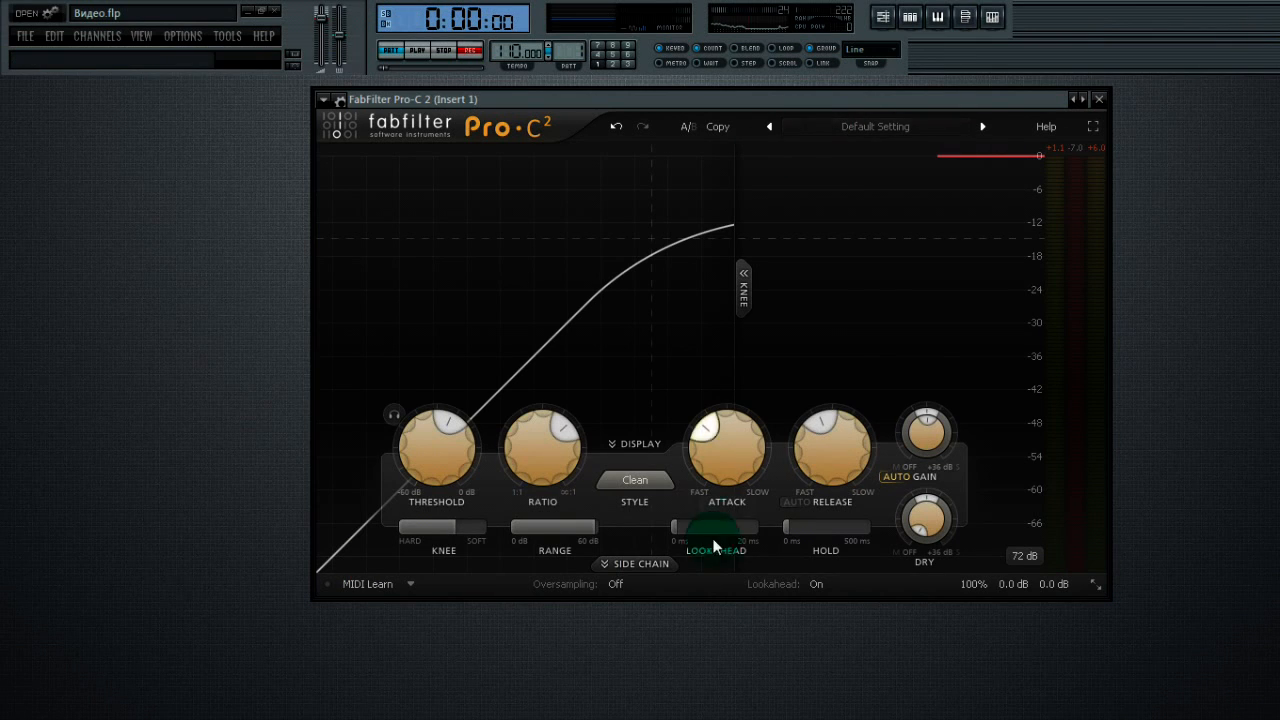
Step: Resize the plug-in window to Small and expand the side chain section, repositioning the window so all of it fits
{"action": "left_click", "coordinate": [655, 566]}
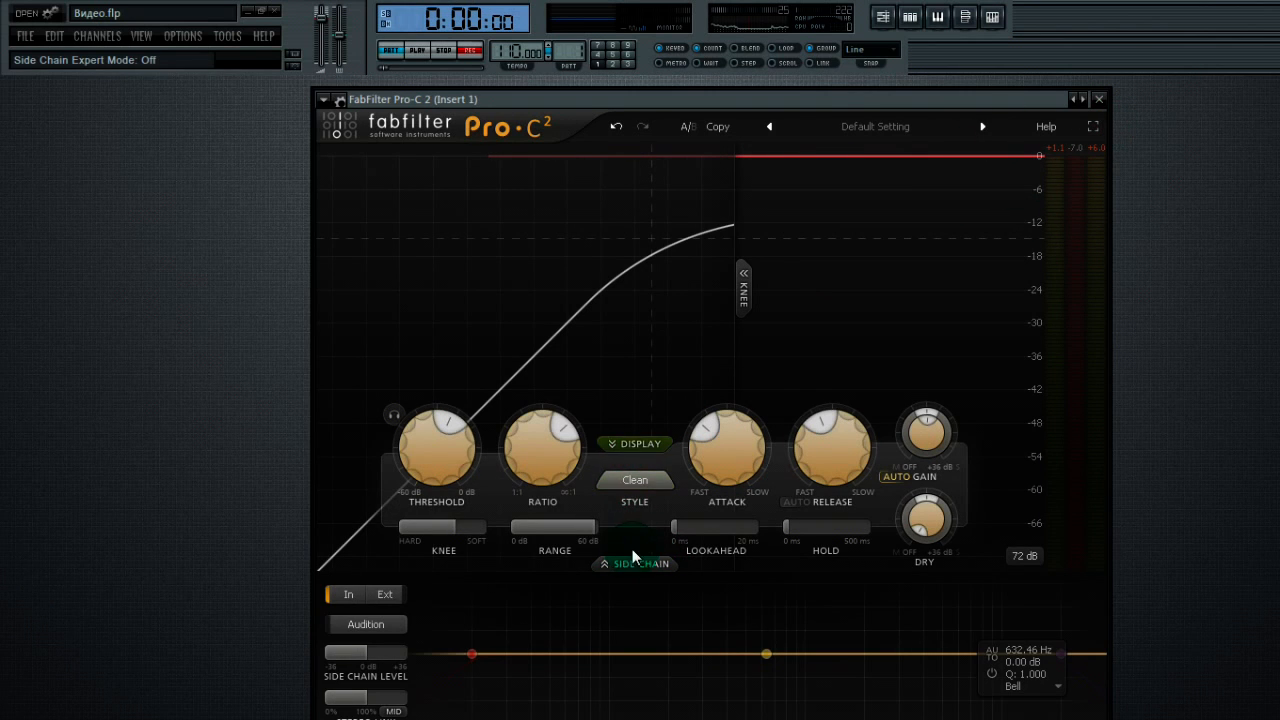
{"action": "left_click", "coordinate": [634, 563]}
{"action": "left_click", "coordinate": [1094, 586]}
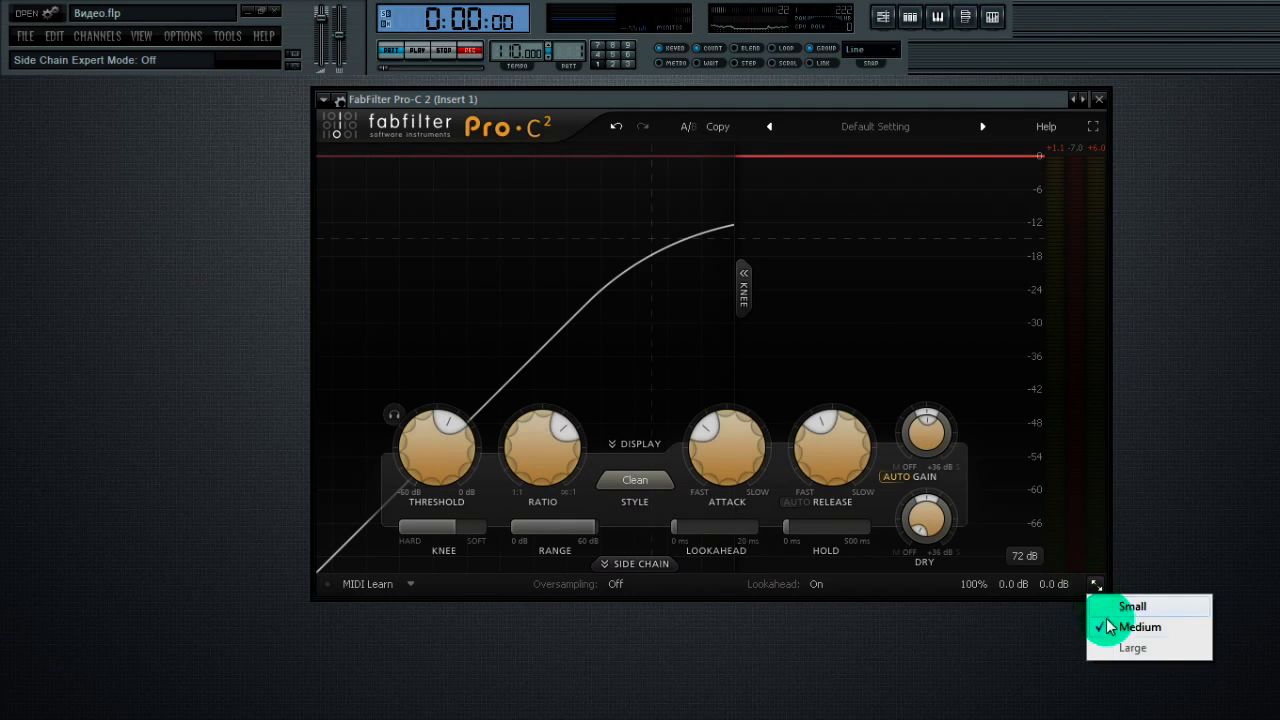
{"action": "left_click", "coordinate": [1130, 607]}
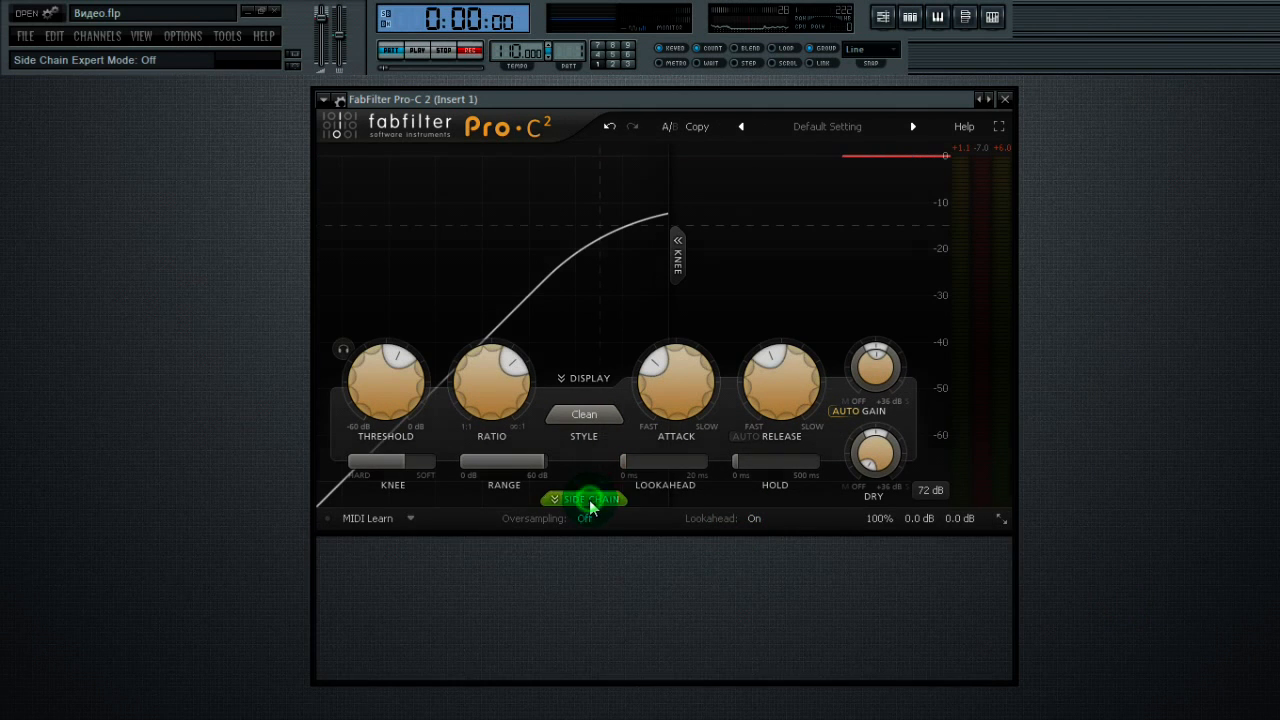
{"action": "left_click", "coordinate": [591, 500]}
{"action": "left_click_drag", "start_coordinate": [696, 103], "coordinate": [684, 101]}
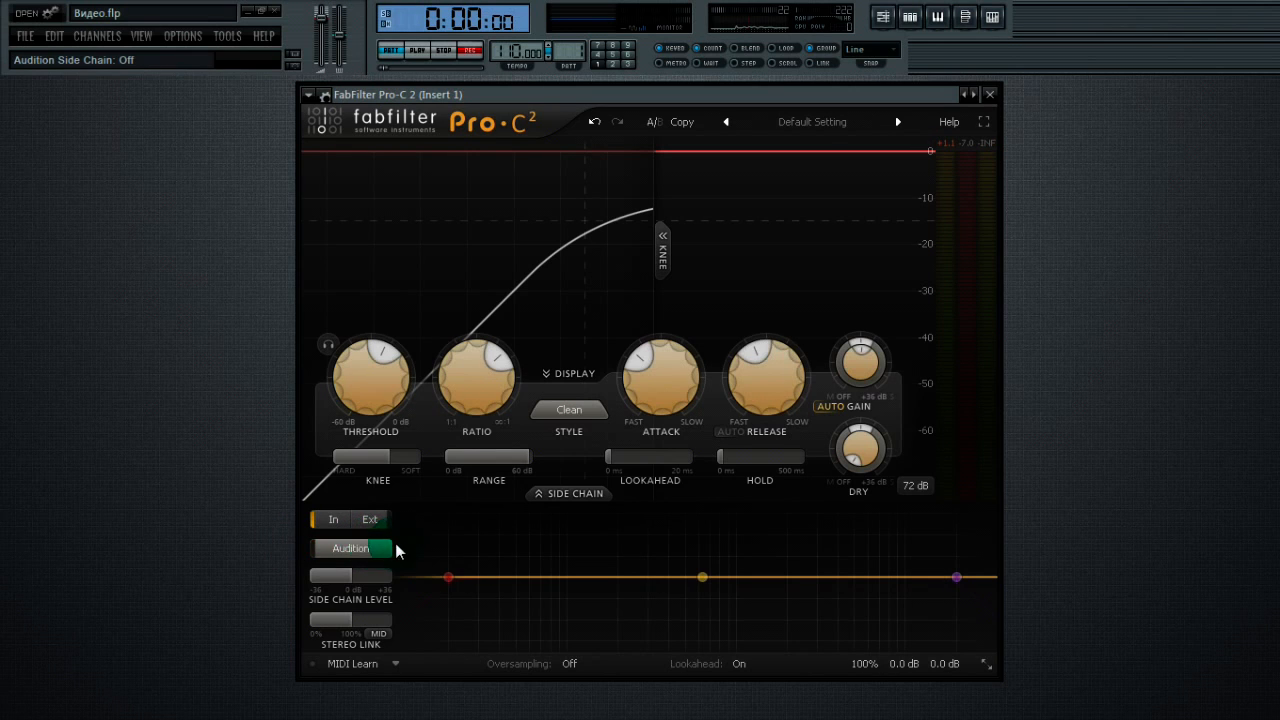
Step: Play the drum pattern and audition the internal side chain signal, turning audition off and stopping playback when done
{"action": "left_click", "coordinate": [415, 50]}
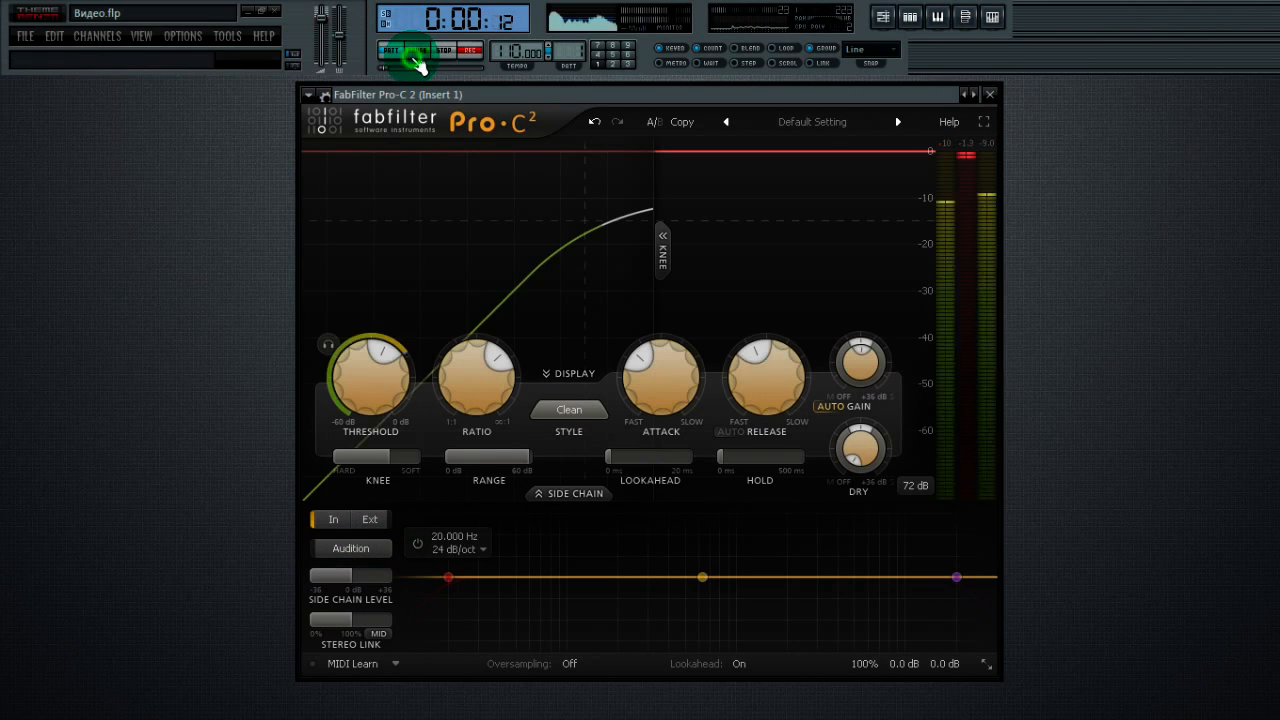
{"action": "left_click", "coordinate": [368, 549]}
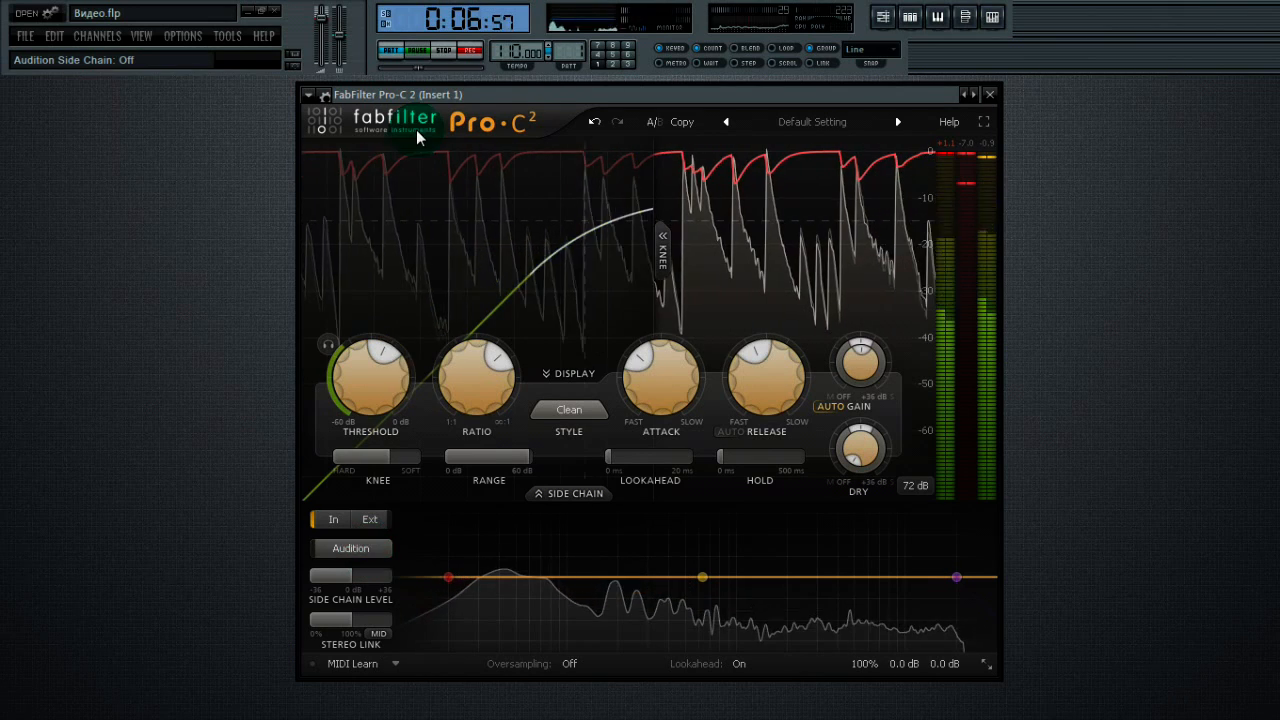
{"action": "left_click", "coordinate": [362, 551]}
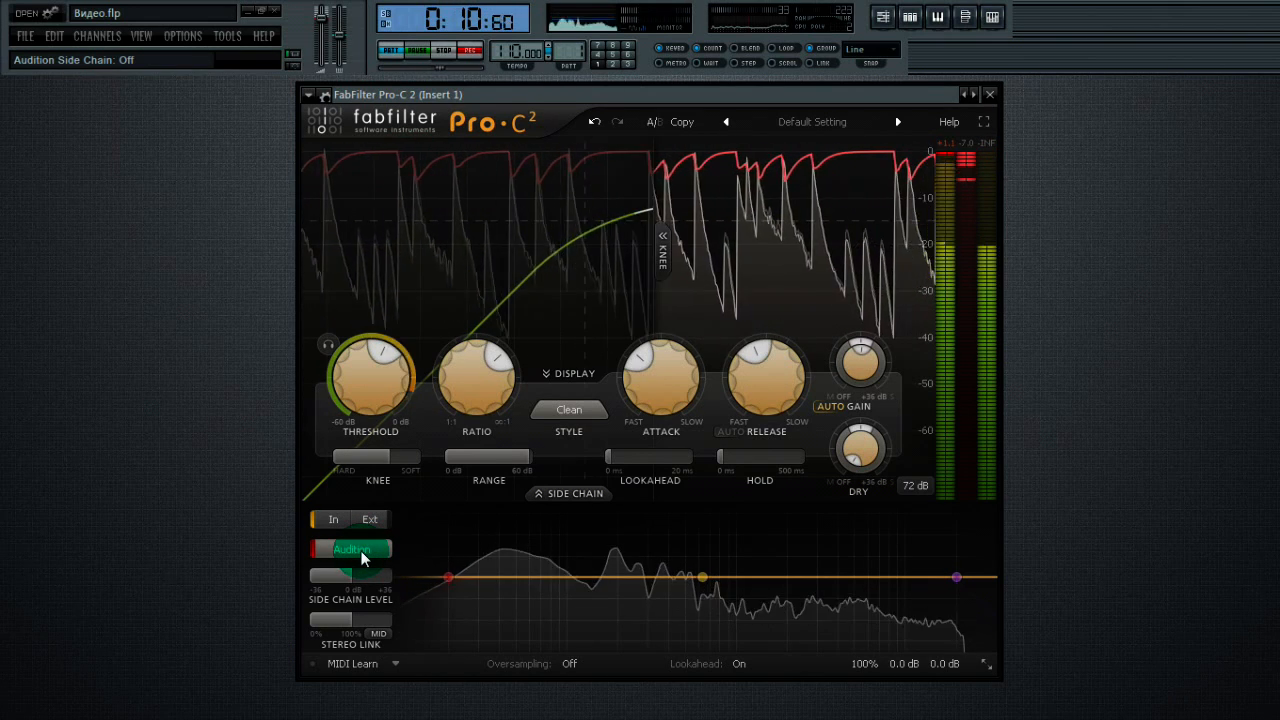
{"action": "left_click", "coordinate": [352, 549]}
{"action": "left_click", "coordinate": [447, 55]}
{"action": "left_click", "coordinate": [247, 519]}
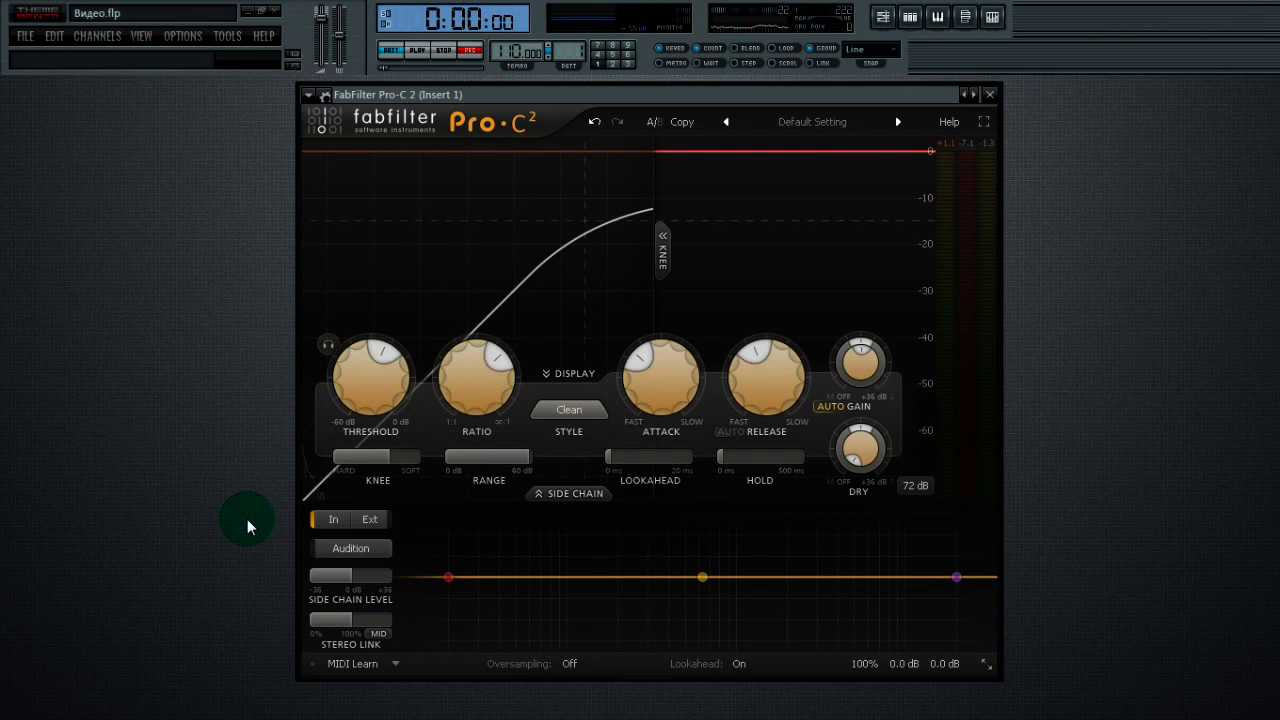
Step: Raise the stereo link above 100% and sweep it in Side mode during playback, briefly auditioning the side chain
{"action": "left_click", "coordinate": [358, 622]}
{"action": "mouse_move", "coordinate": [362, 620]}
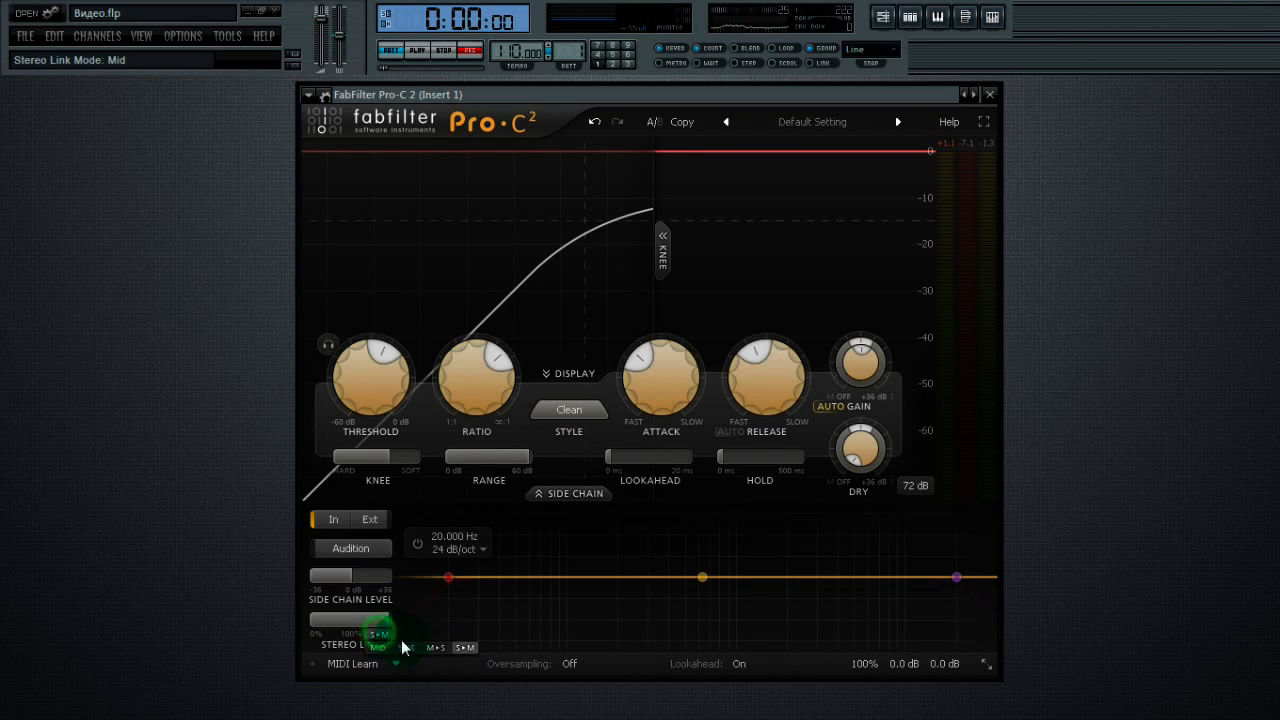
{"action": "left_click", "coordinate": [418, 55]}
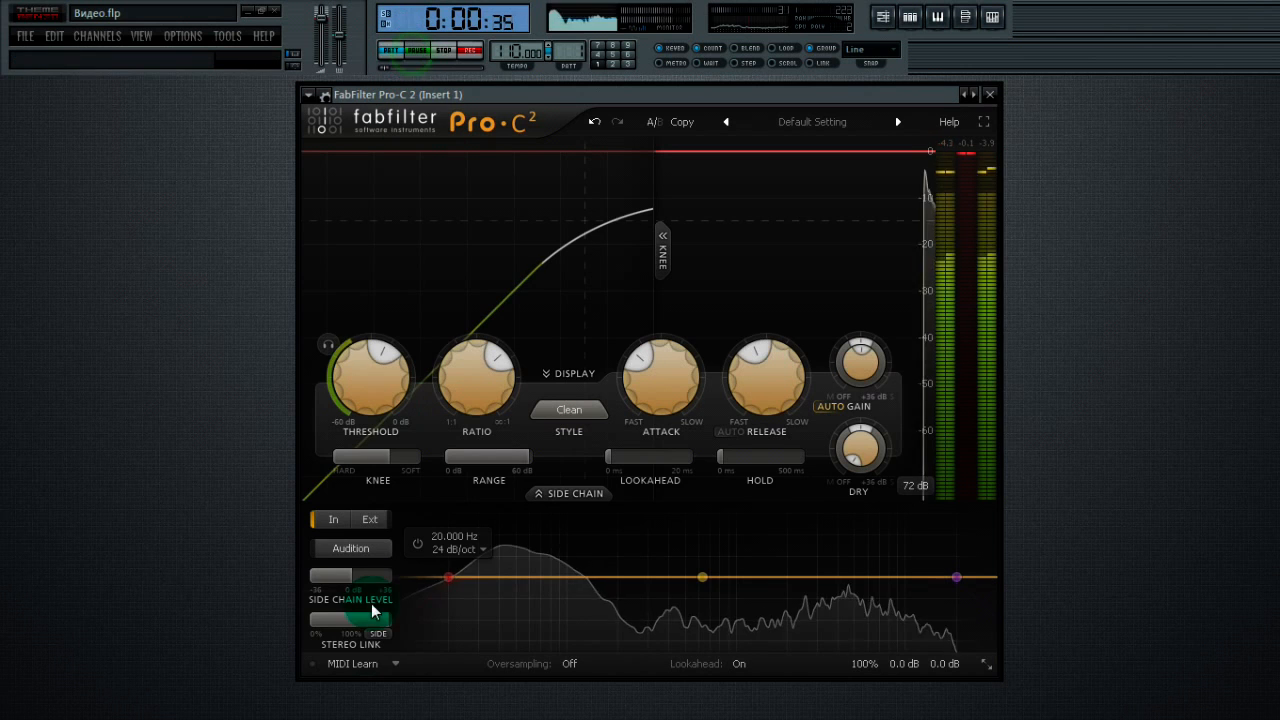
{"action": "left_click_drag", "start_coordinate": [385, 627], "coordinate": [258, 632]}
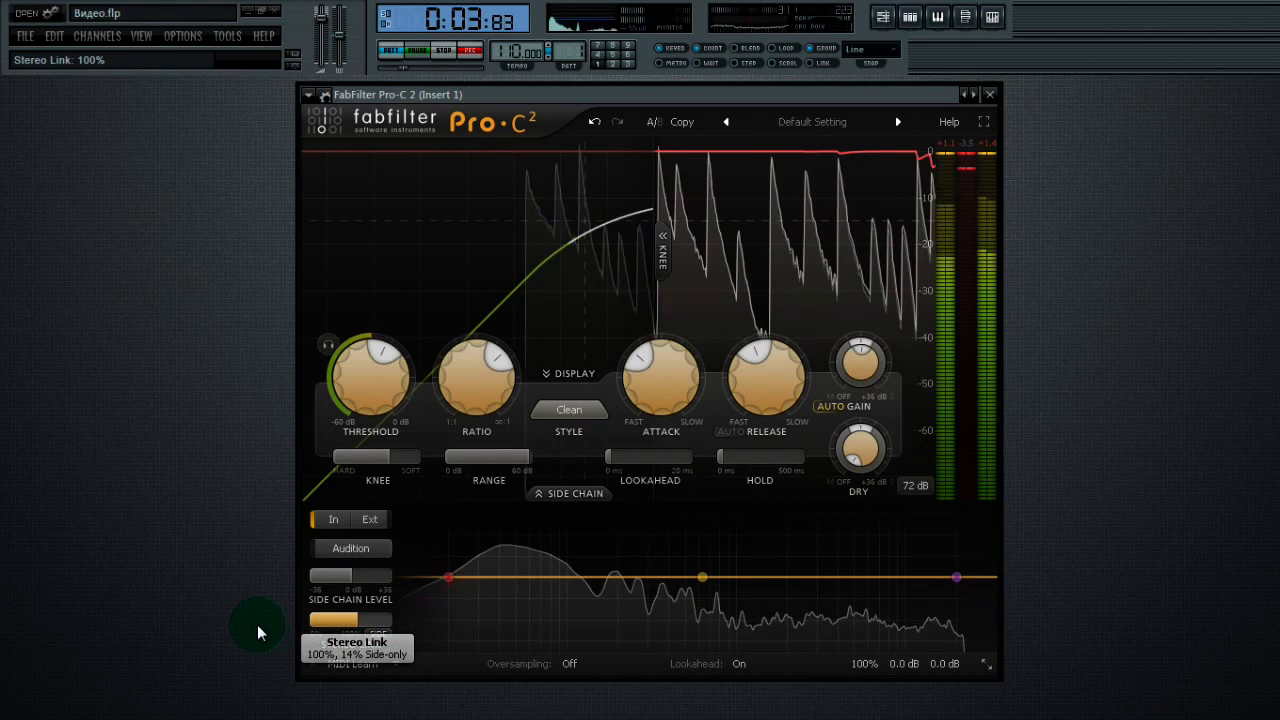
{"action": "left_click", "coordinate": [351, 560]}
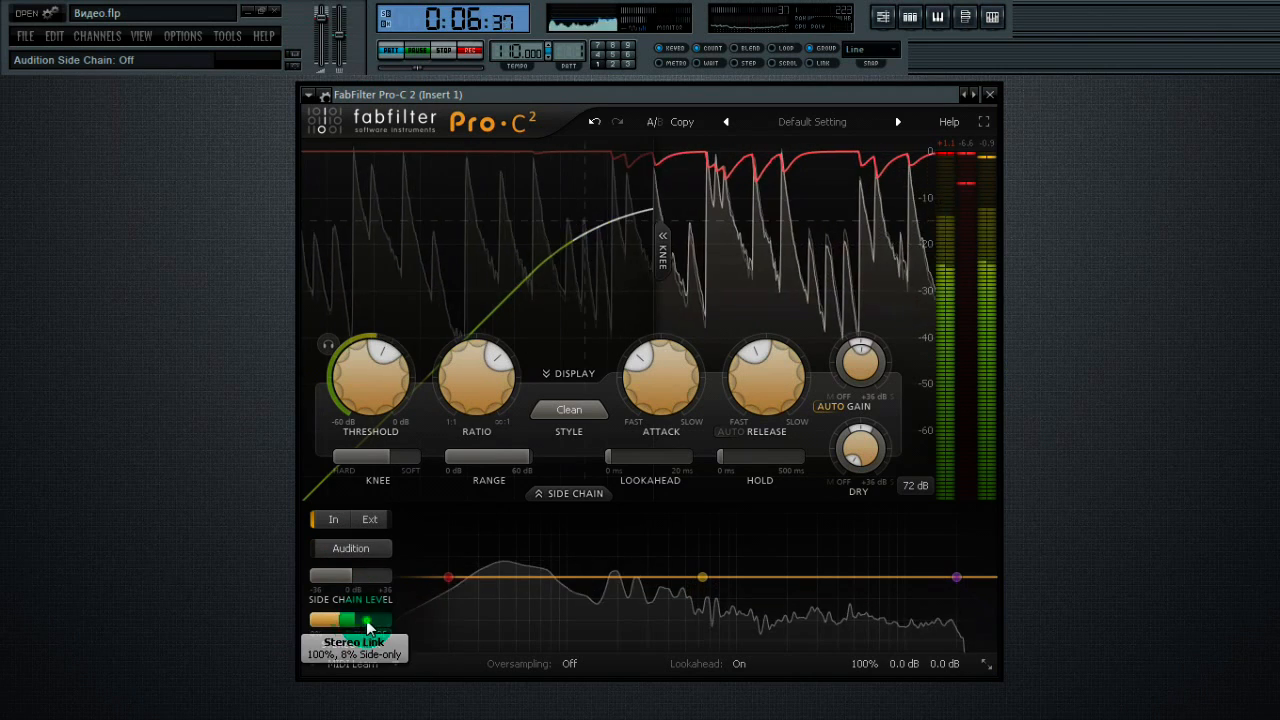
{"action": "left_click", "coordinate": [350, 549]}
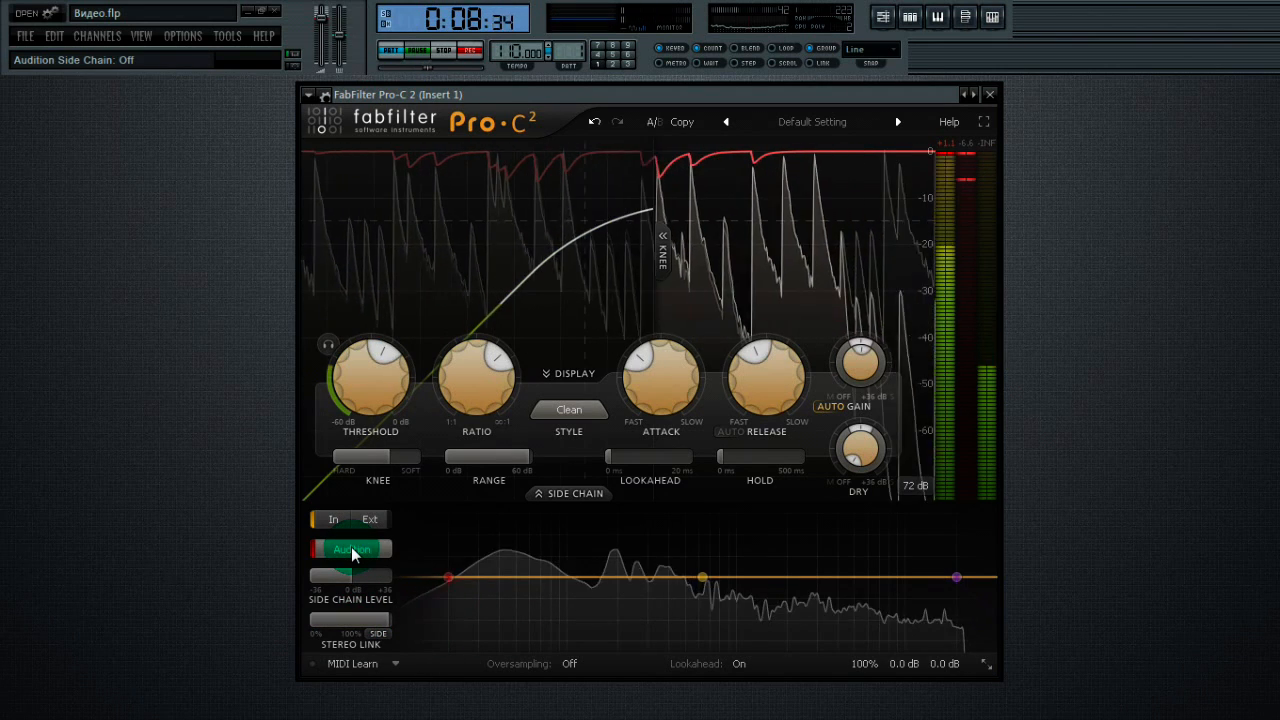
{"action": "left_click", "coordinate": [352, 556]}
Step: Switch the stereo link mode to Mid and lower the link to about 100% while auditioning the side chain, ending with playback stopped
{"action": "left_click", "coordinate": [380, 634]}
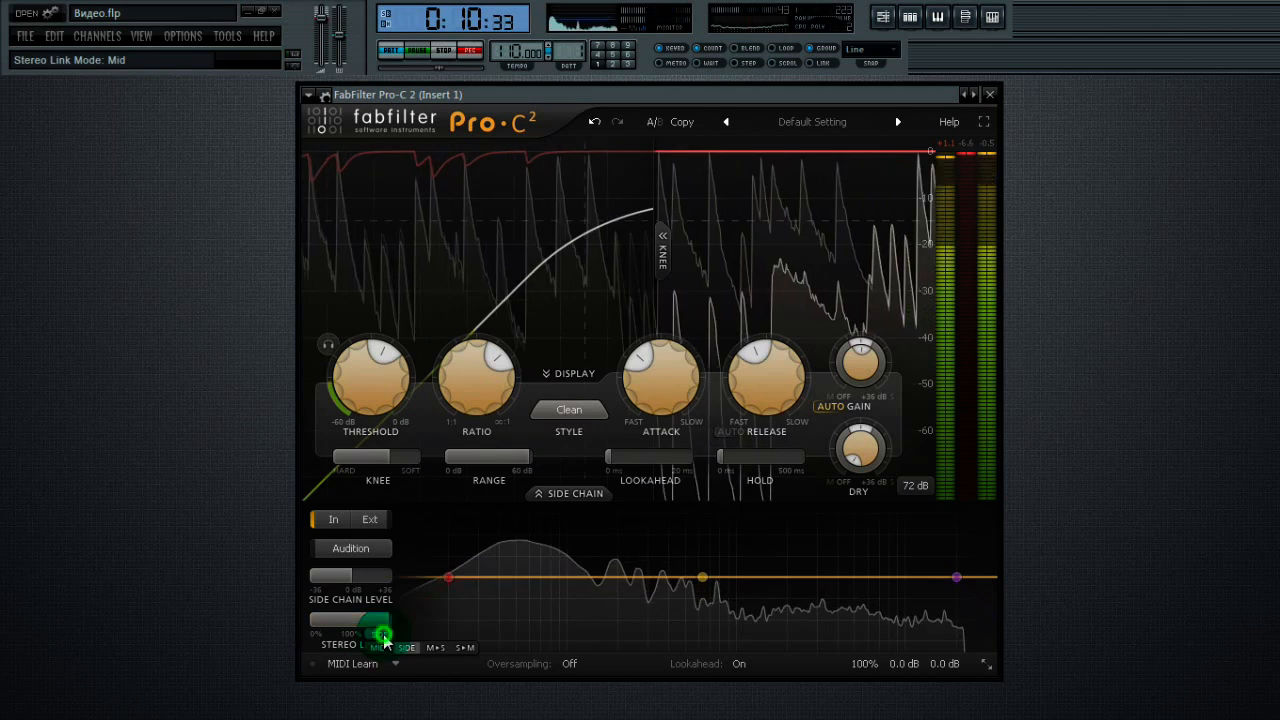
{"action": "left_click", "coordinate": [386, 650]}
{"action": "left_click", "coordinate": [363, 549]}
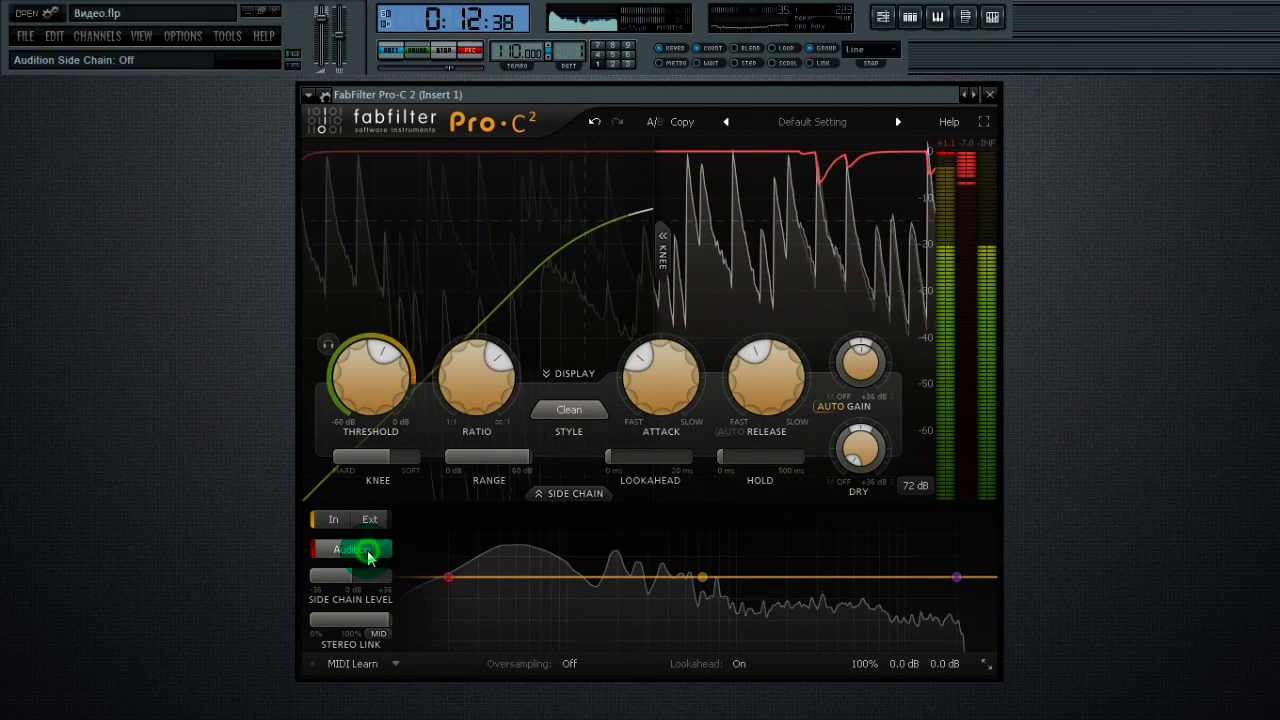
{"action": "left_click_drag", "start_coordinate": [369, 621], "coordinate": [284, 618]}
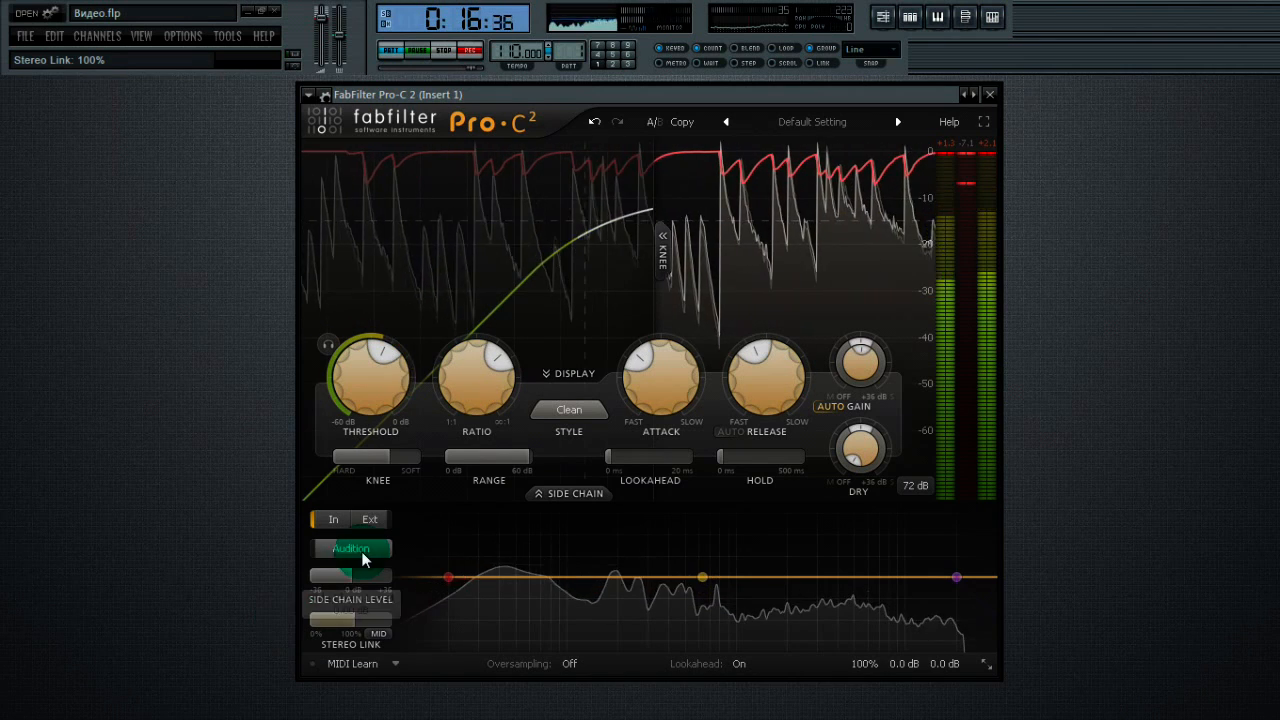
{"action": "left_click", "coordinate": [363, 553]}
{"action": "left_click", "coordinate": [446, 49]}
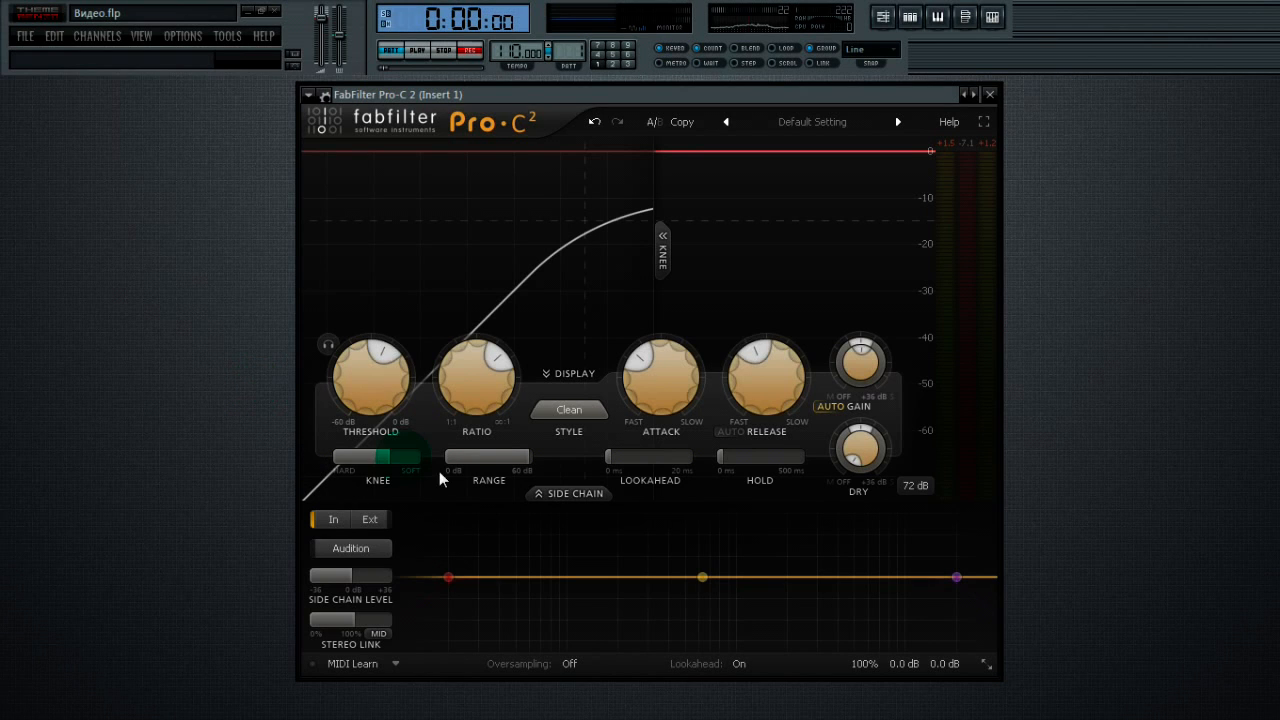
Step: Enable the side chain EQ's low cut at about 97 Hz and pull its high cut down from 20000 Hz, both at 24 dB/oct
{"action": "mouse_move", "coordinate": [698, 588]}
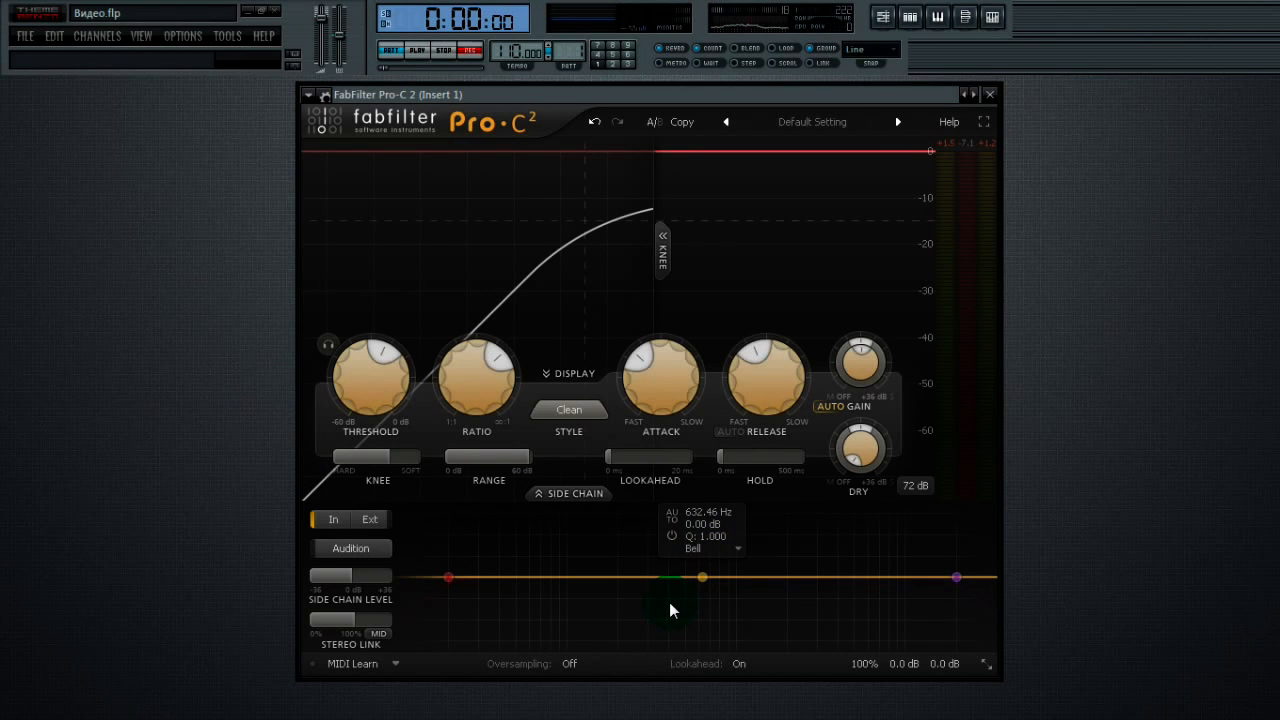
{"action": "mouse_move", "coordinate": [445, 582]}
{"action": "left_click", "coordinate": [418, 546]}
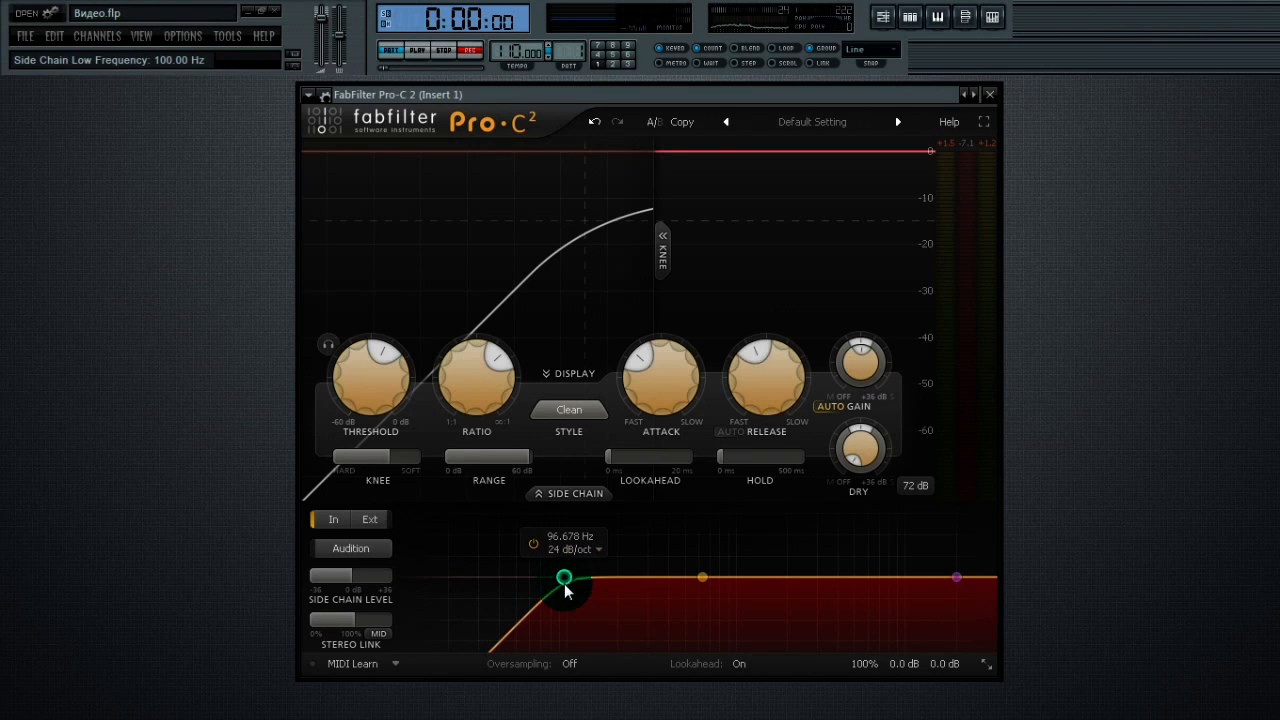
{"action": "mouse_move", "coordinate": [905, 597]}
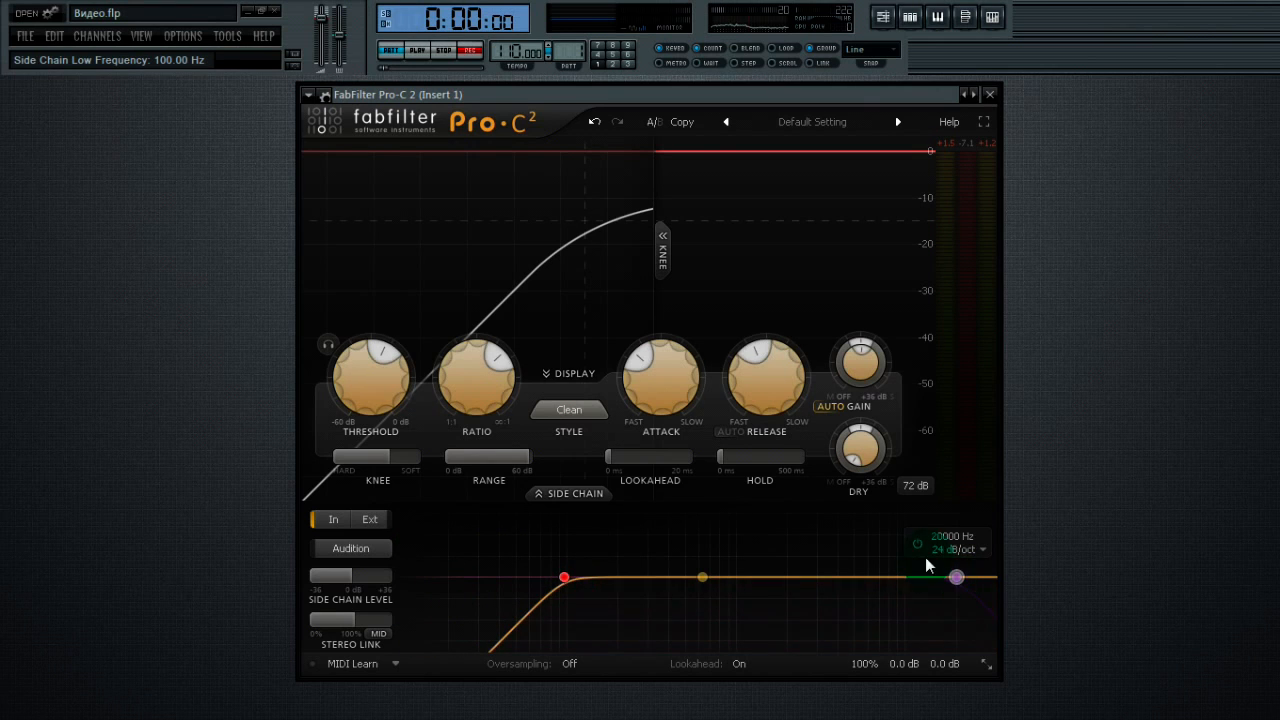
{"action": "left_click_drag", "start_coordinate": [909, 586], "coordinate": [852, 587]}
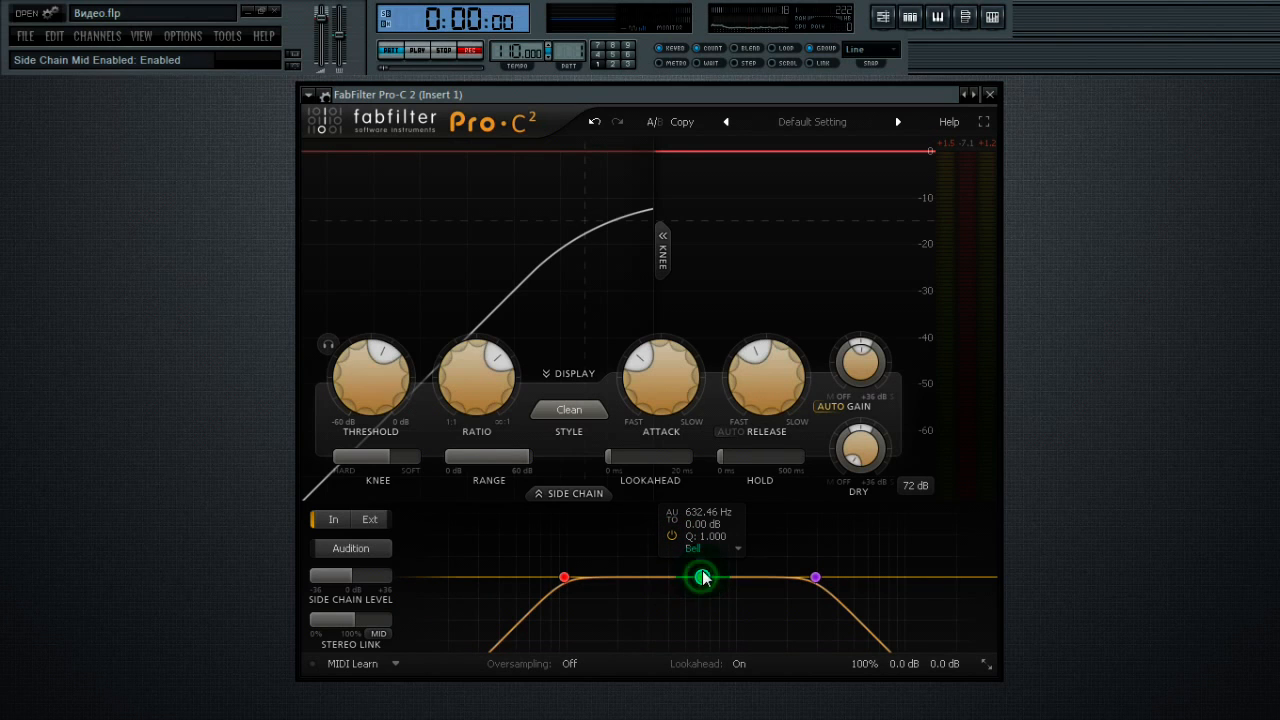
Step: Enable the side chain EQ's mid band and boost it 11.91 dB at 1521 Hz, trying other filter shapes before returning to Bell
{"action": "left_click_drag", "start_coordinate": [704, 578], "coordinate": [701, 542]}
{"action": "left_click", "coordinate": [733, 601]}
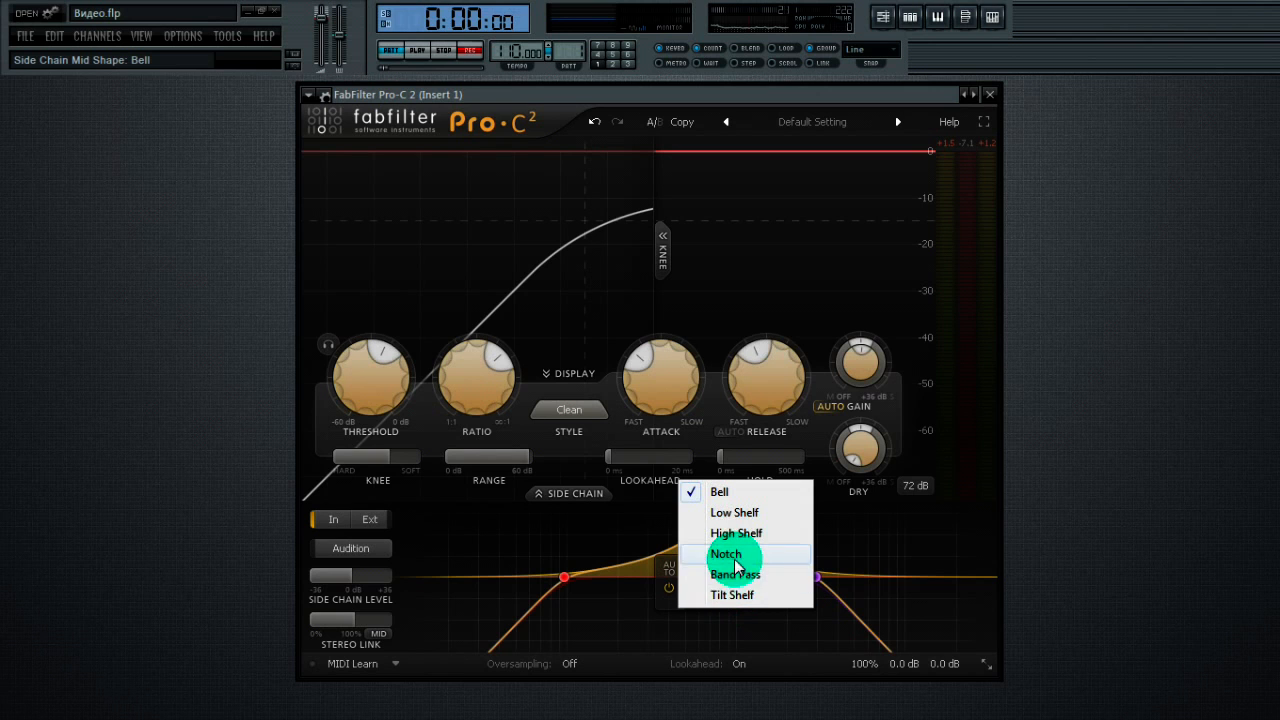
{"action": "left_click", "coordinate": [734, 575]}
{"action": "left_click", "coordinate": [731, 556]}
{"action": "left_click", "coordinate": [739, 574]}
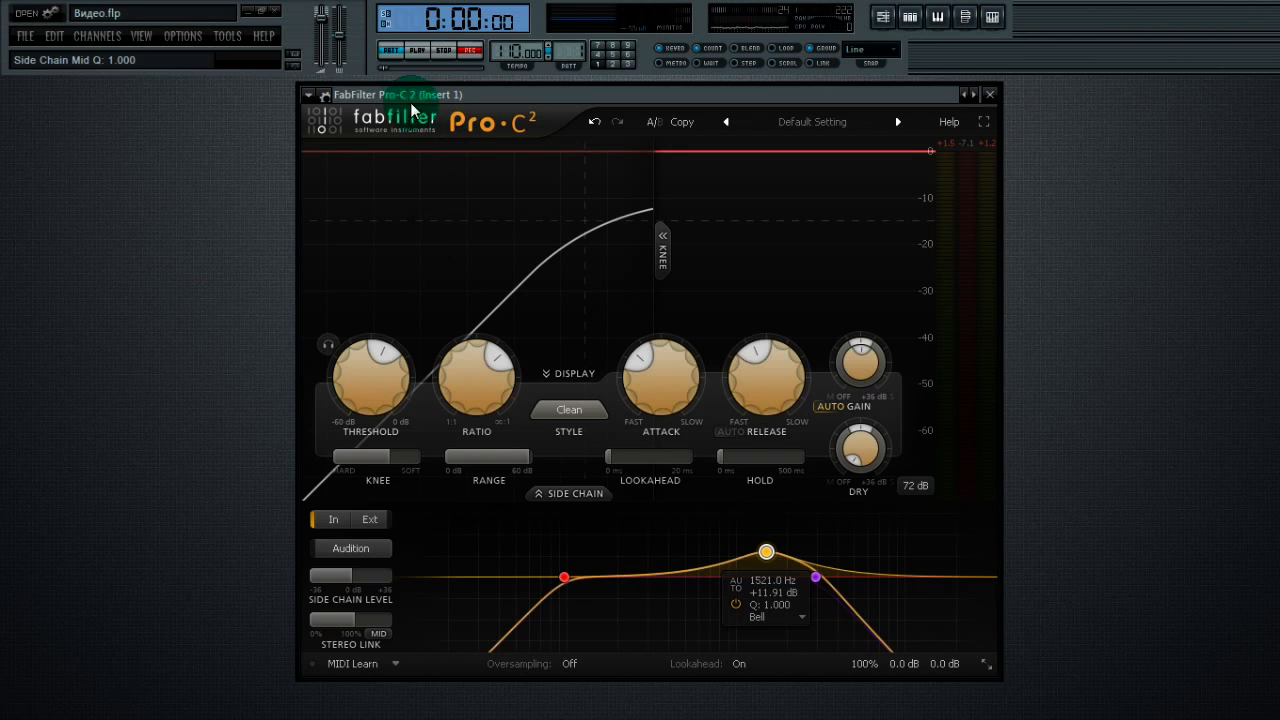
Step: Sweep the side chain mid band during playback to -30 dB at about 315 Hz, auditioning the filtered side chain before stopping
{"action": "left_click", "coordinate": [421, 52]}
{"action": "left_click_drag", "start_coordinate": [766, 551], "coordinate": [772, 500]}
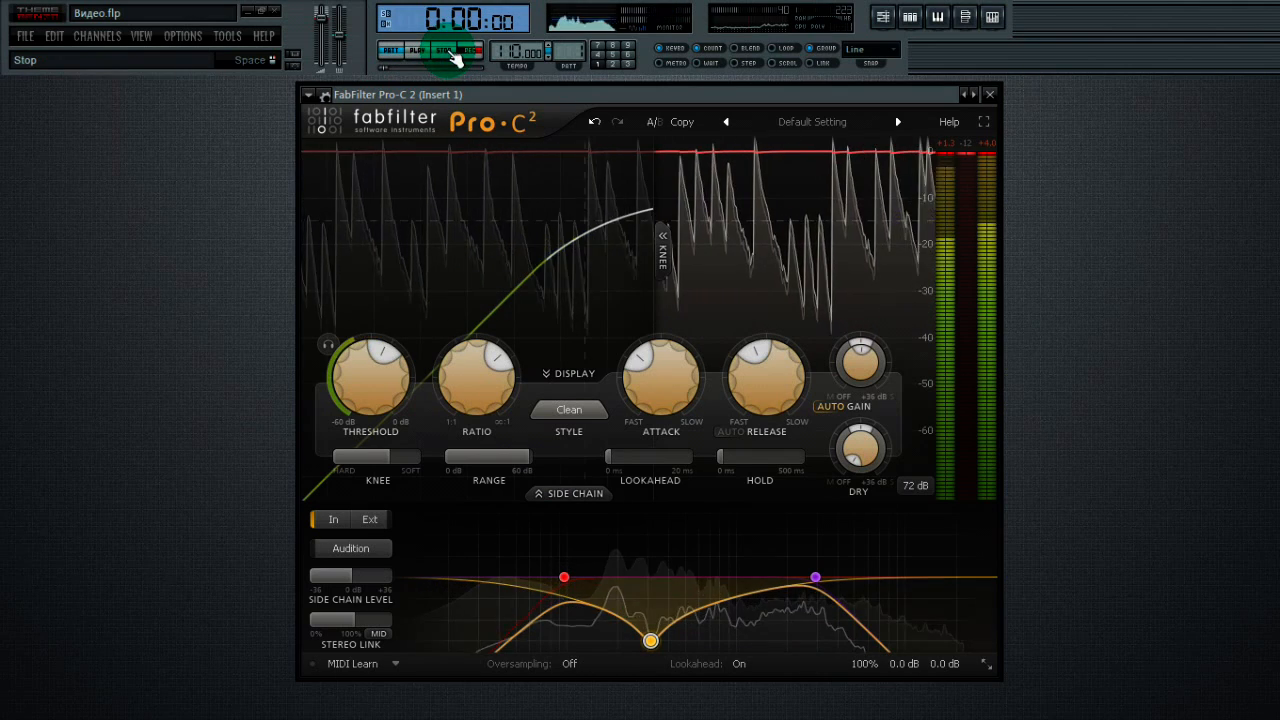
{"action": "left_click", "coordinate": [420, 50]}
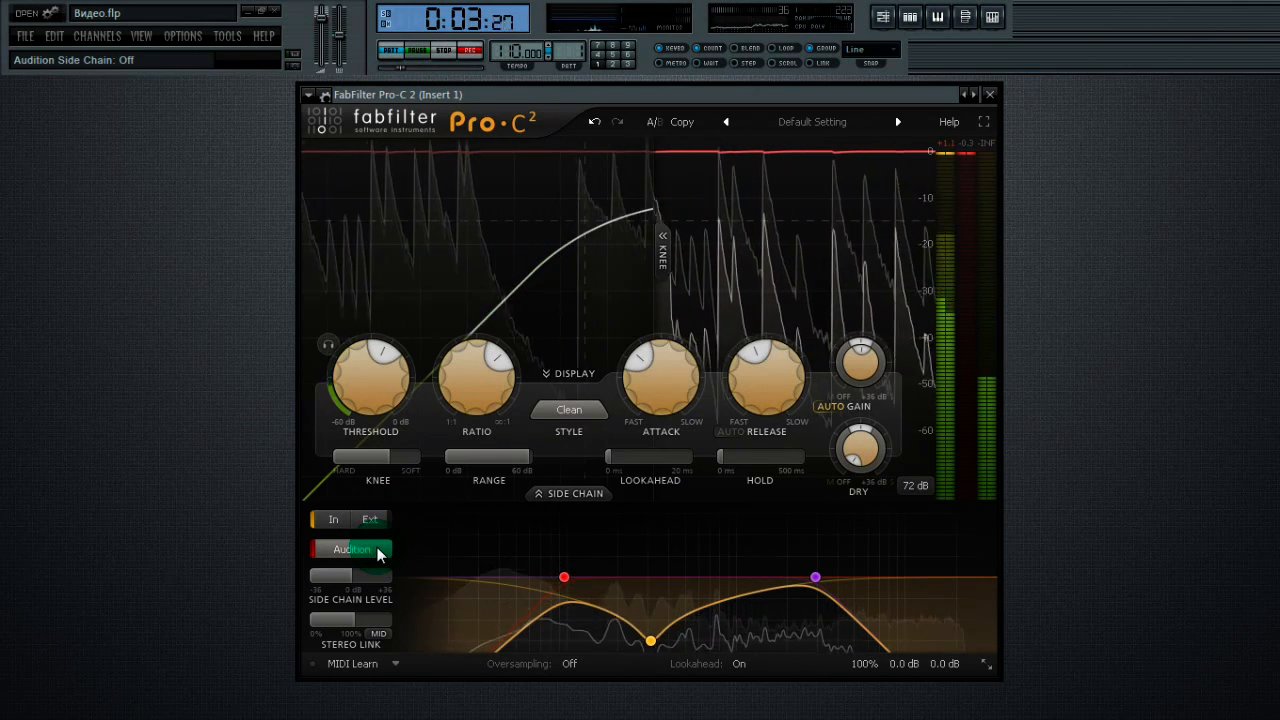
{"action": "left_click", "coordinate": [443, 50]}
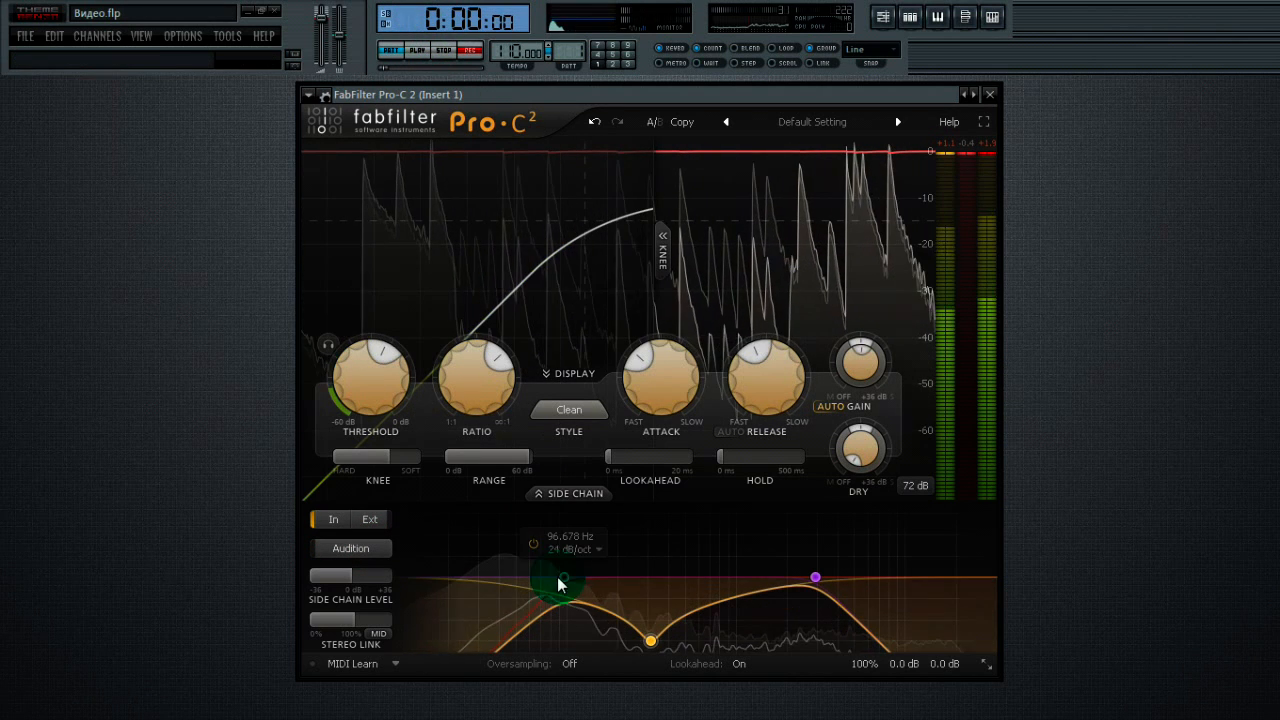
Step: Disable the low cut and the mid bell band in the side chain EQ
{"action": "left_click", "coordinate": [535, 542]}
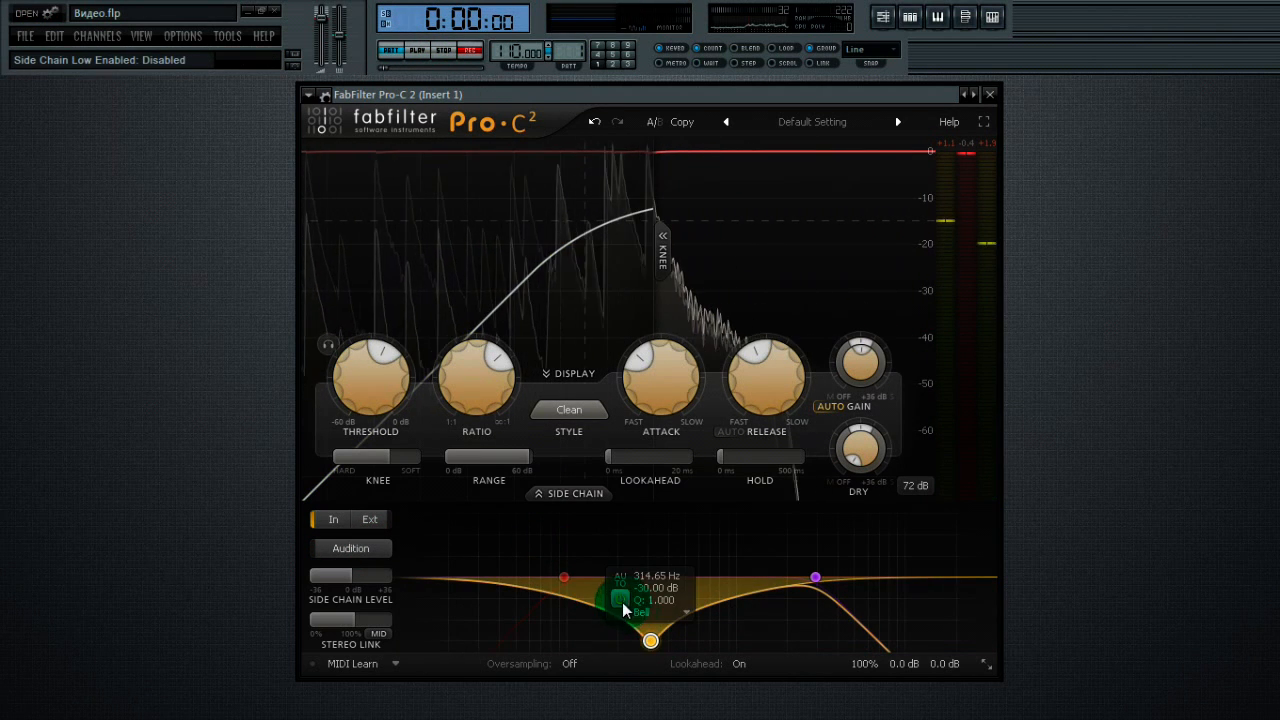
{"action": "left_click", "coordinate": [621, 600]}
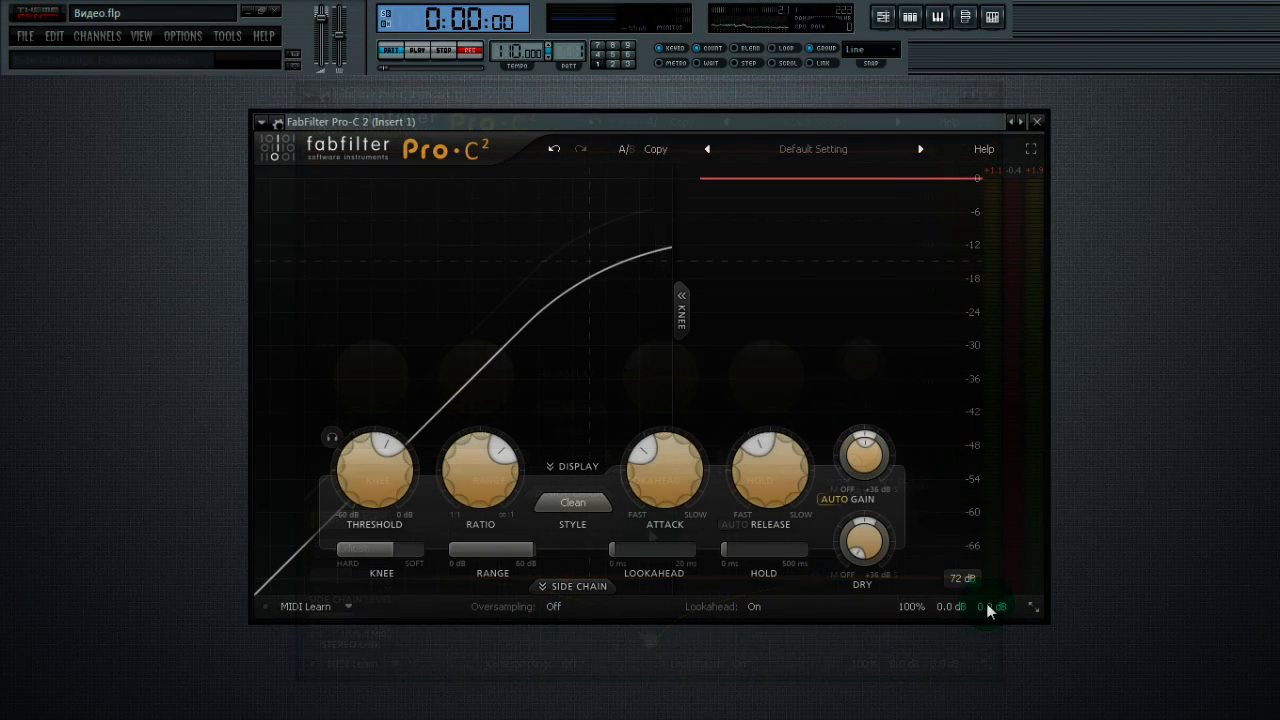
Step: Sweep the input level down and up during playback, settle it at -0.1 dB and stop the pattern
{"action": "mouse_move", "coordinate": [973, 606]}
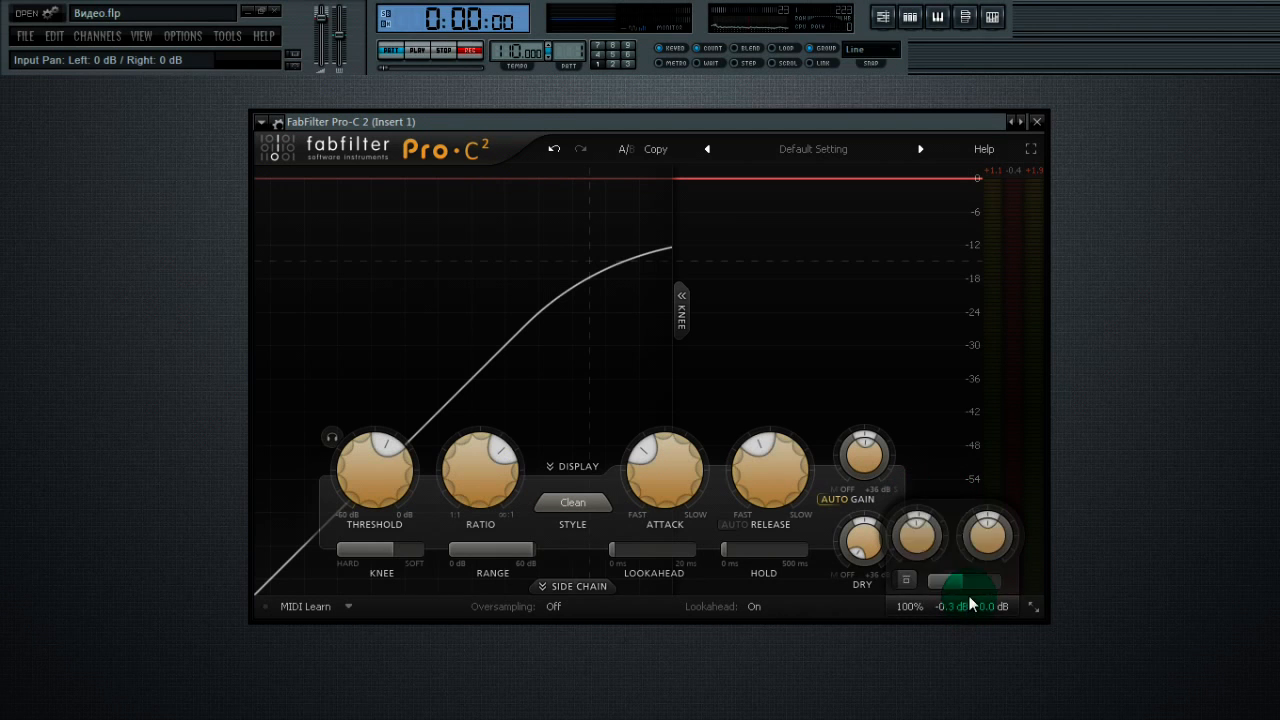
{"action": "key", "text": "space"}
{"action": "left_click_drag", "start_coordinate": [920, 543], "coordinate": [919, 571]}
{"action": "left_click_drag", "start_coordinate": [915, 514], "coordinate": [916, 487]}
{"action": "left_click_drag", "start_coordinate": [920, 545], "coordinate": [910, 528]}
{"action": "left_click", "coordinate": [443, 50]}
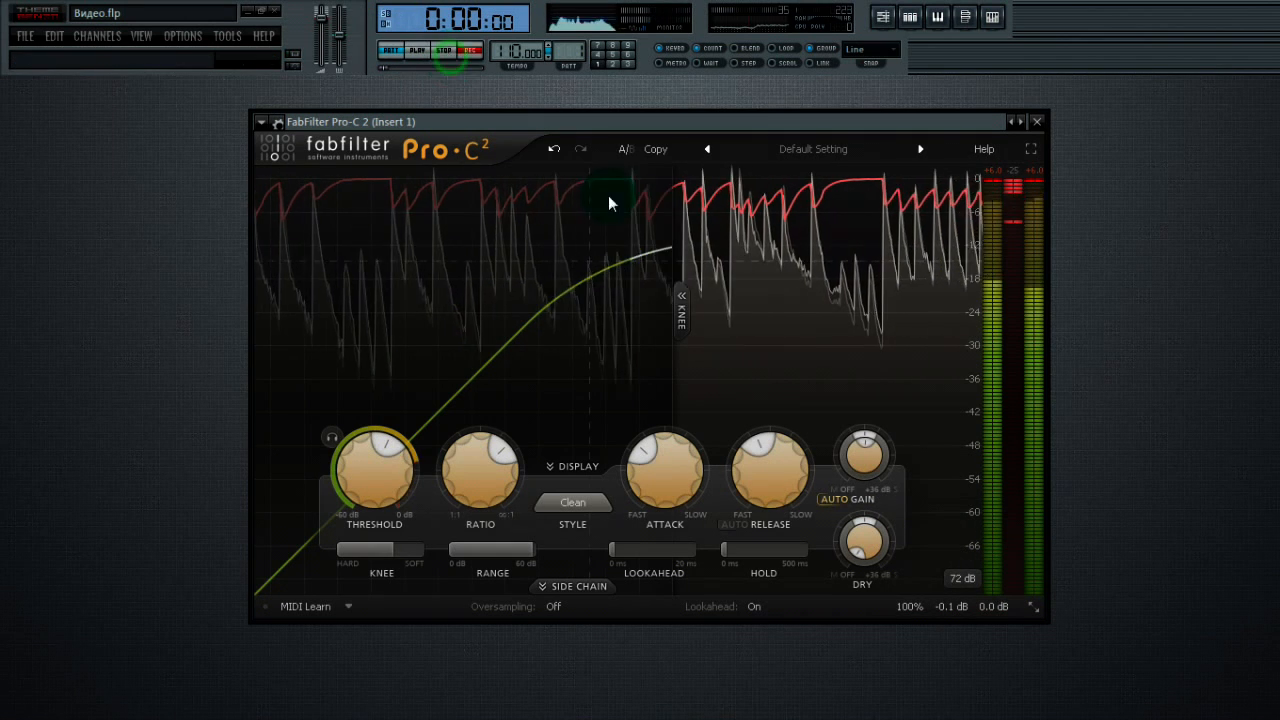
Step: Sweep the output level down and up during playback, settling it at +0.6 dB
{"action": "mouse_move", "coordinate": [982, 600]}
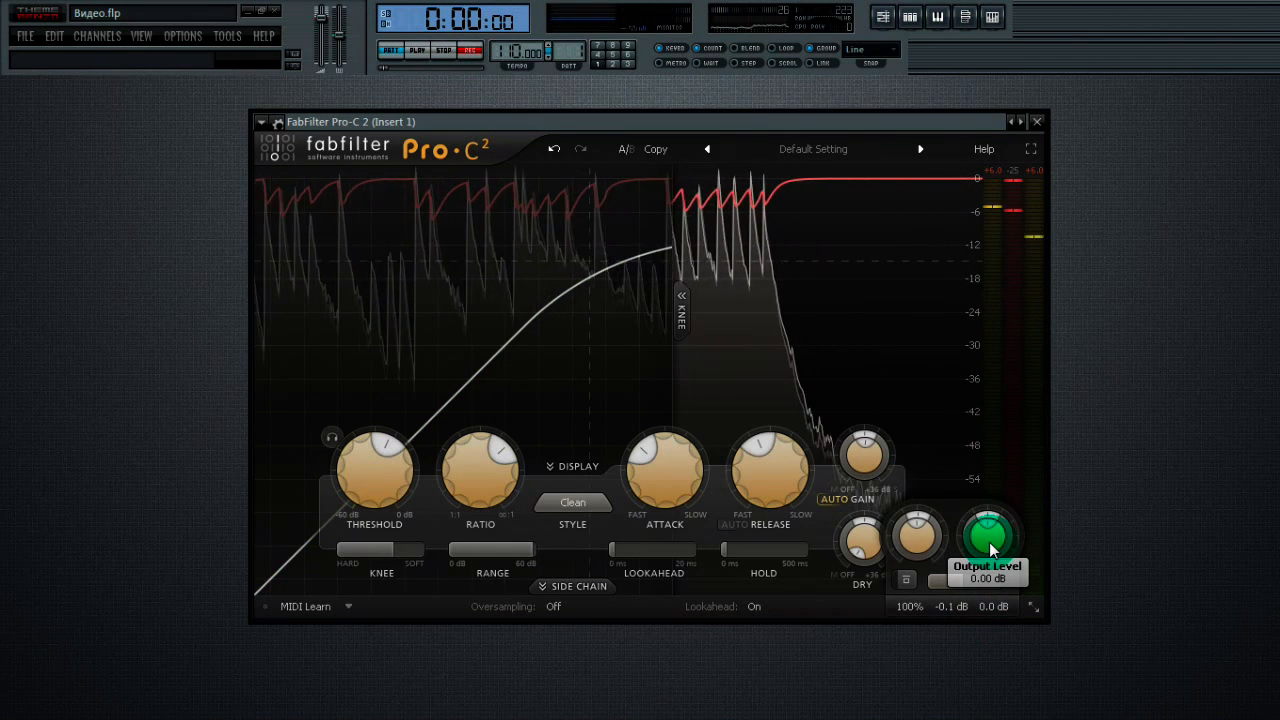
{"action": "left_click_drag", "start_coordinate": [989, 545], "coordinate": [991, 538]}
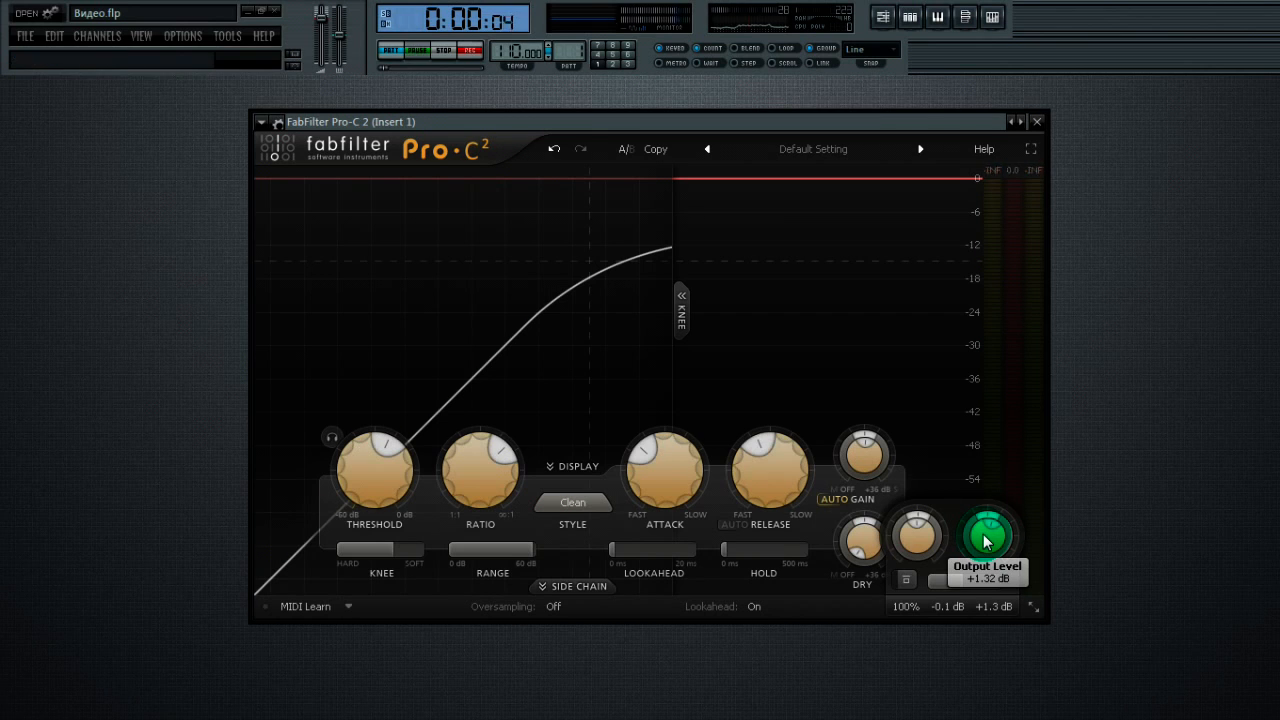
{"action": "left_click_drag", "start_coordinate": [985, 540], "coordinate": [987, 582]}
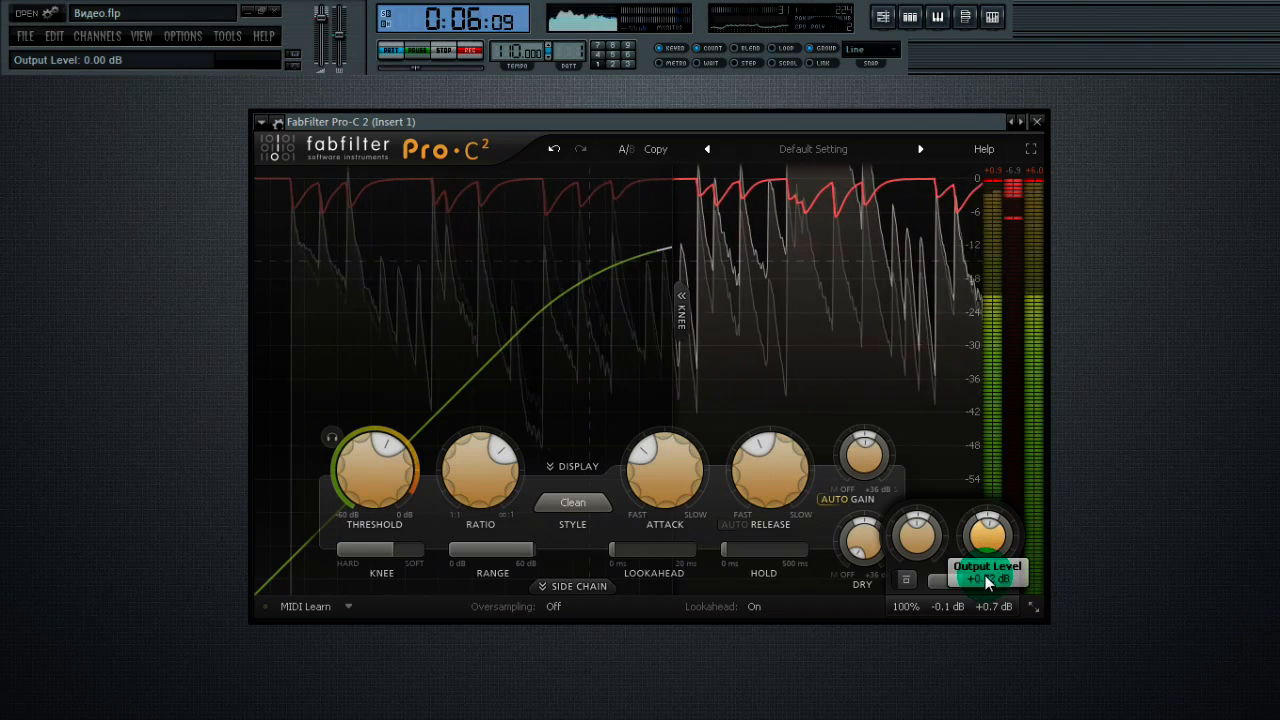
{"action": "left_click_drag", "start_coordinate": [986, 529], "coordinate": [1043, 434]}
{"action": "left_click_drag", "start_coordinate": [989, 473], "coordinate": [986, 471]}
{"action": "left_click_drag", "start_coordinate": [989, 534], "coordinate": [984, 538]}
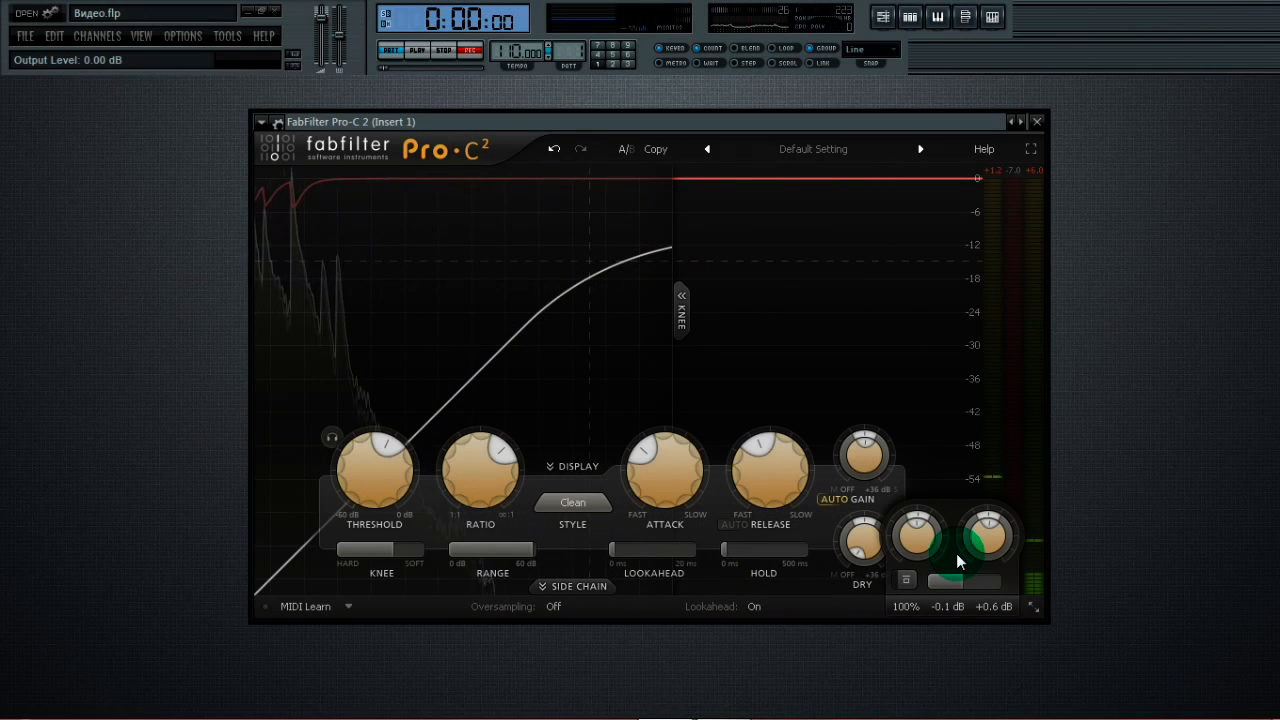
Step: Play the pattern with the compressor bypassed and compare it with bypass off
{"action": "key", "text": "space"}
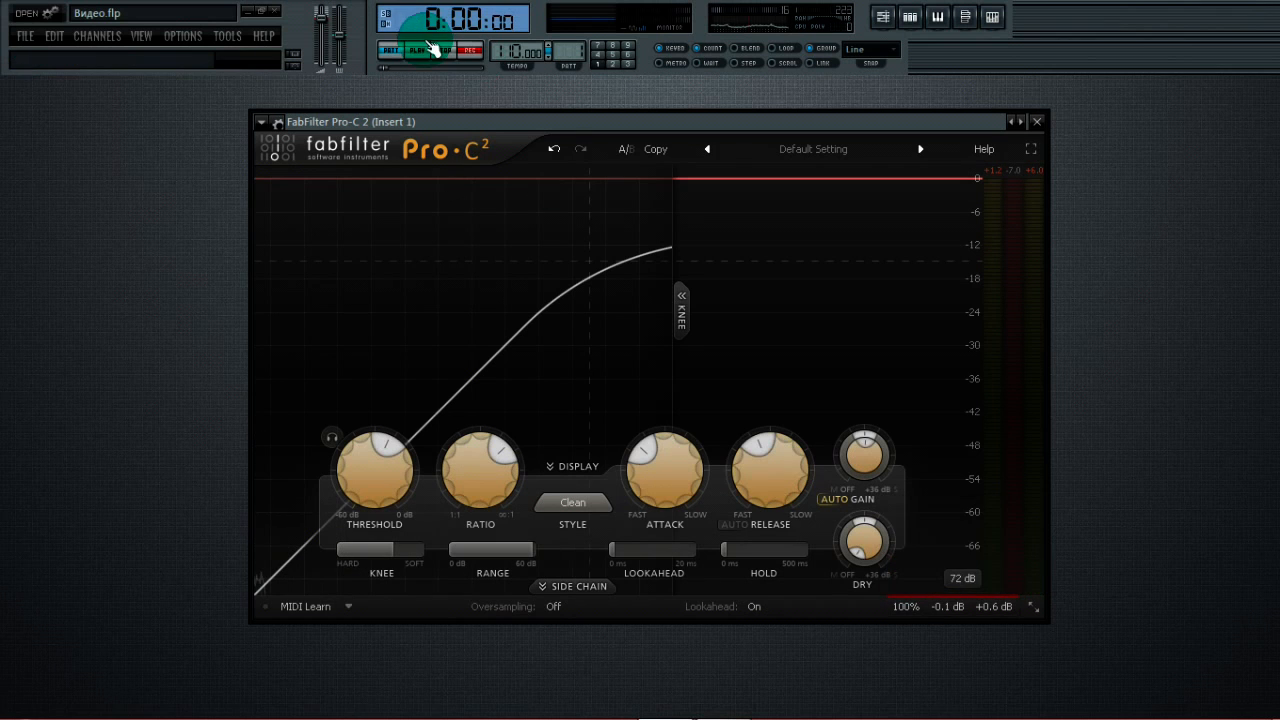
{"action": "mouse_move", "coordinate": [957, 590]}
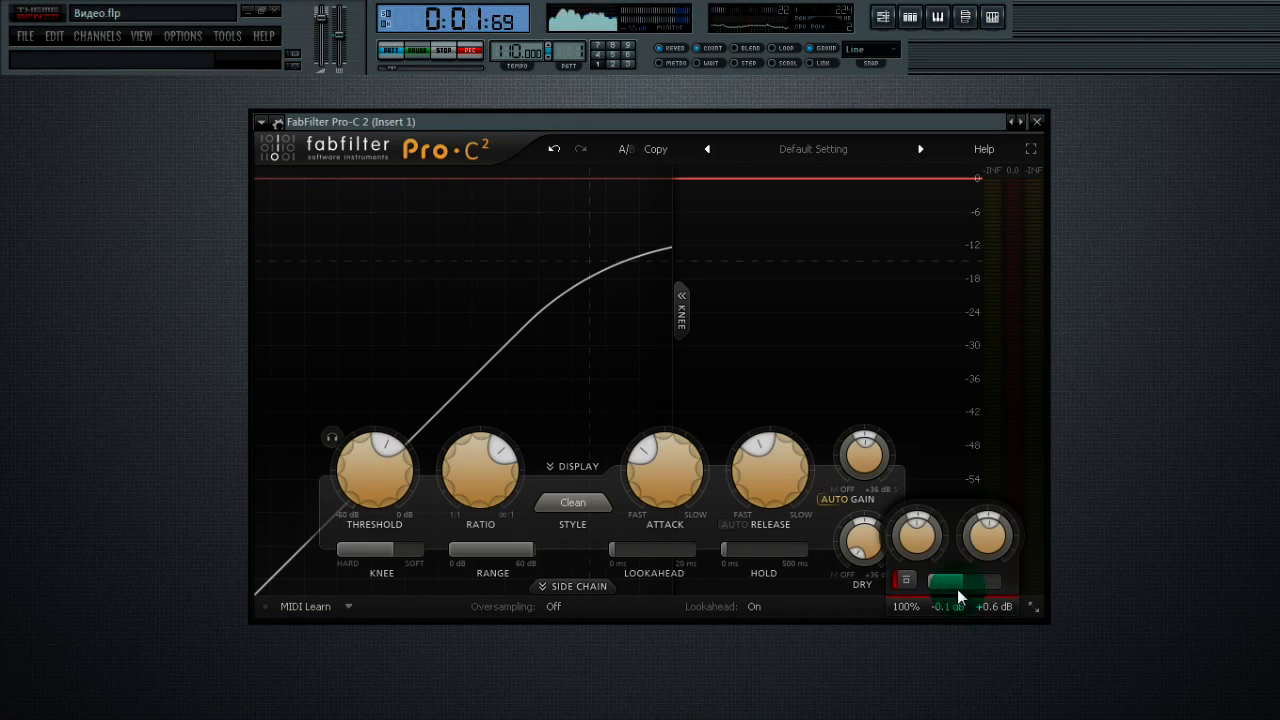
{"action": "left_click", "coordinate": [905, 583]}
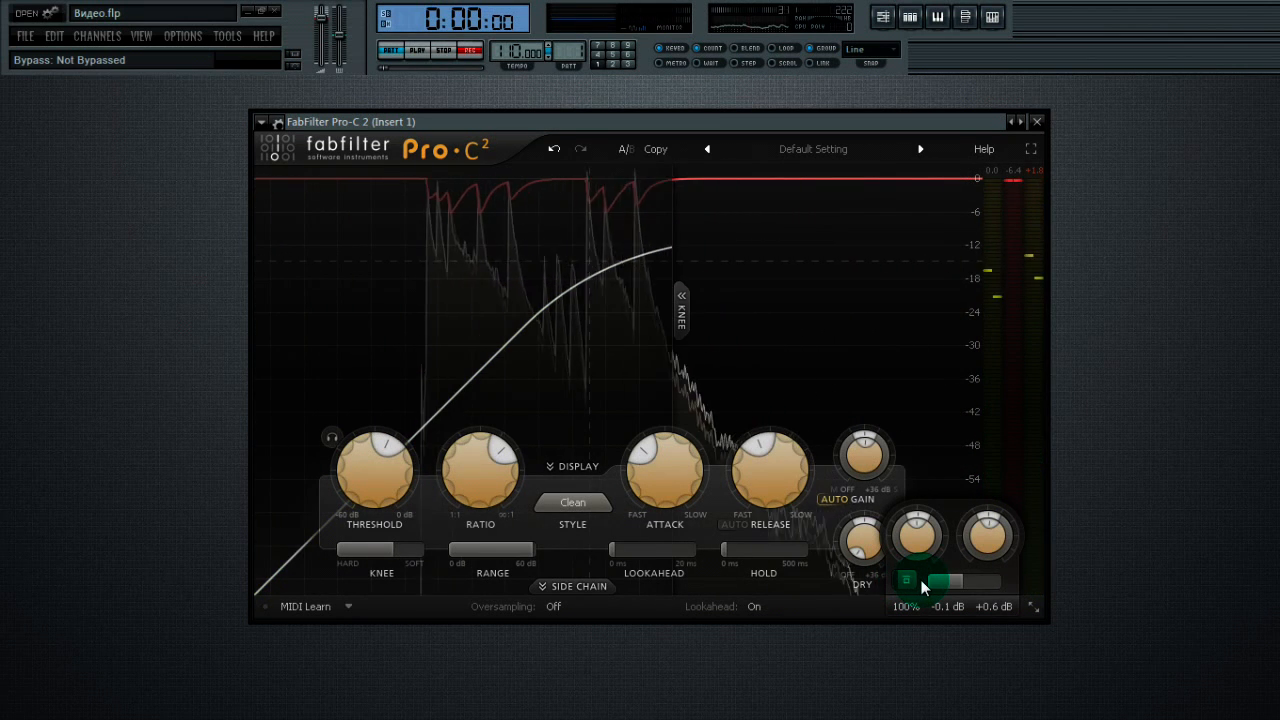
Step: Pull the mix down to 0 % during playback, raise it to 106 % and stop the pattern
{"action": "mouse_move", "coordinate": [976, 584]}
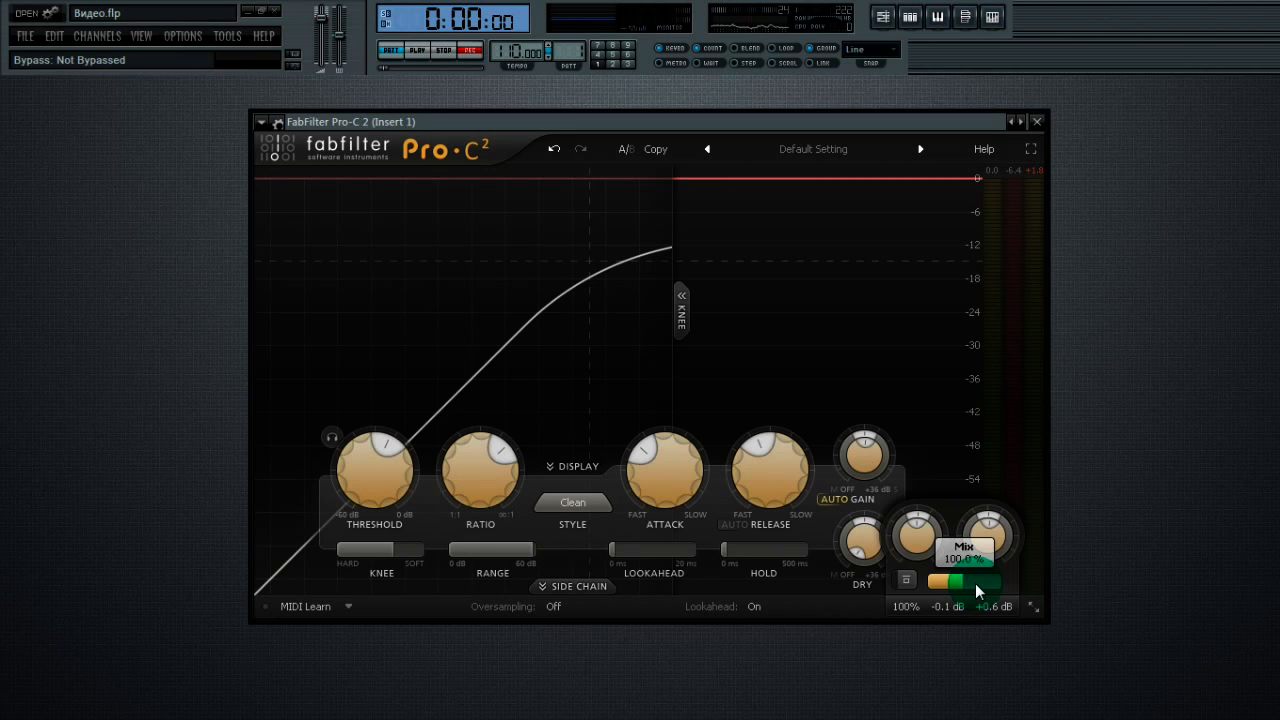
{"action": "left_click", "coordinate": [416, 50]}
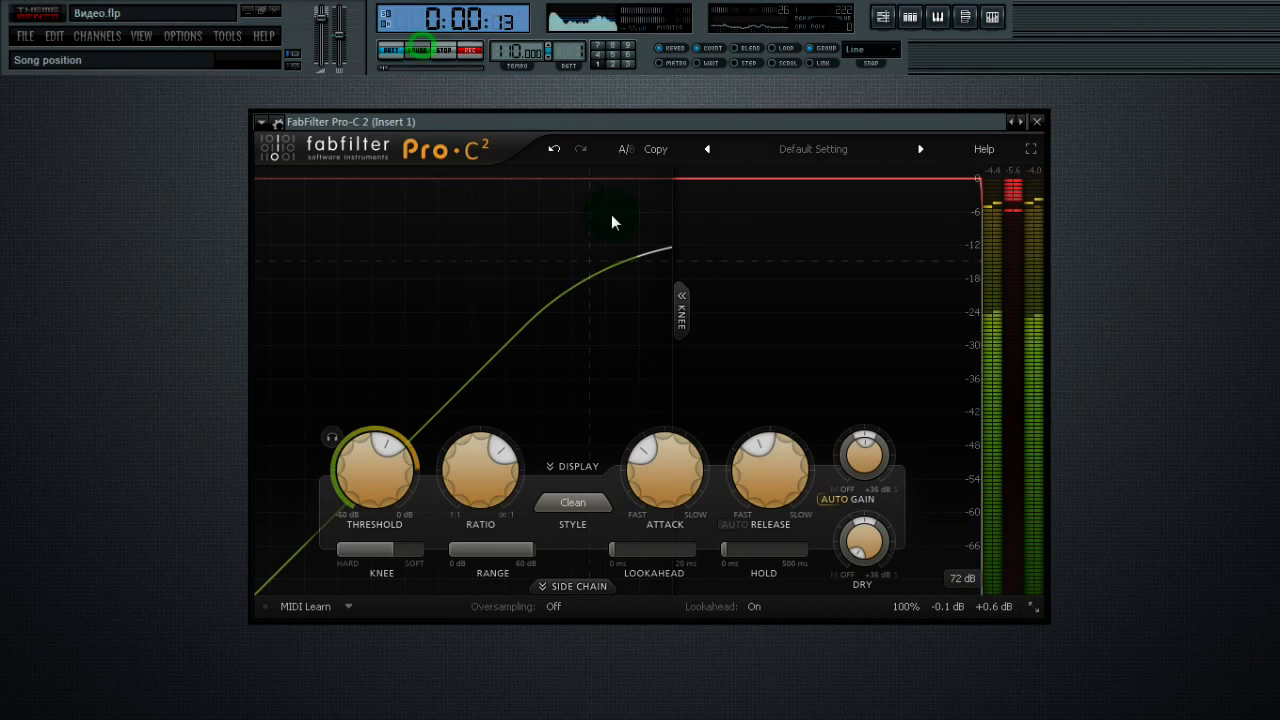
{"action": "mouse_move", "coordinate": [970, 606]}
{"action": "left_click_drag", "start_coordinate": [957, 581], "coordinate": [826, 585]}
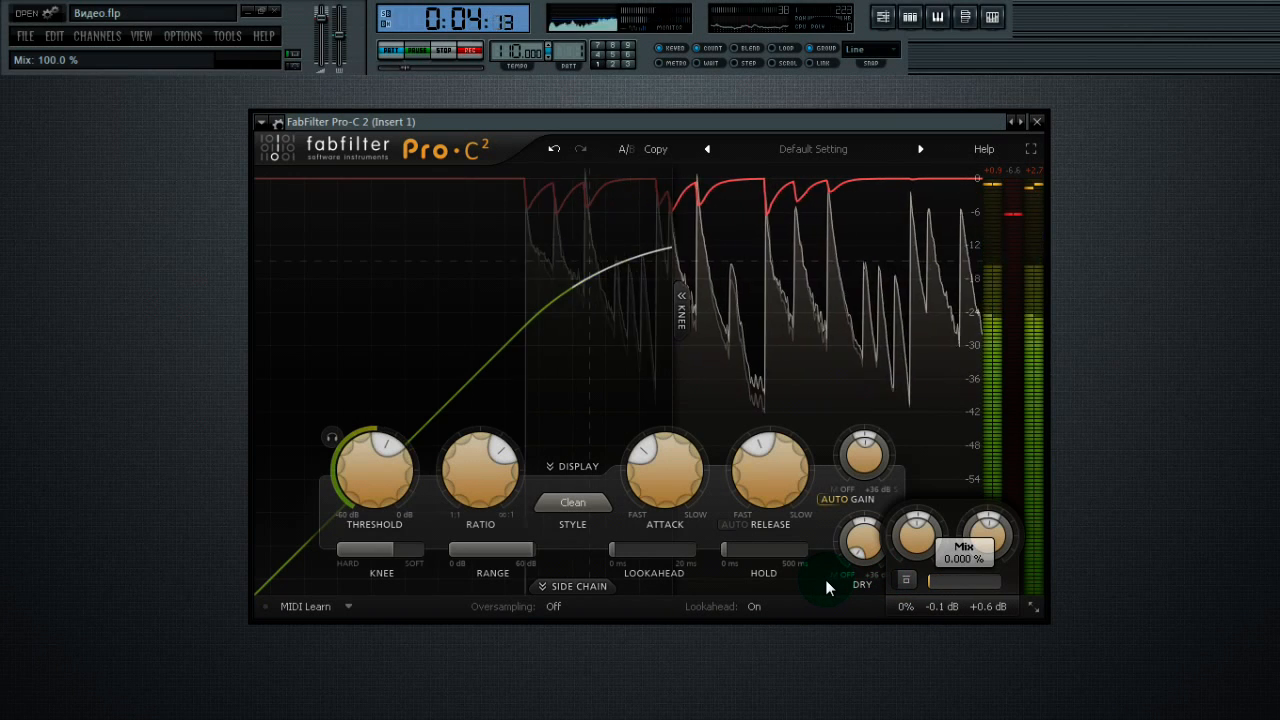
{"action": "left_click_drag", "start_coordinate": [925, 590], "coordinate": [867, 590]}
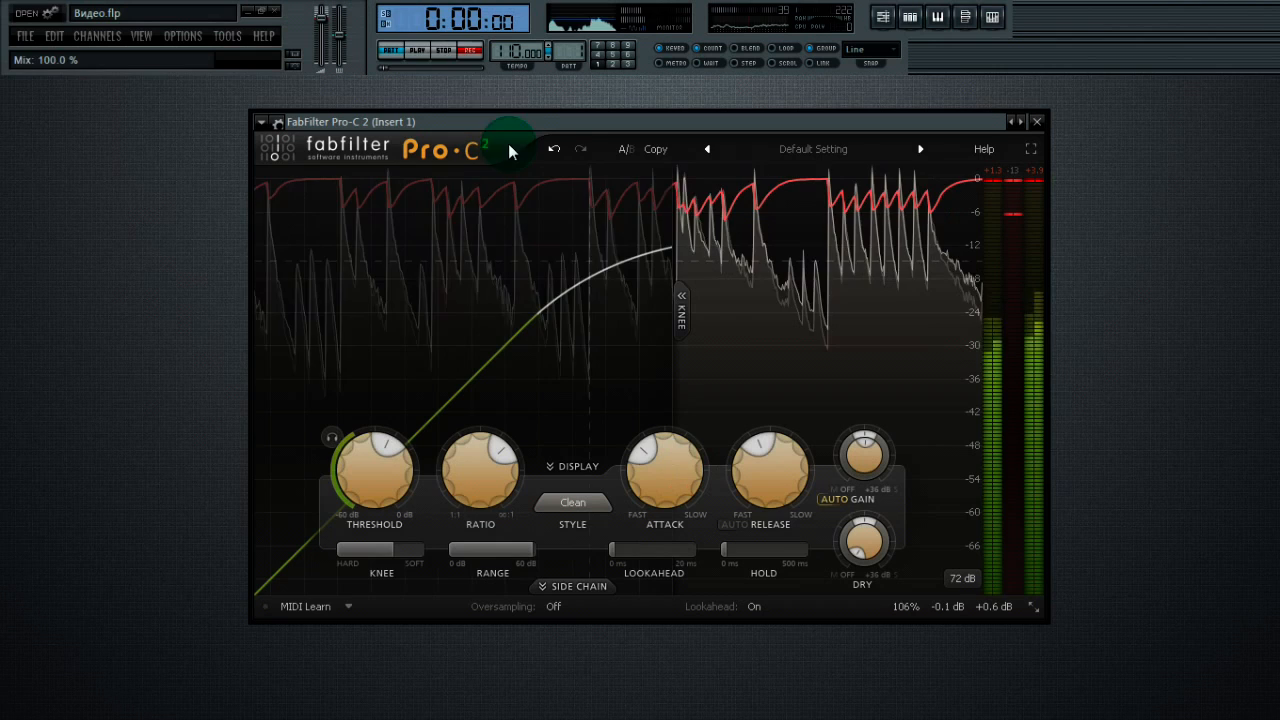
{"action": "left_click", "coordinate": [448, 55]}
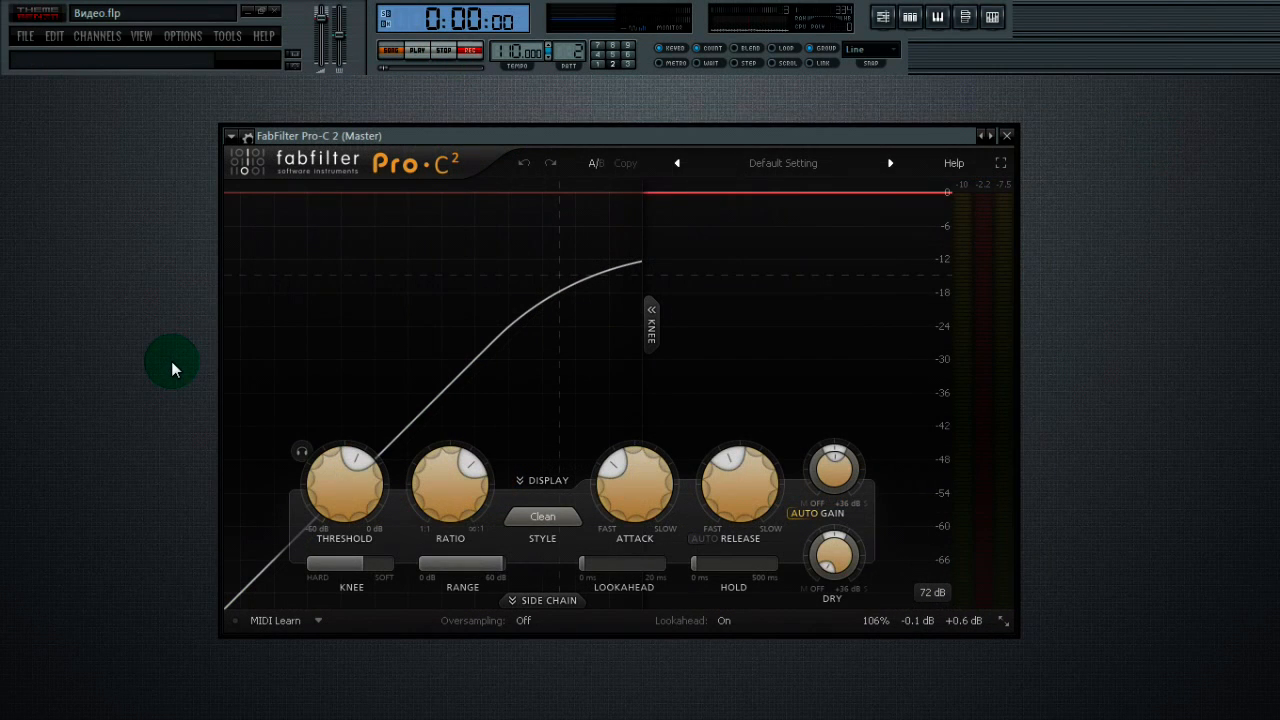
Step: Expand the Master channel's compressor to full screen and raise its input level to +5.1 dB during playback with auto gain off
{"action": "left_click_drag", "start_coordinate": [693, 137], "coordinate": [724, 110]}
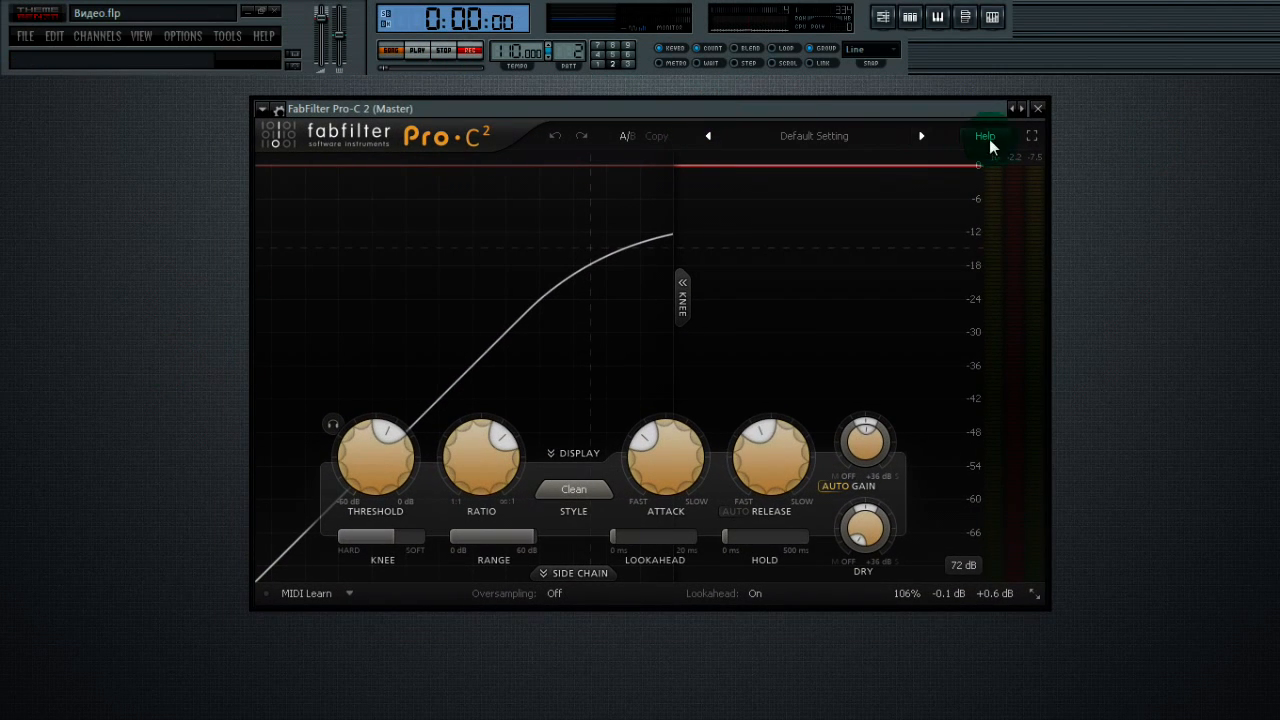
{"action": "left_click", "coordinate": [1033, 137]}
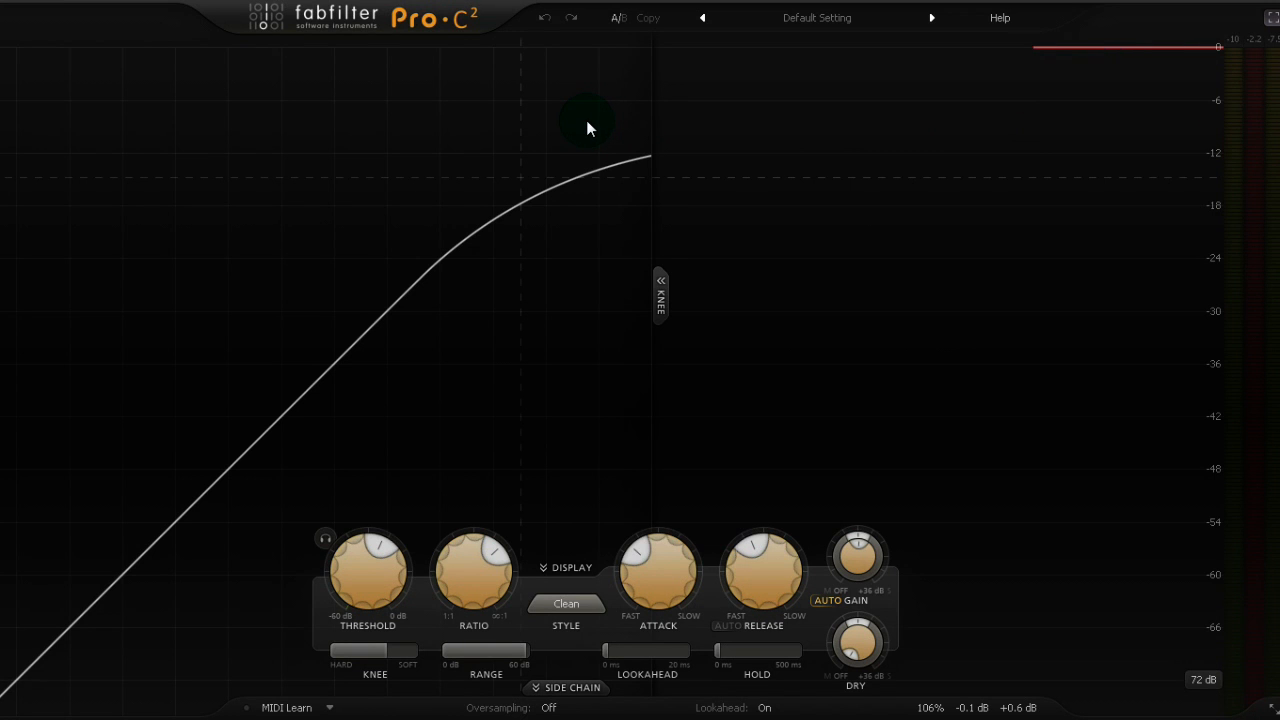
{"action": "key", "text": "space"}
{"action": "mouse_move", "coordinate": [966, 710]}
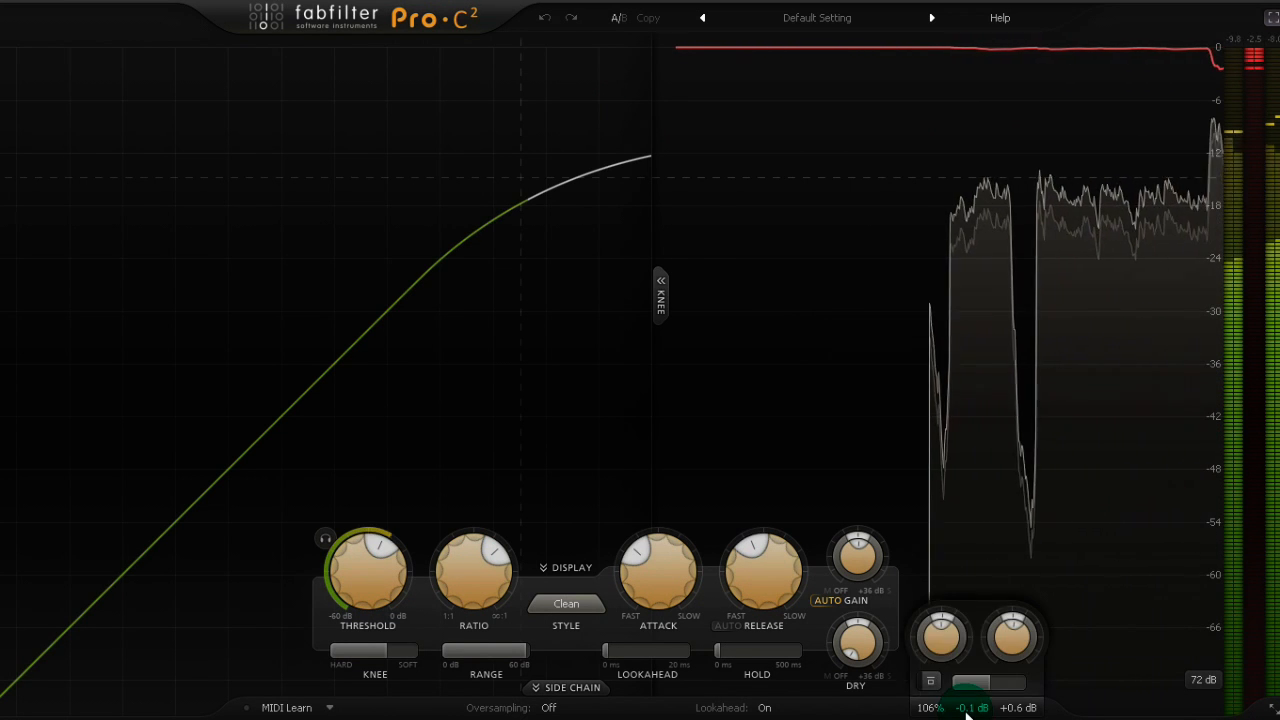
{"action": "left_click_drag", "start_coordinate": [947, 646], "coordinate": [947, 645]}
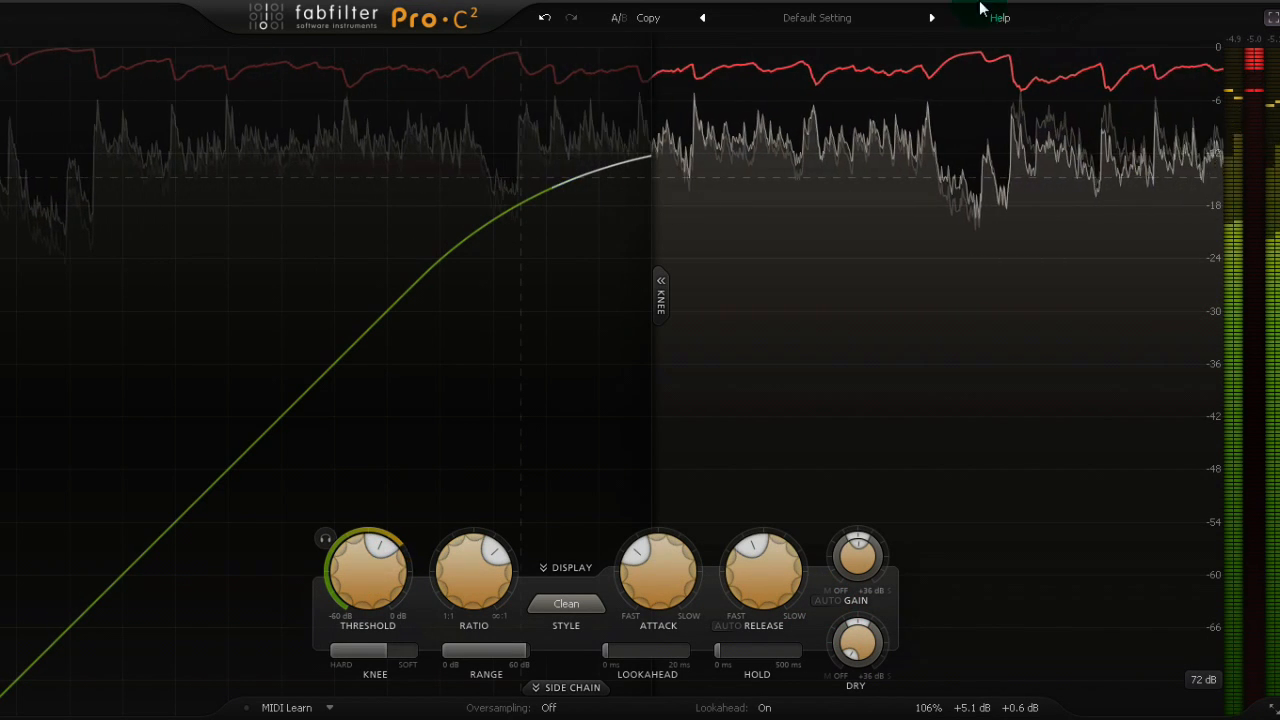
Step: Audition the Mastering presets in turn during playback, from Bass Control mk1 bM through to Gentle wide mastering NH
{"action": "left_click", "coordinate": [825, 20]}
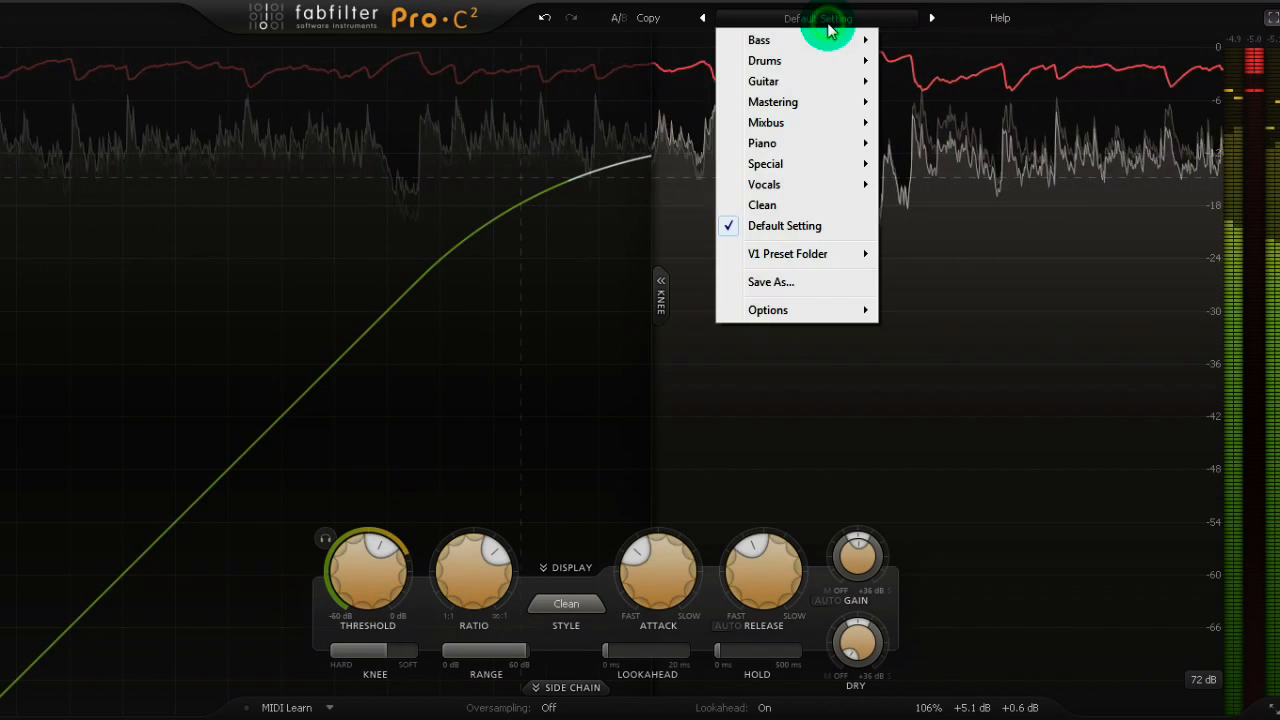
{"action": "left_click", "coordinate": [833, 104]}
{"action": "left_click", "coordinate": [930, 104]}
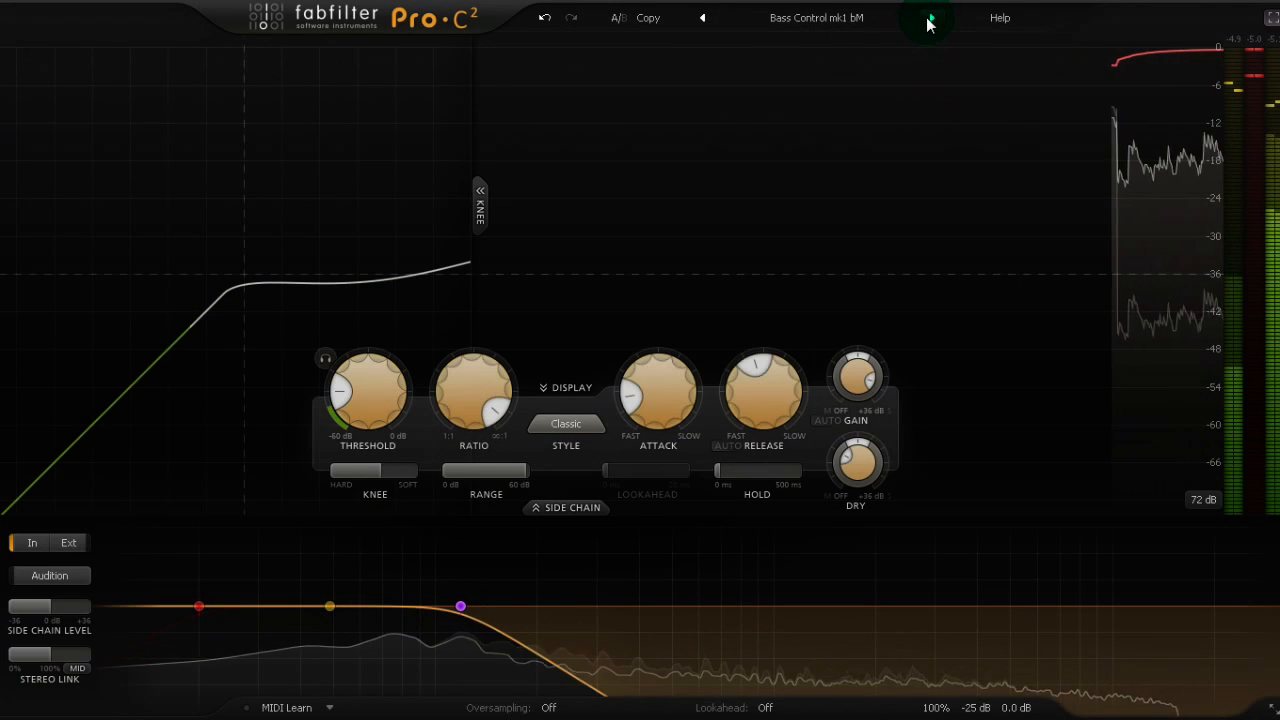
{"action": "left_click", "coordinate": [938, 18]}
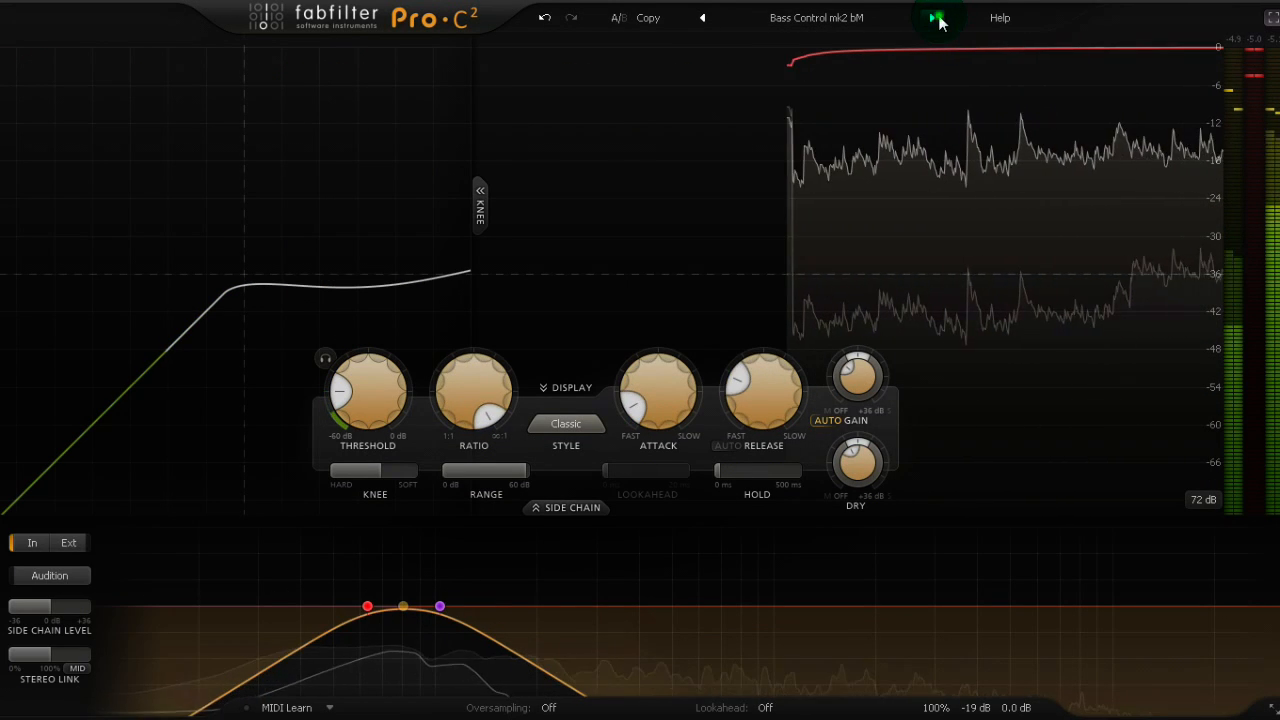
{"action": "left_click", "coordinate": [938, 18]}
{"action": "left_click", "coordinate": [932, 18]}
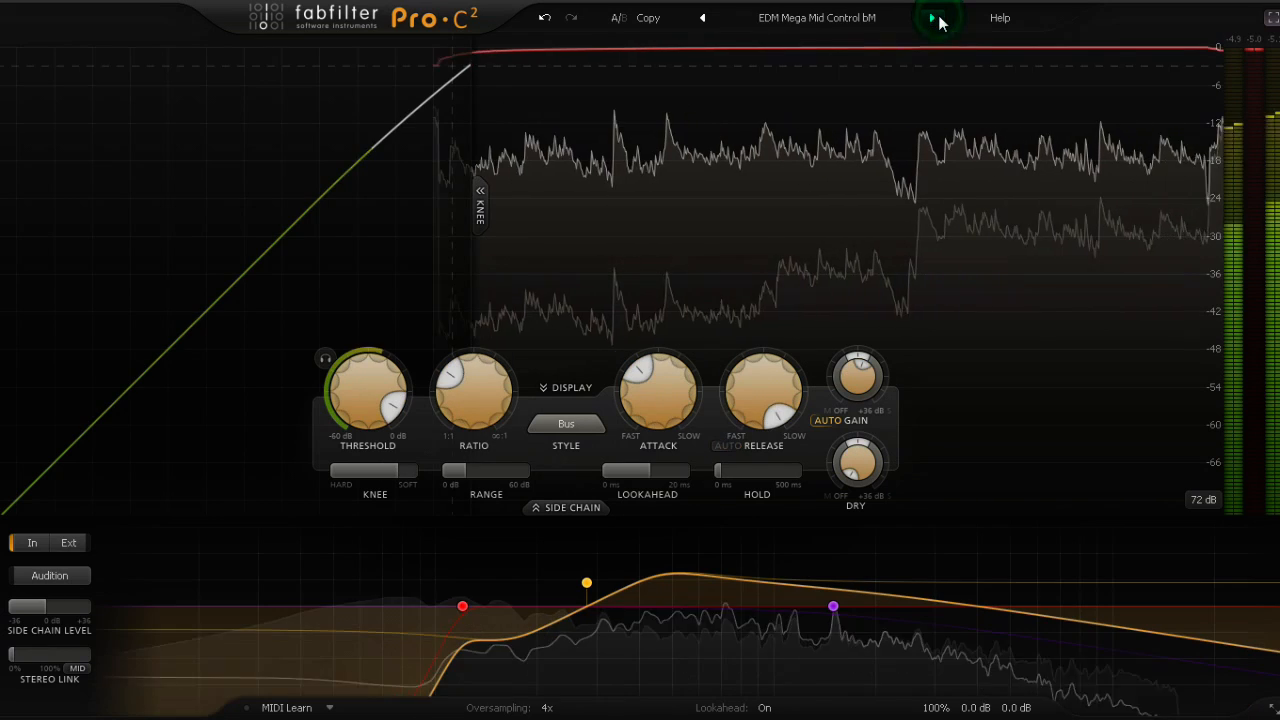
{"action": "left_click", "coordinate": [932, 18]}
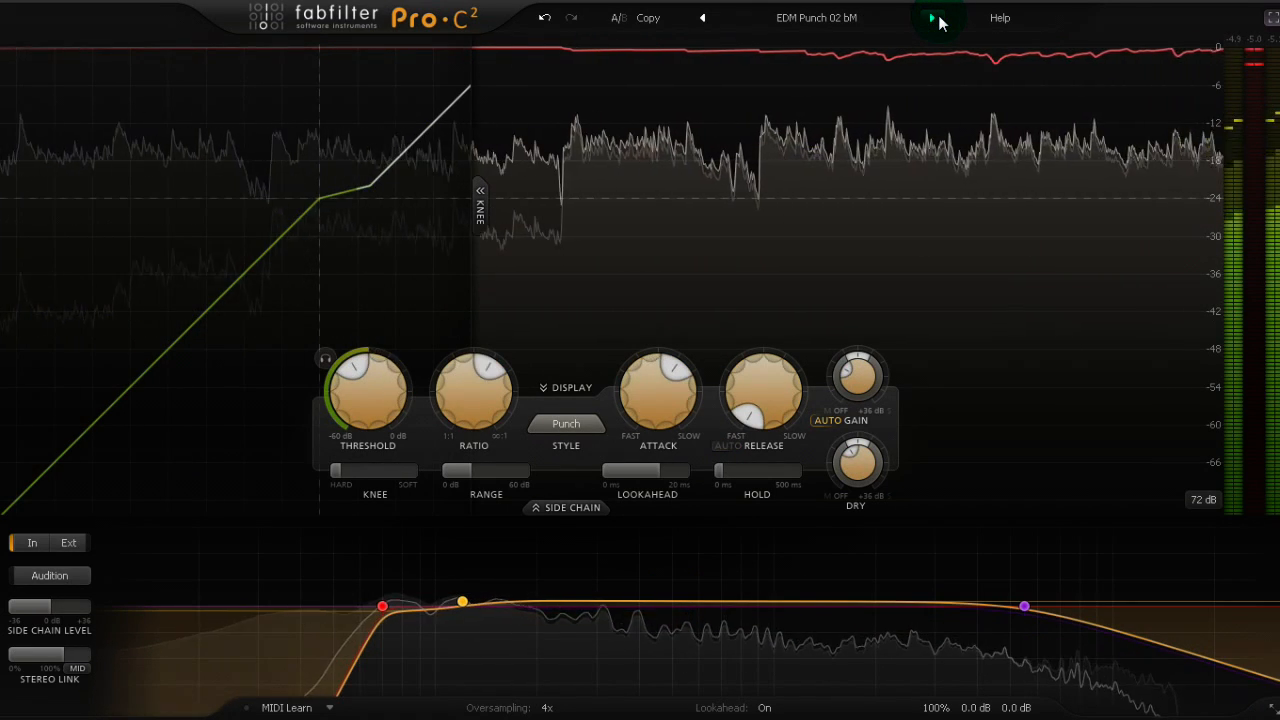
{"action": "left_click", "coordinate": [936, 18]}
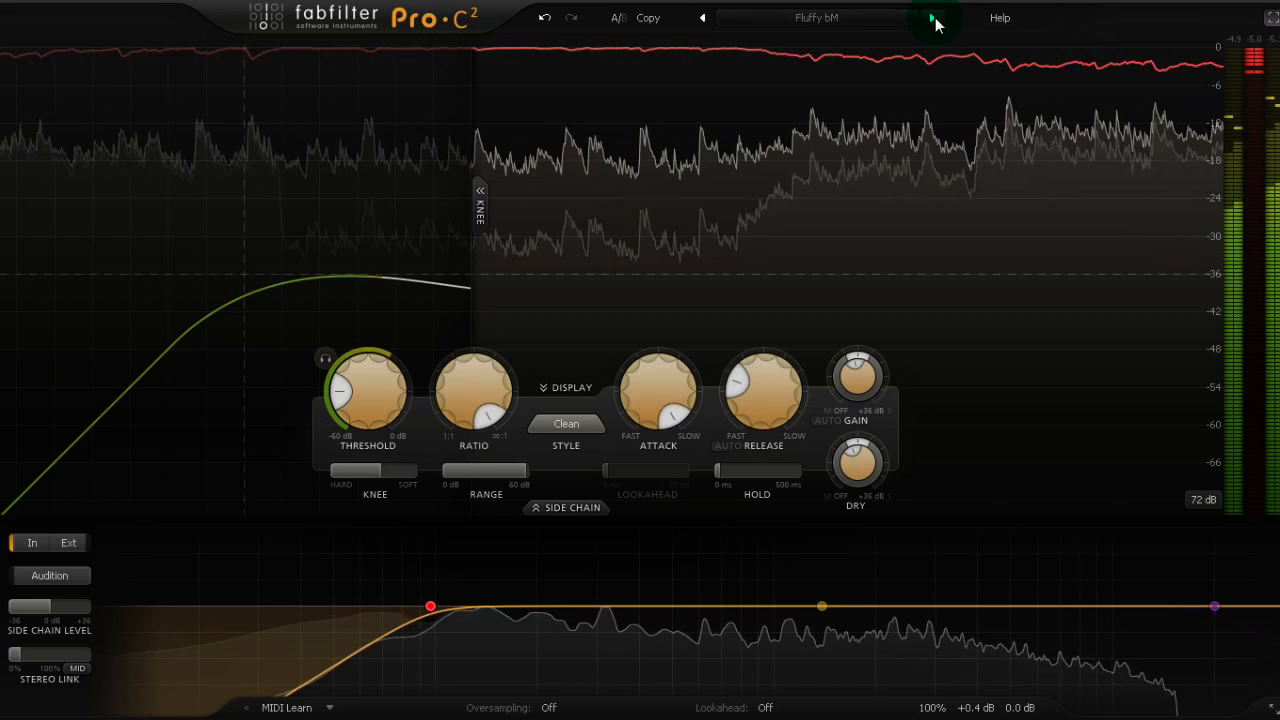
{"action": "left_click", "coordinate": [933, 18]}
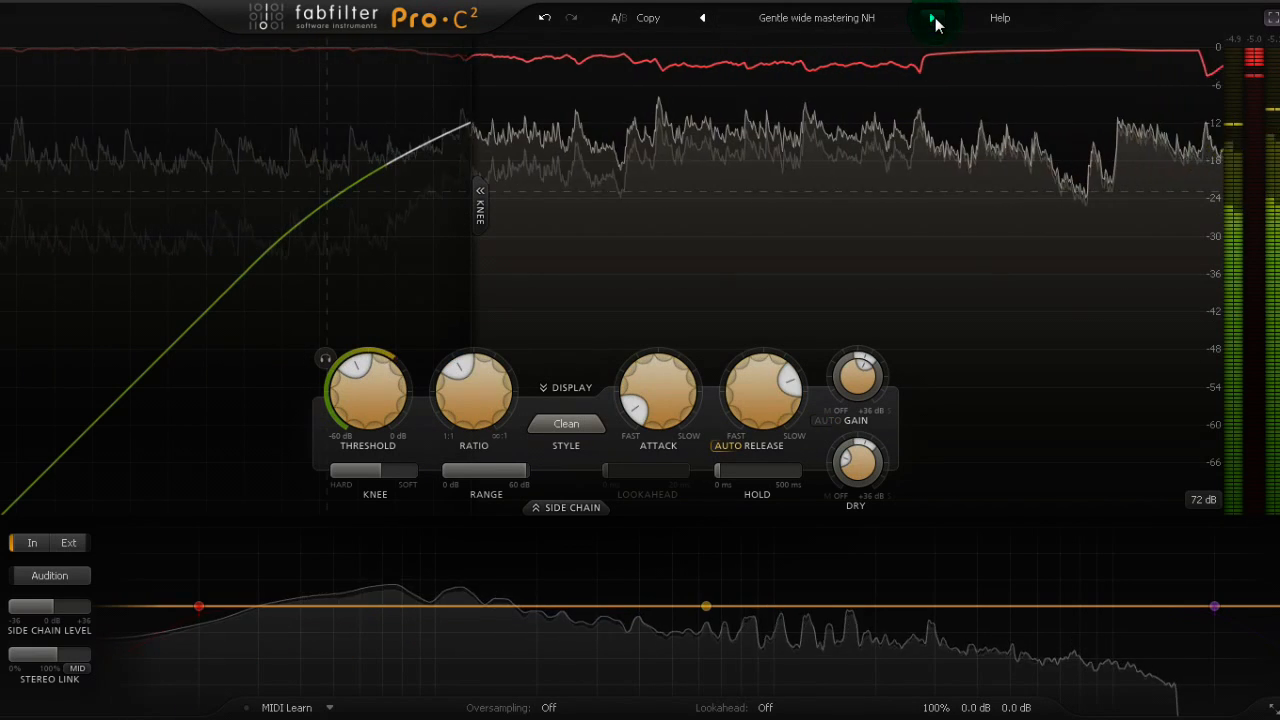
Step: Load the Hard Rock Punch Glue bM mastering preset and raise the input level to +10 dB, toggling auto gain
{"action": "left_click", "coordinate": [849, 22]}
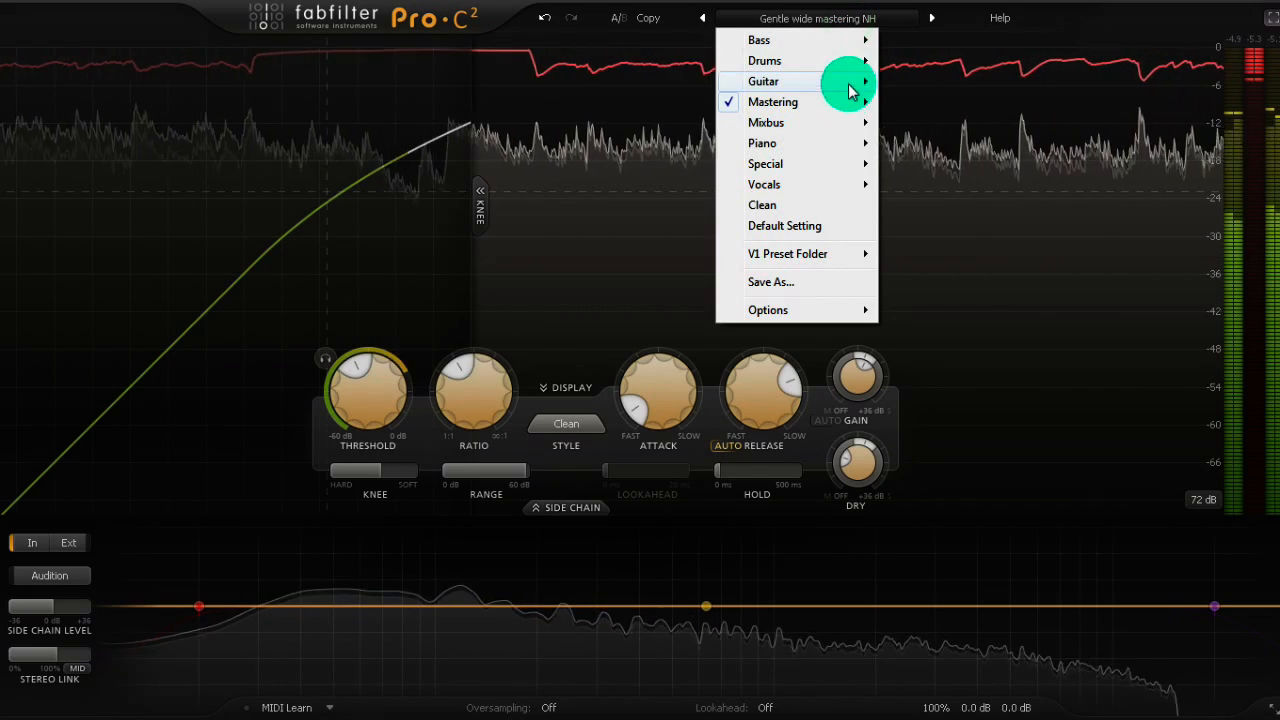
{"action": "mouse_move", "coordinate": [851, 101]}
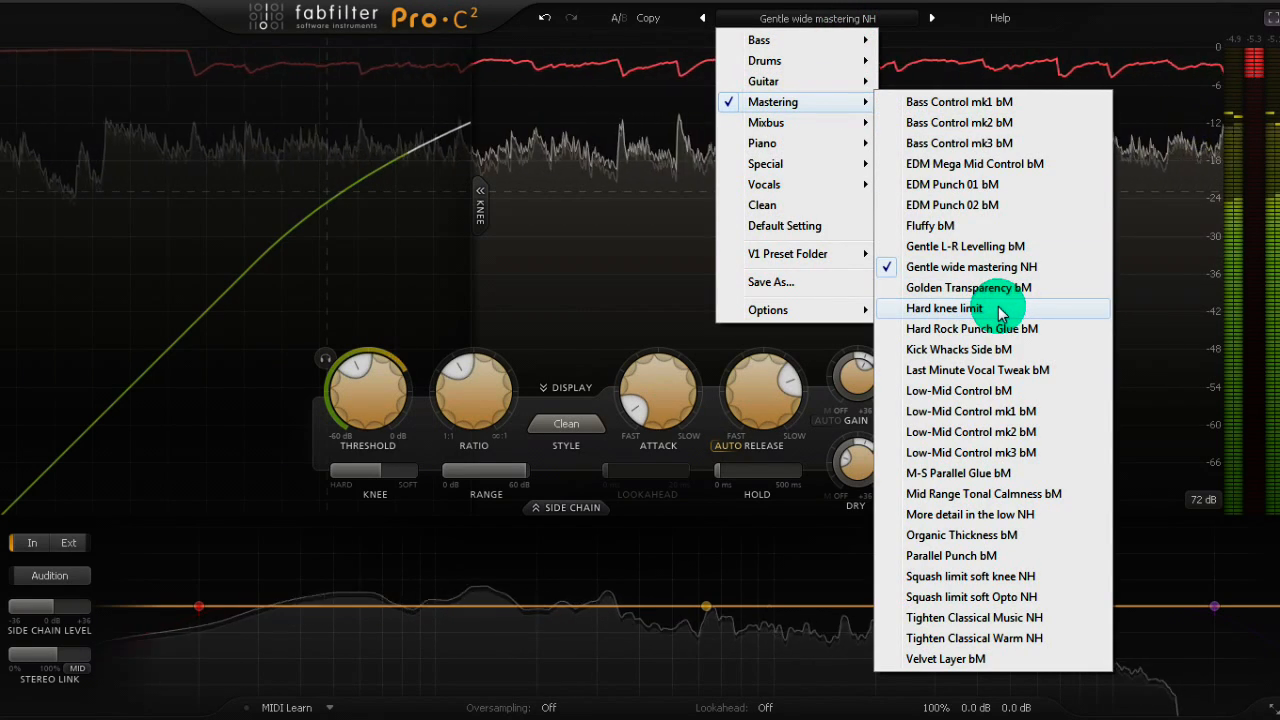
{"action": "left_click", "coordinate": [1004, 334]}
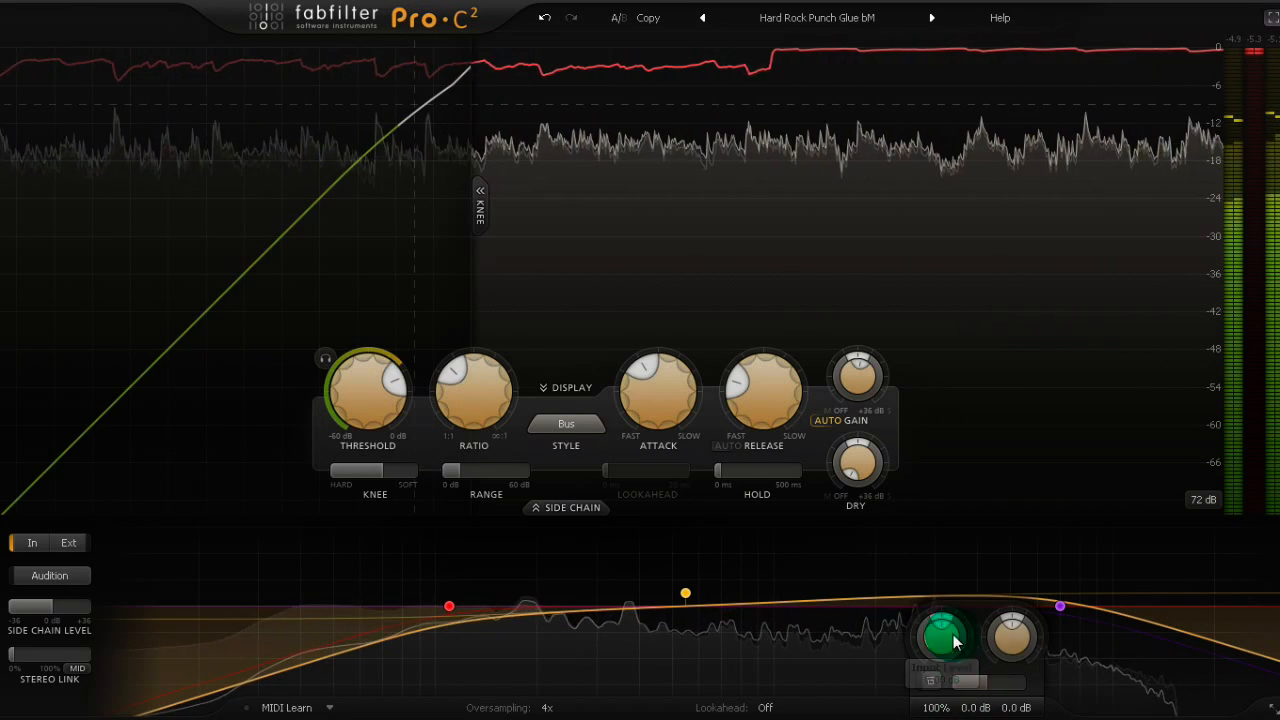
{"action": "left_click", "coordinate": [835, 421]}
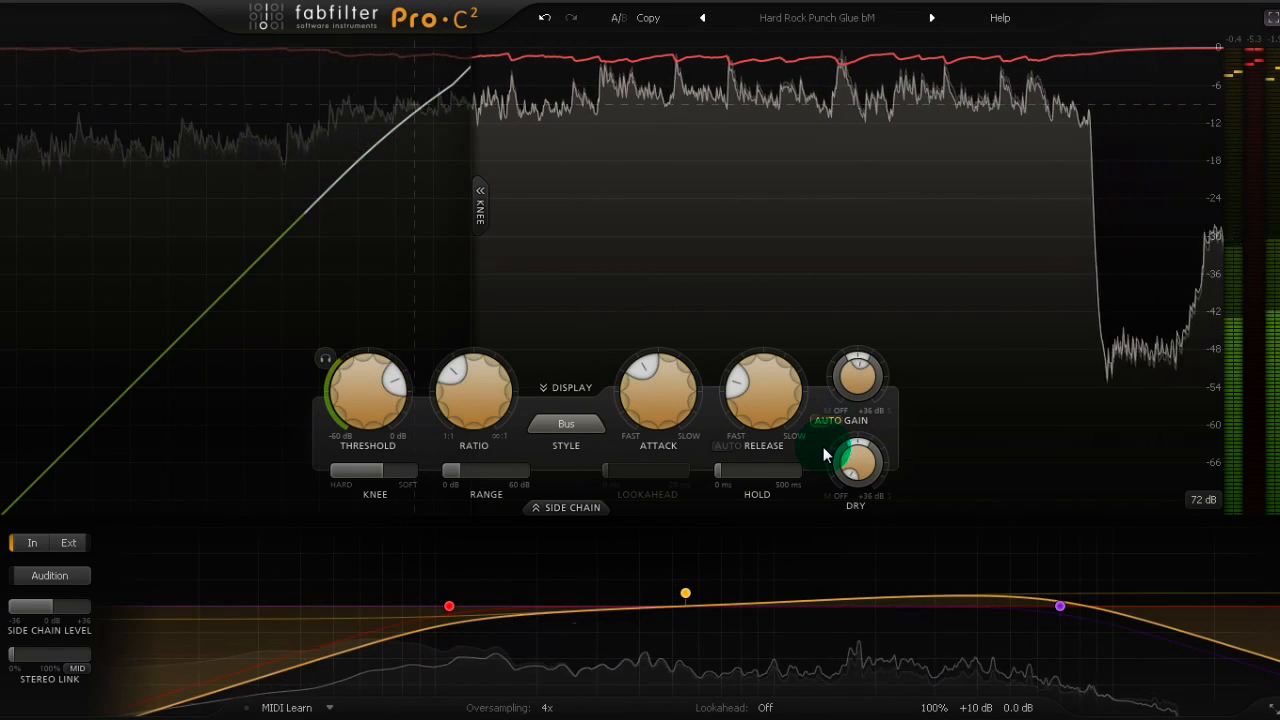
Step: Switch the bypass on and off during playback to compare the song with and without compression
{"action": "left_click", "coordinate": [976, 702]}
{"action": "left_click", "coordinate": [930, 681]}
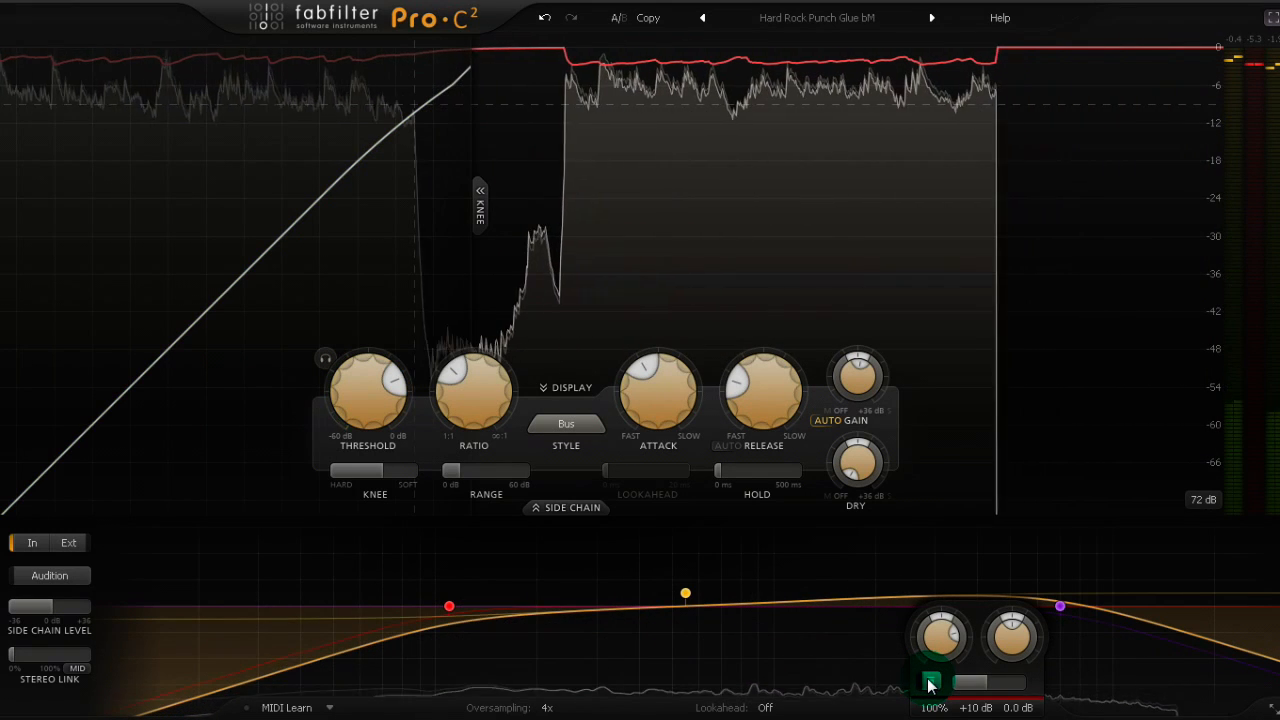
{"action": "left_click", "coordinate": [928, 686]}
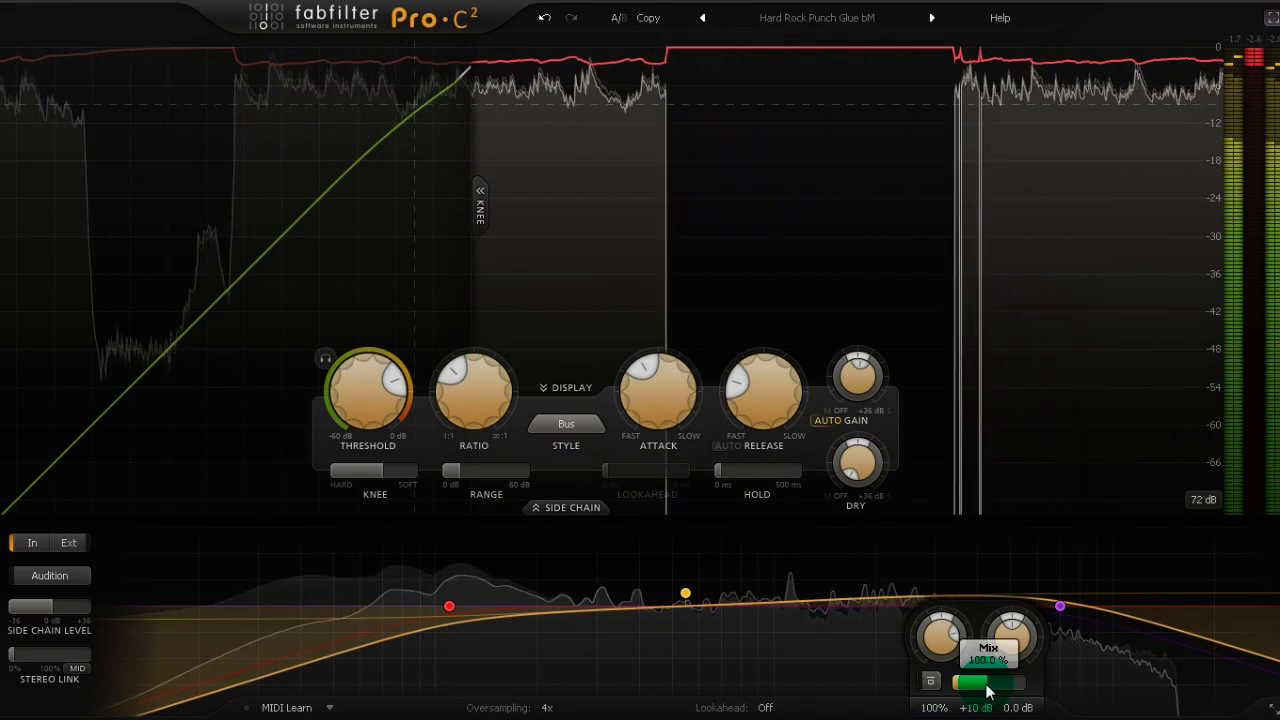
Step: Set the mix to 108 % and sweep the wet gain down and back up with auto gain on
{"action": "mouse_move", "coordinate": [974, 686]}
{"action": "left_mouse_down"}
{"action": "mouse_move", "coordinate": [857, 689]}
{"action": "mouse_move", "coordinate": [986, 691]}
{"action": "mouse_move", "coordinate": [967, 700]}
{"action": "left_mouse_up"}
{"action": "left_click", "coordinate": [828, 425]}
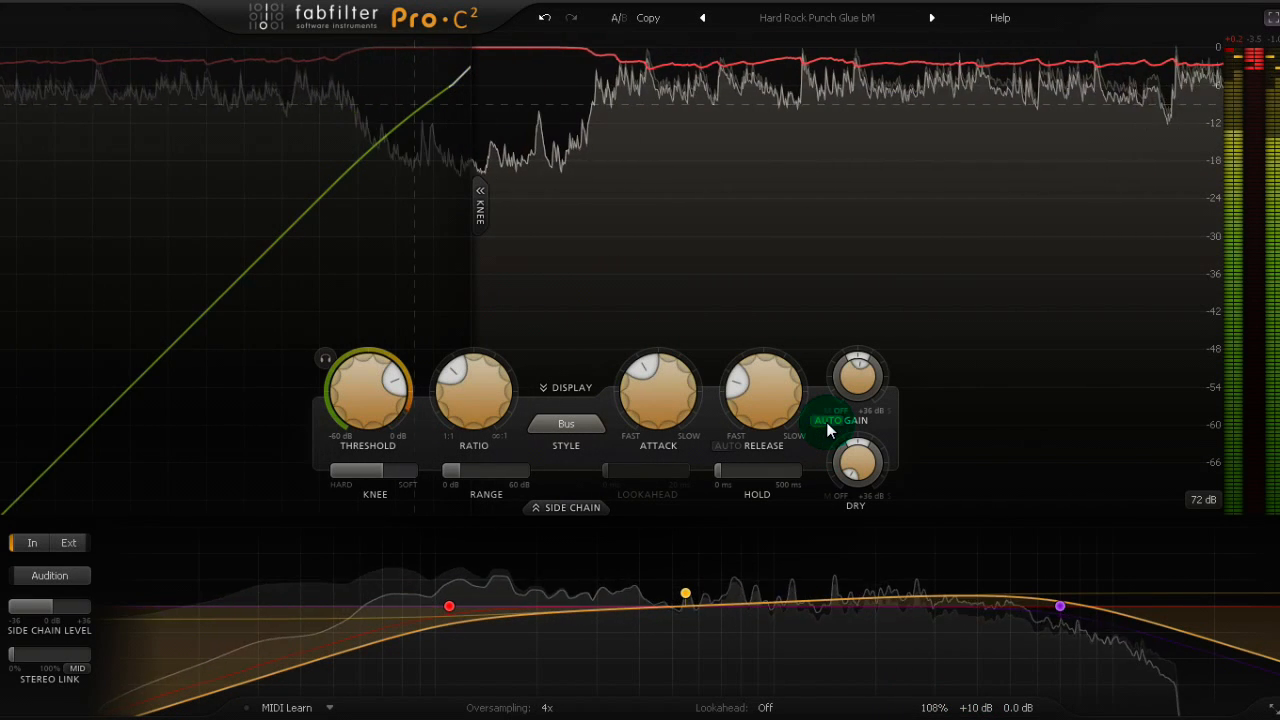
{"action": "left_click_drag", "start_coordinate": [857, 377], "coordinate": [858, 440]}
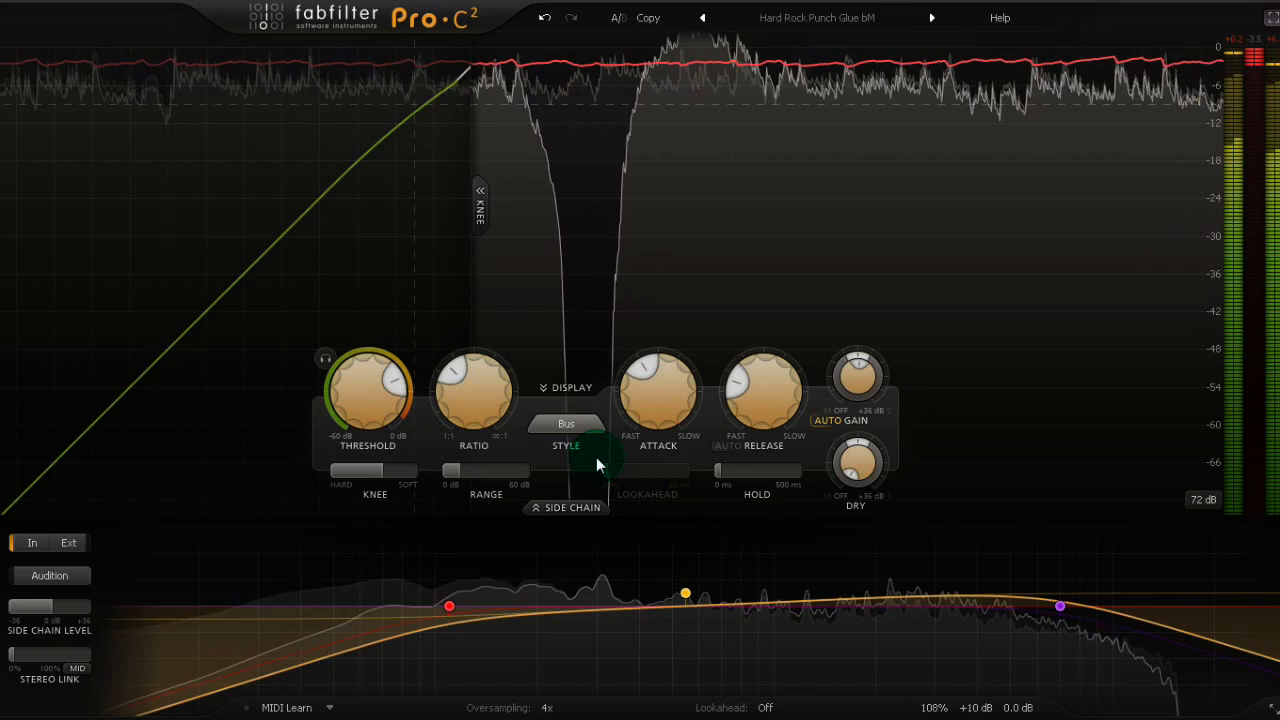
Step: Audition the threshold's trigger signal, then load the mastering presets More detail in the low NH and Velvet Layer bM in turn
{"action": "left_click", "coordinate": [321, 358]}
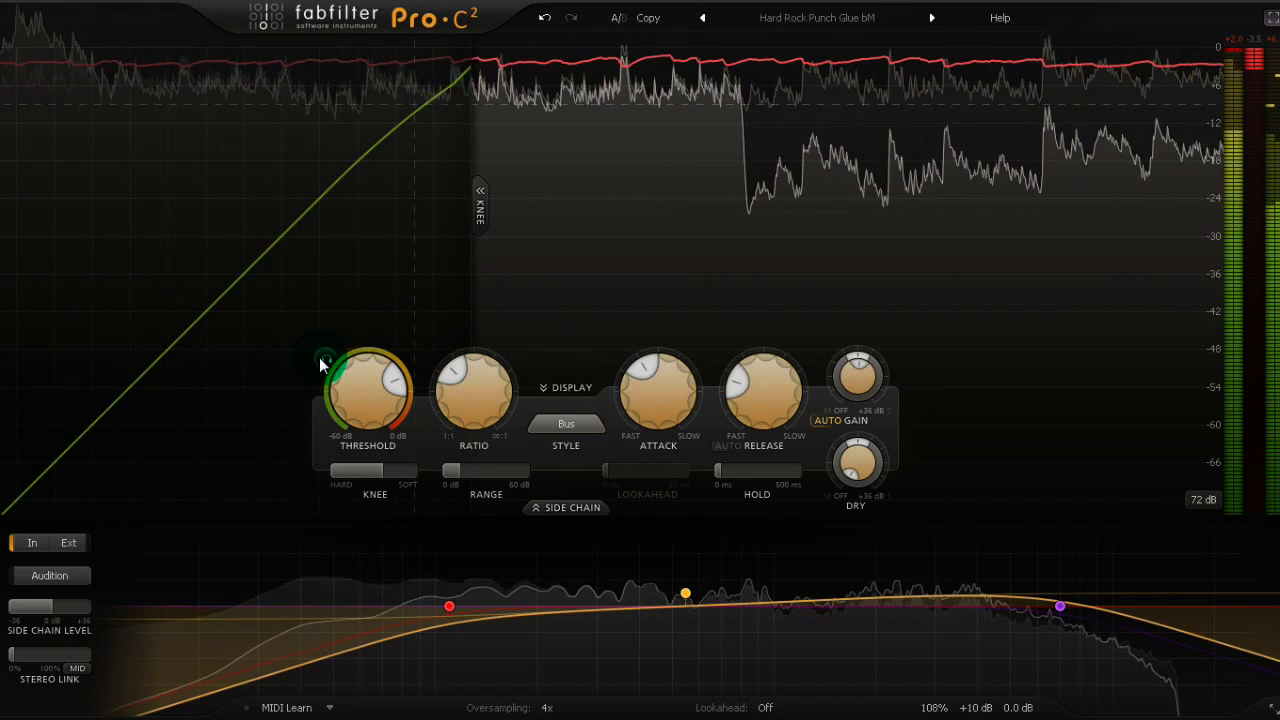
{"action": "left_click", "coordinate": [836, 20]}
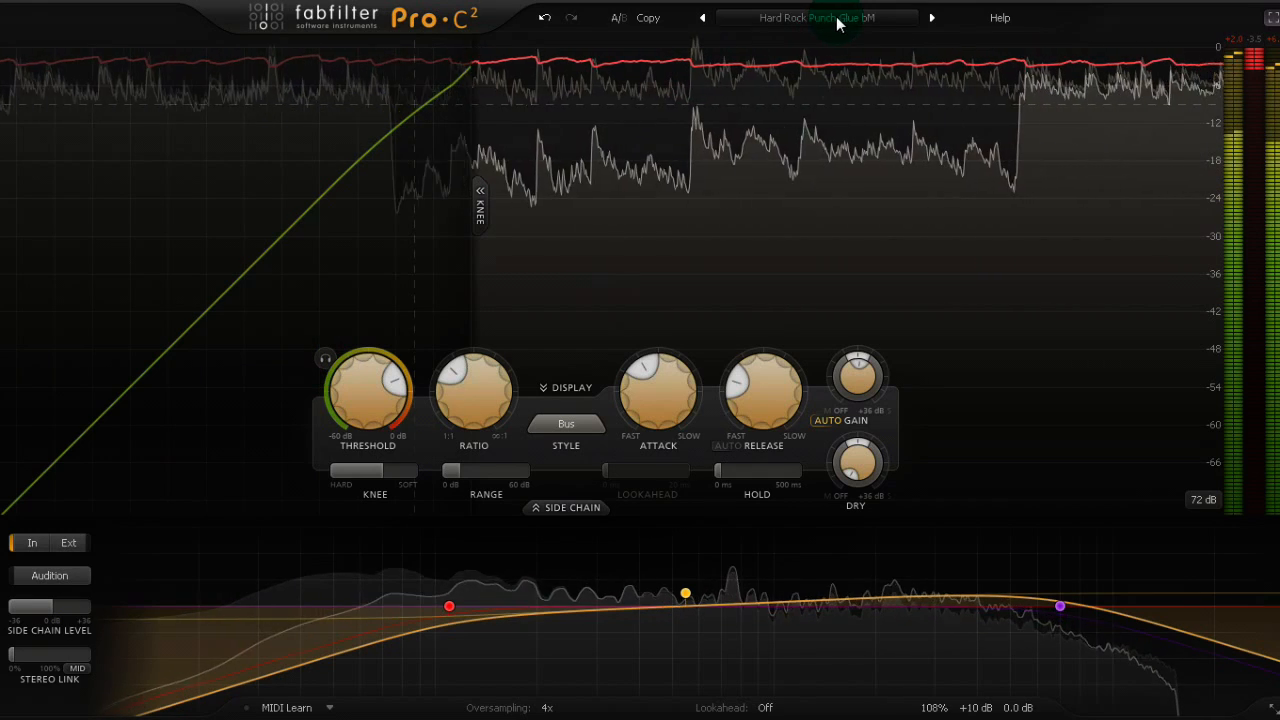
{"action": "mouse_move", "coordinate": [855, 102]}
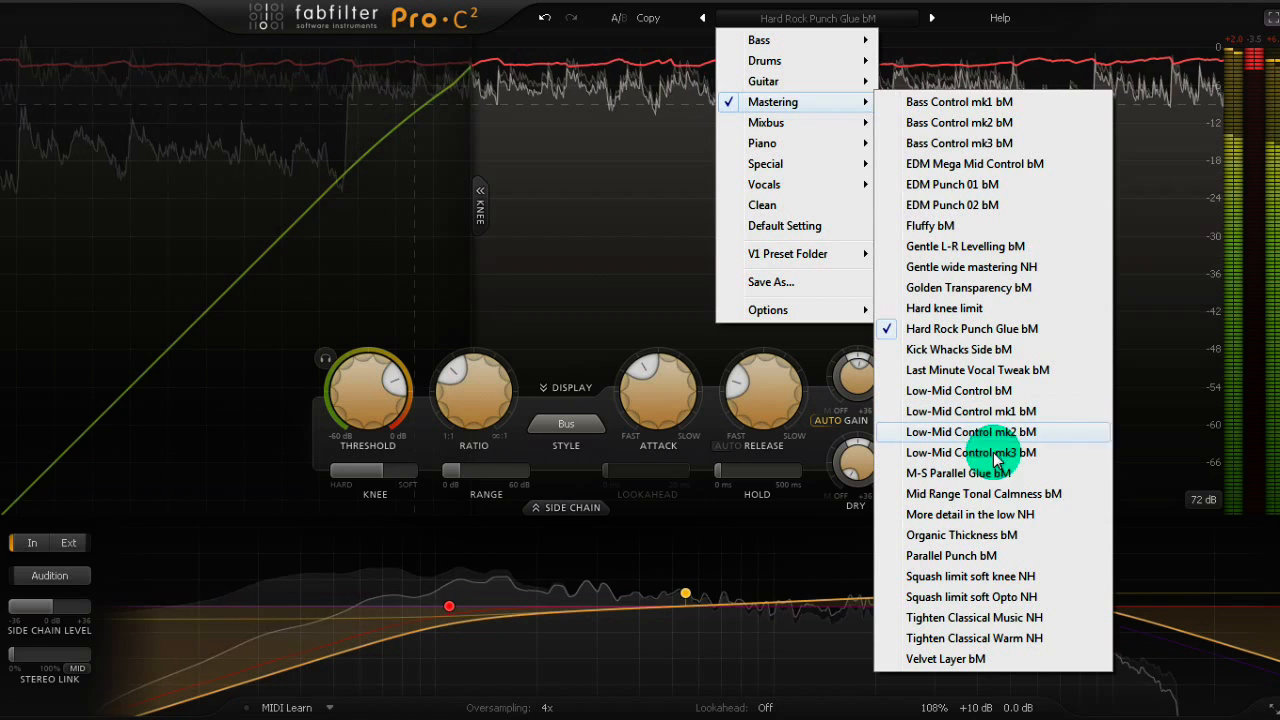
{"action": "left_click", "coordinate": [995, 520]}
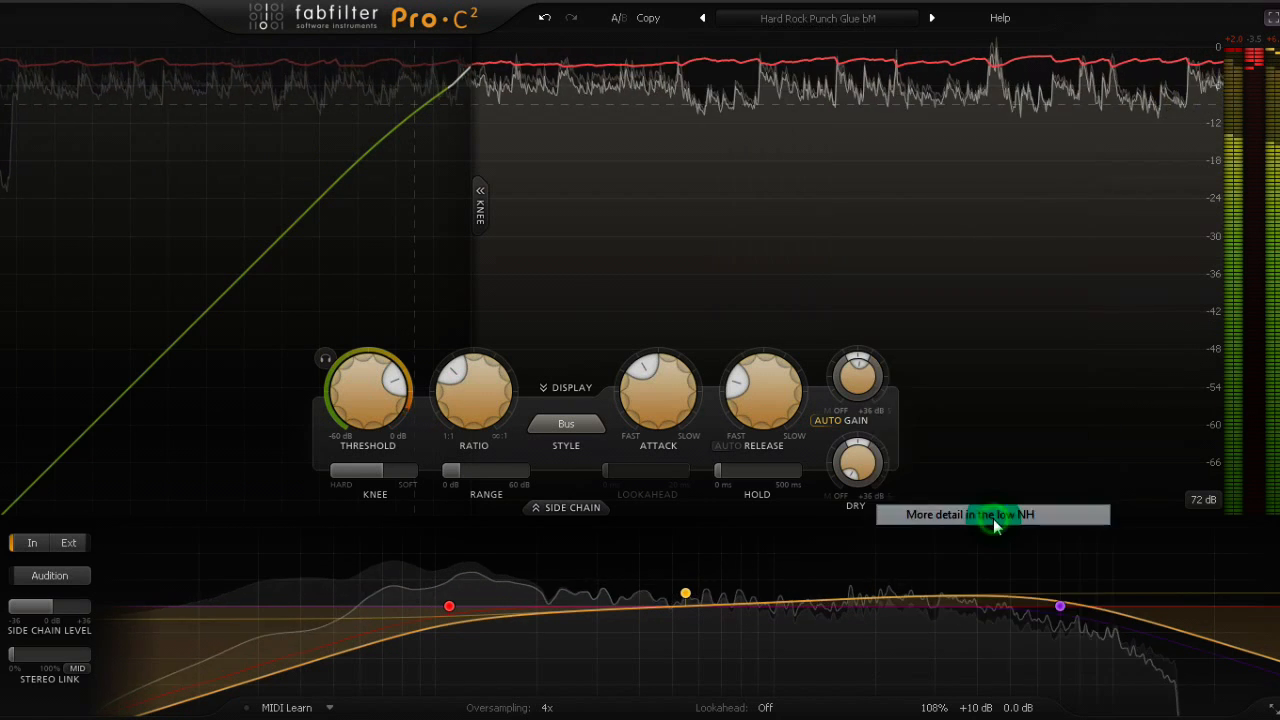
{"action": "left_click", "coordinate": [800, 22]}
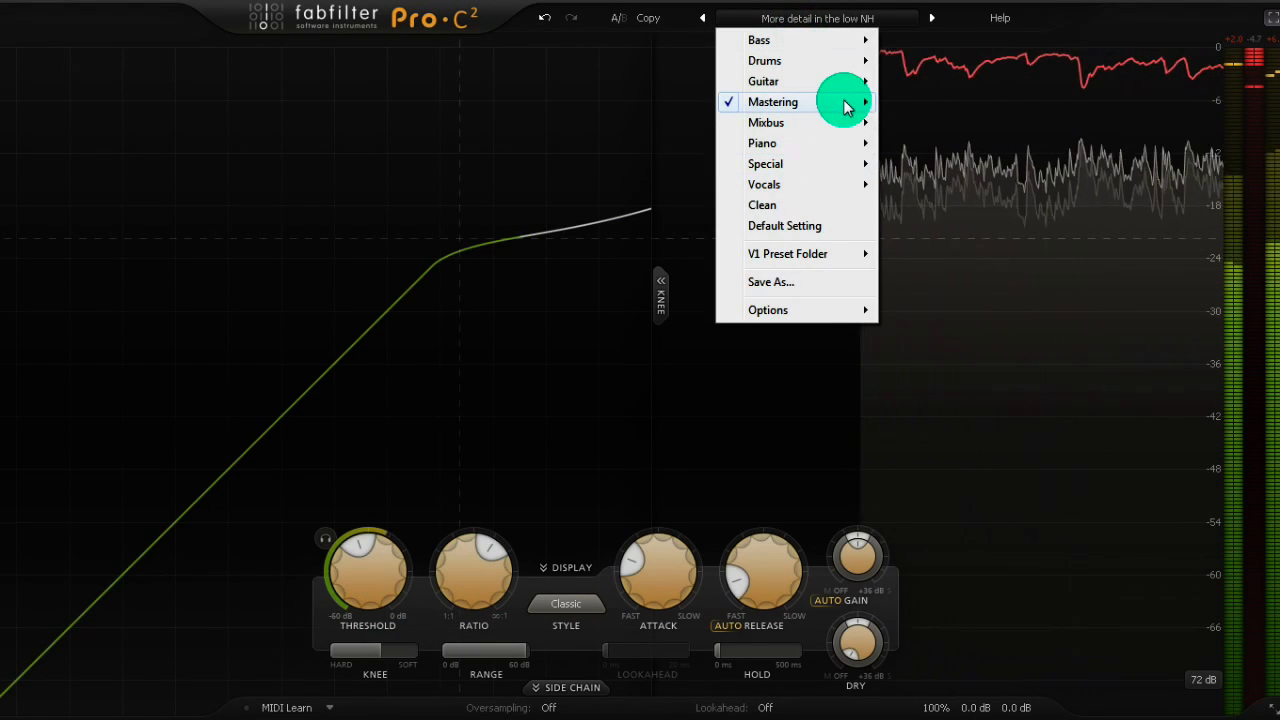
{"action": "mouse_move", "coordinate": [843, 102]}
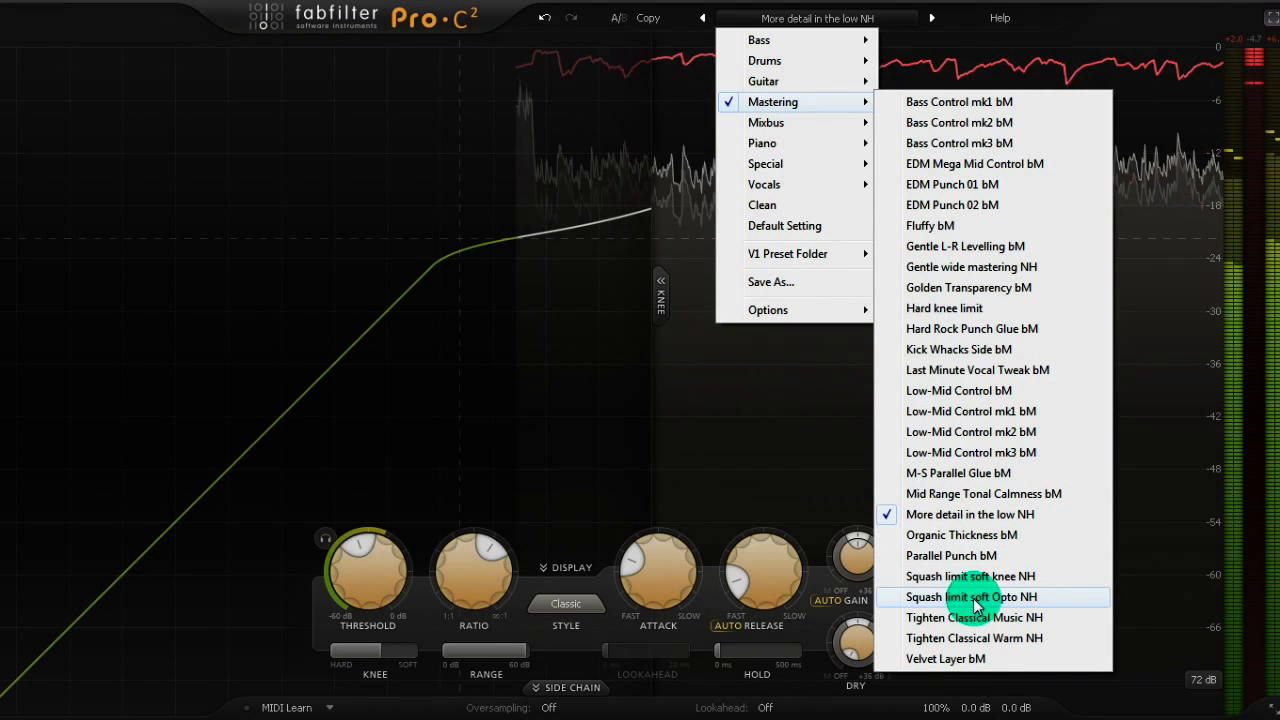
{"action": "left_click", "coordinate": [945, 659]}
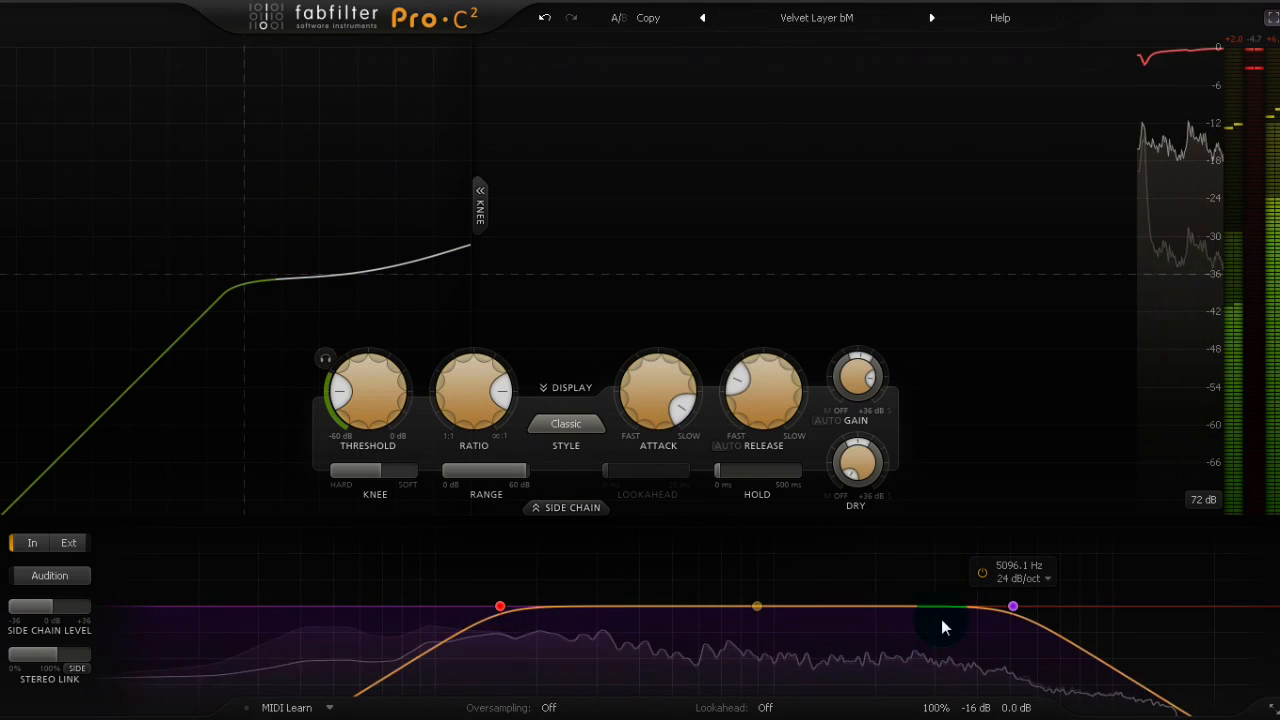
Step: Raise the input level to about +0.3 dB and toggle auto gain on and off during playback
{"action": "left_click_drag", "start_coordinate": [957, 659], "coordinate": [952, 564]}
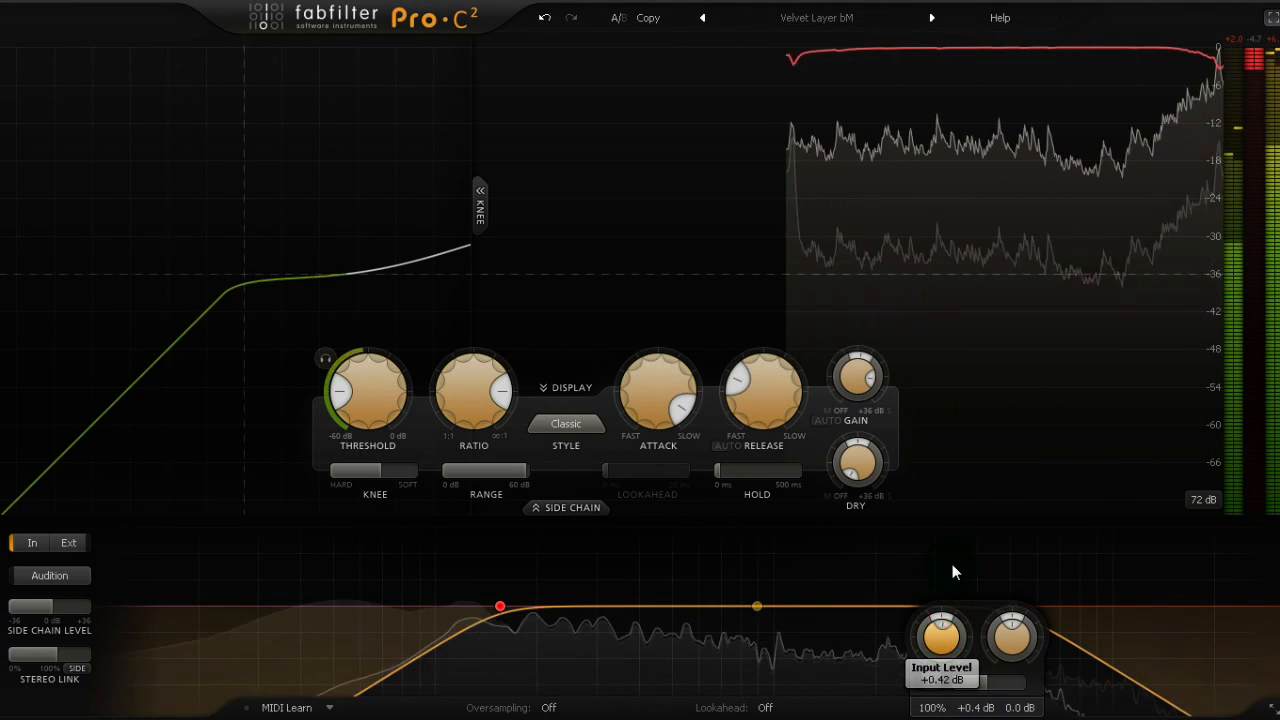
{"action": "left_click", "coordinate": [826, 421]}
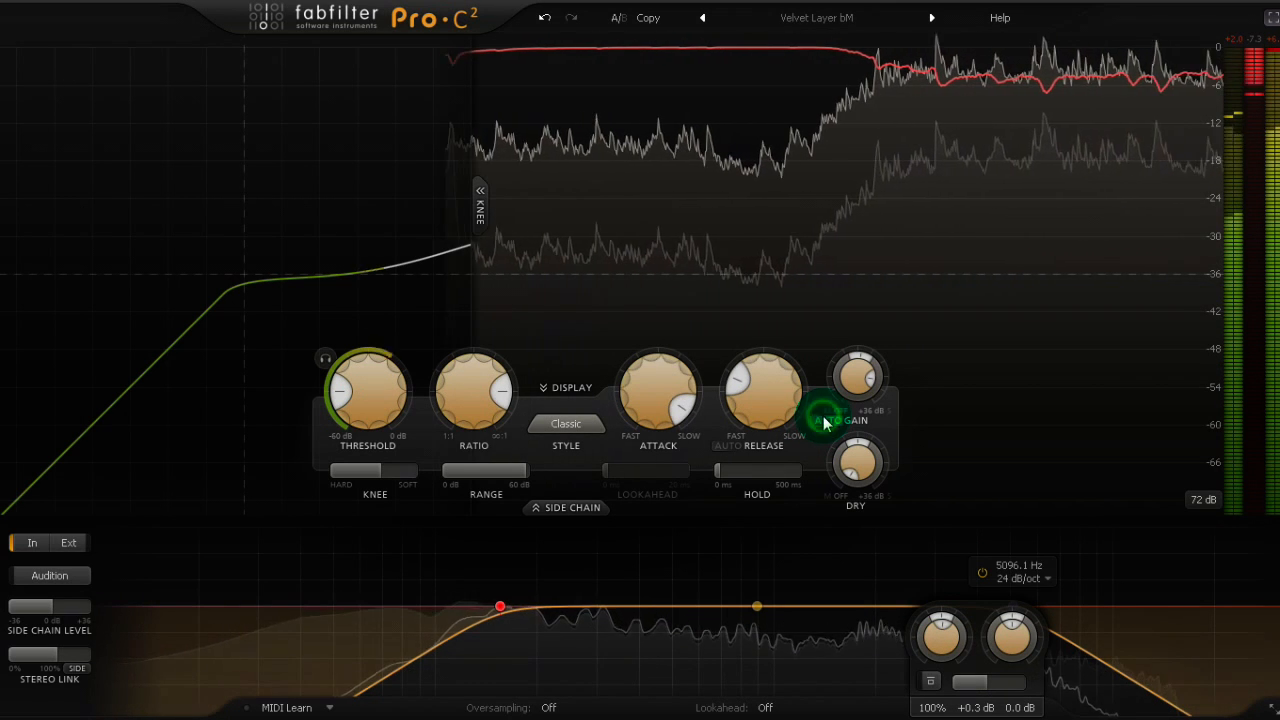
{"action": "left_click", "coordinate": [828, 419]}
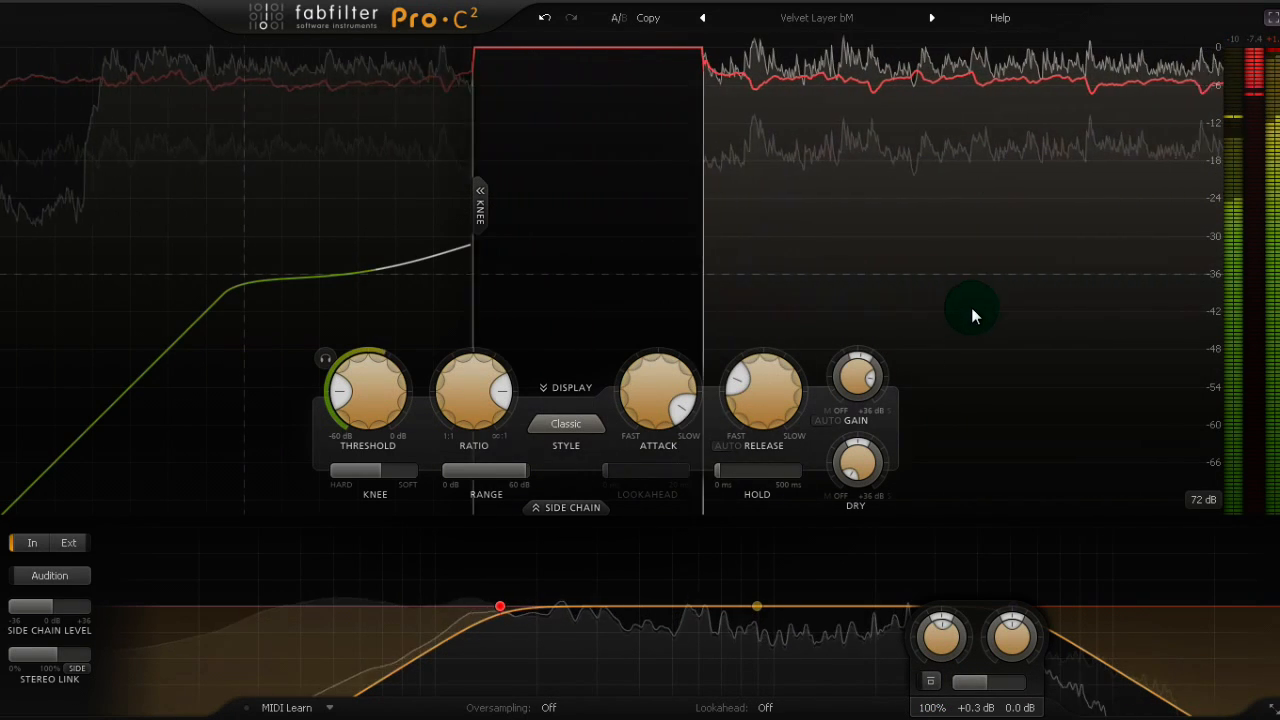
Step: Sweep the threshold during playback, ending at about -35.6 dB, and return the compressor from full screen to its normal window size
{"action": "left_click_drag", "start_coordinate": [417, 379], "coordinate": [386, 385]}
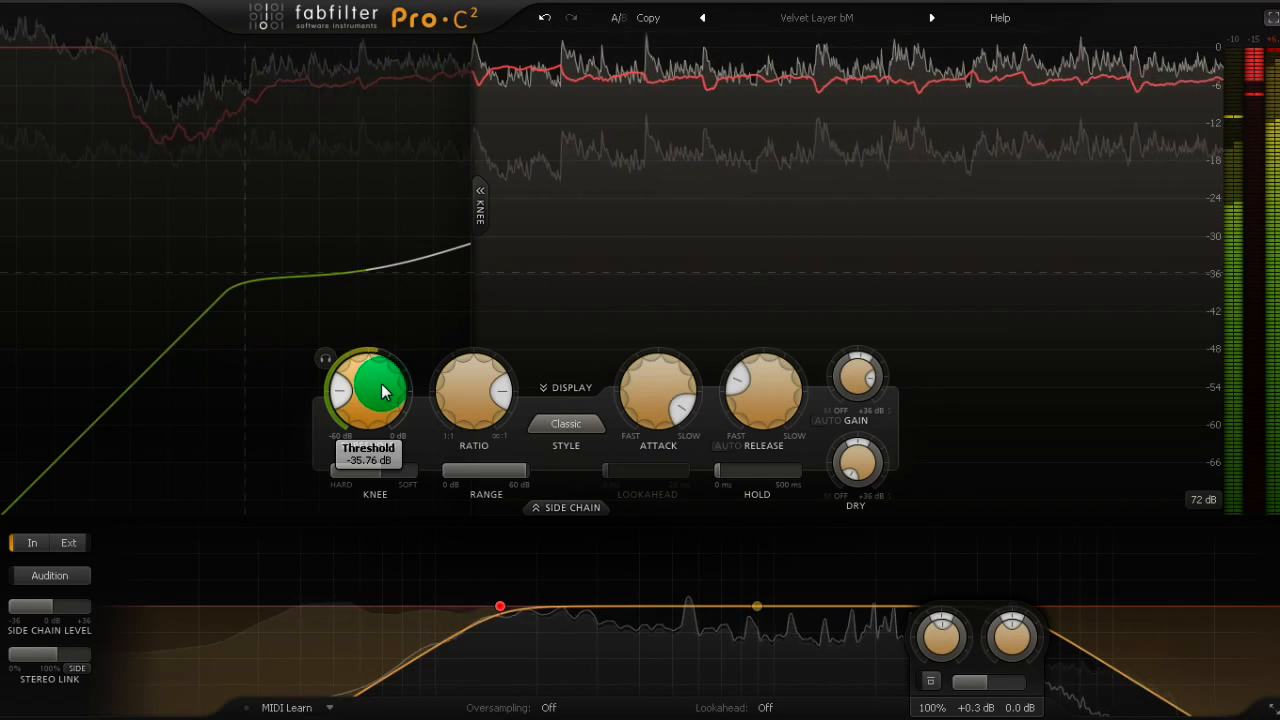
{"action": "mouse_move", "coordinate": [380, 397]}
{"action": "left_mouse_down"}
{"action": "mouse_move", "coordinate": [386, 229]}
{"action": "mouse_move", "coordinate": [379, 380]}
{"action": "left_mouse_up"}
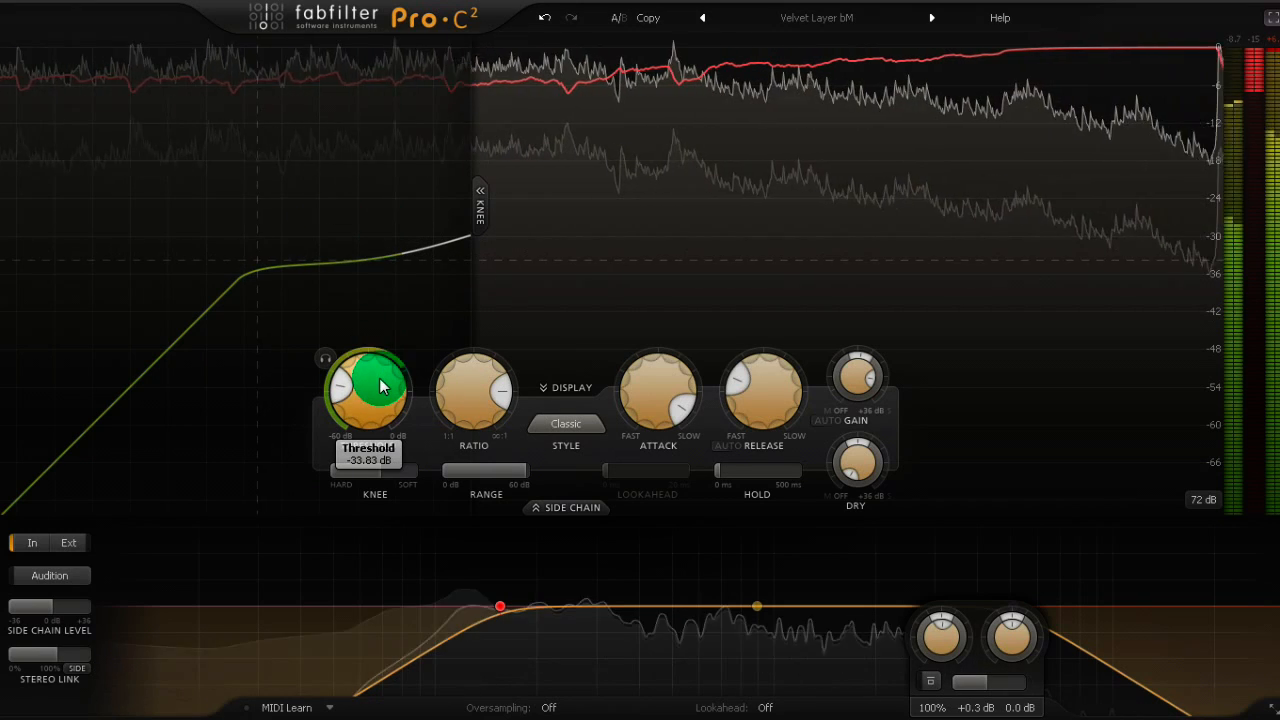
{"action": "left_click", "coordinate": [1268, 17]}
{"action": "mouse_move", "coordinate": [388, 278]}
{"action": "left_mouse_down"}
{"action": "mouse_move", "coordinate": [395, 86]}
{"action": "mouse_move", "coordinate": [374, 258]}
{"action": "left_mouse_up"}
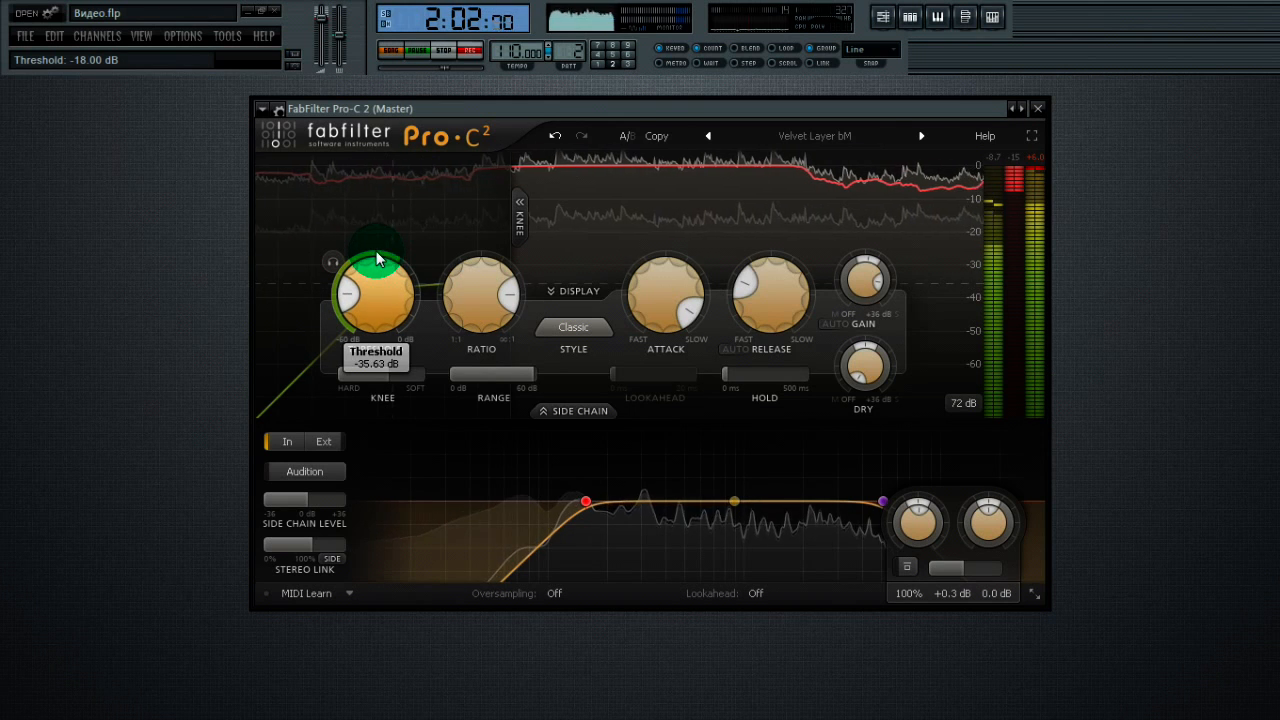
Step: Stop the song's playback and close the compressor window on the master channel
{"action": "left_click", "coordinate": [446, 50]}
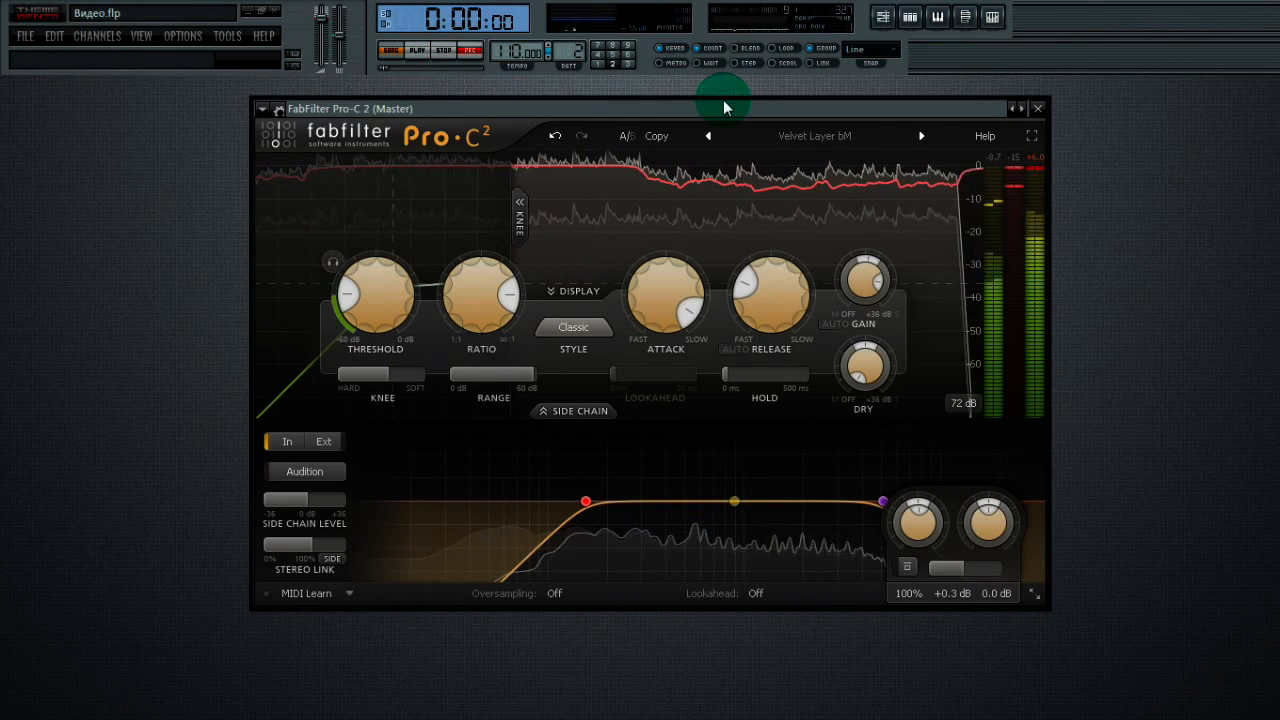
{"action": "left_click", "coordinate": [1040, 109]}
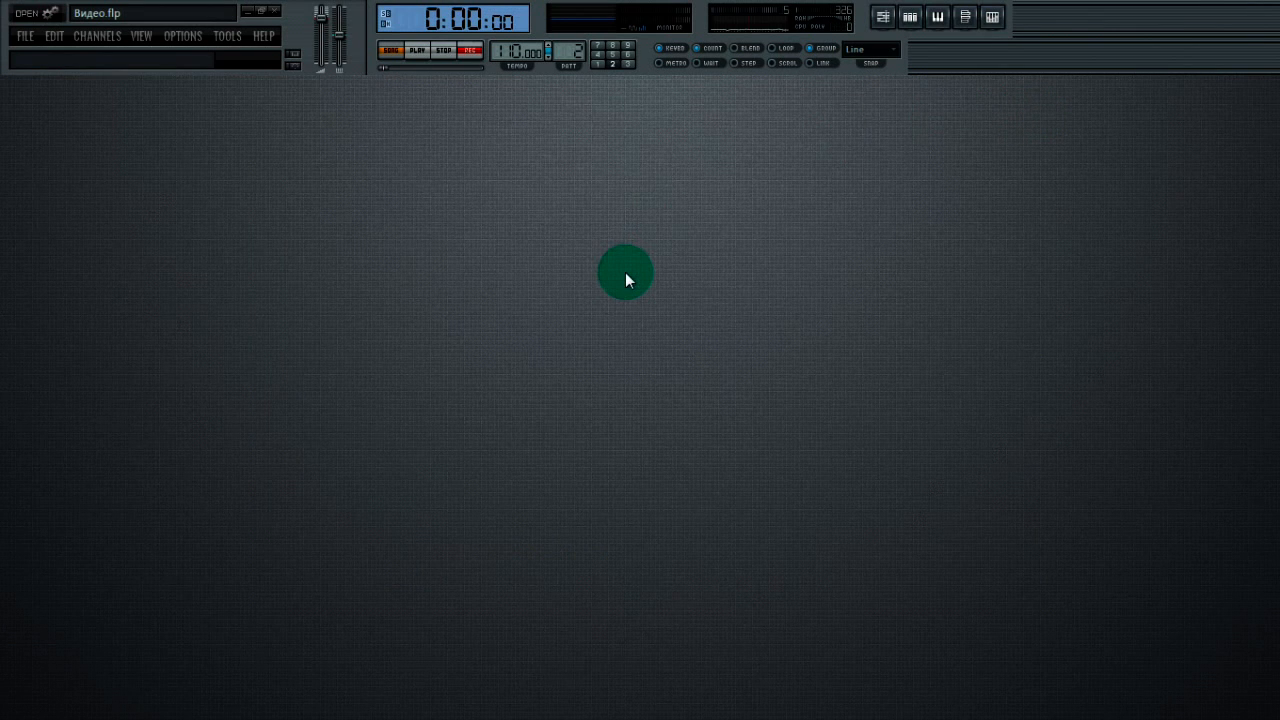